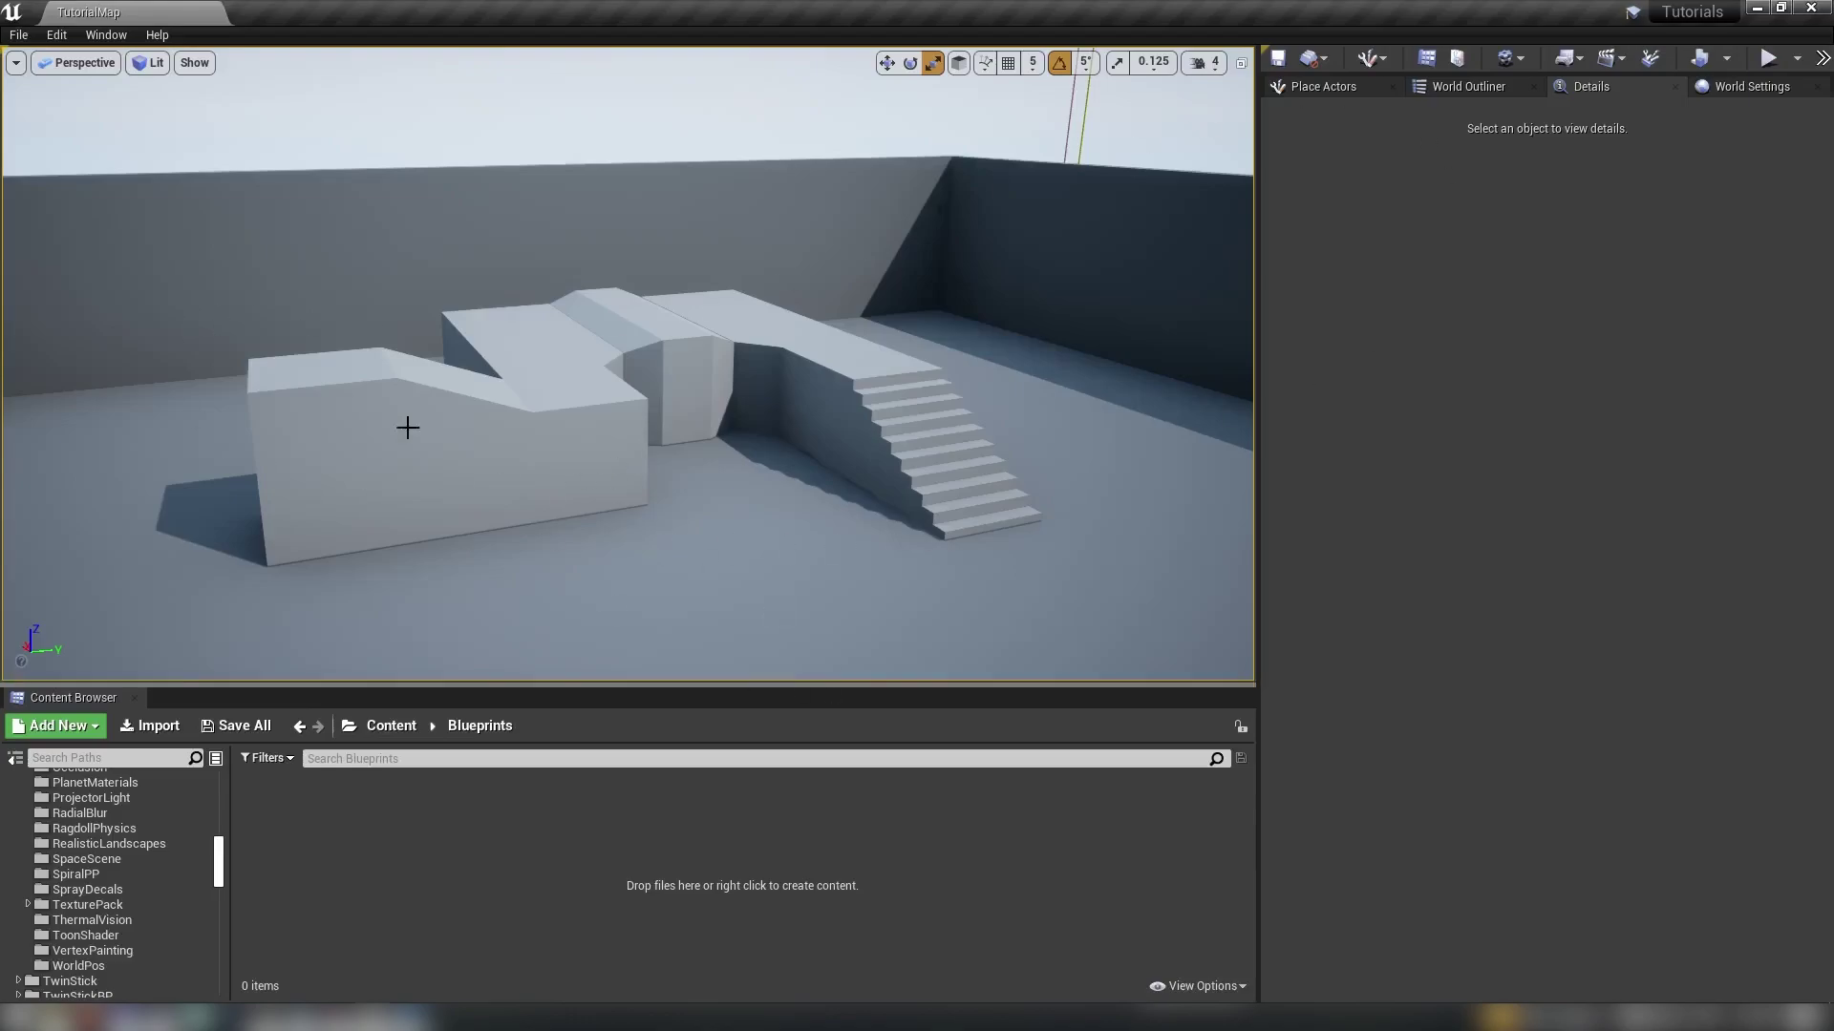
Find the Nav Mesh Bounds Volume actor with the search "nav", place it in the level and reset its location.
click(1312, 87)
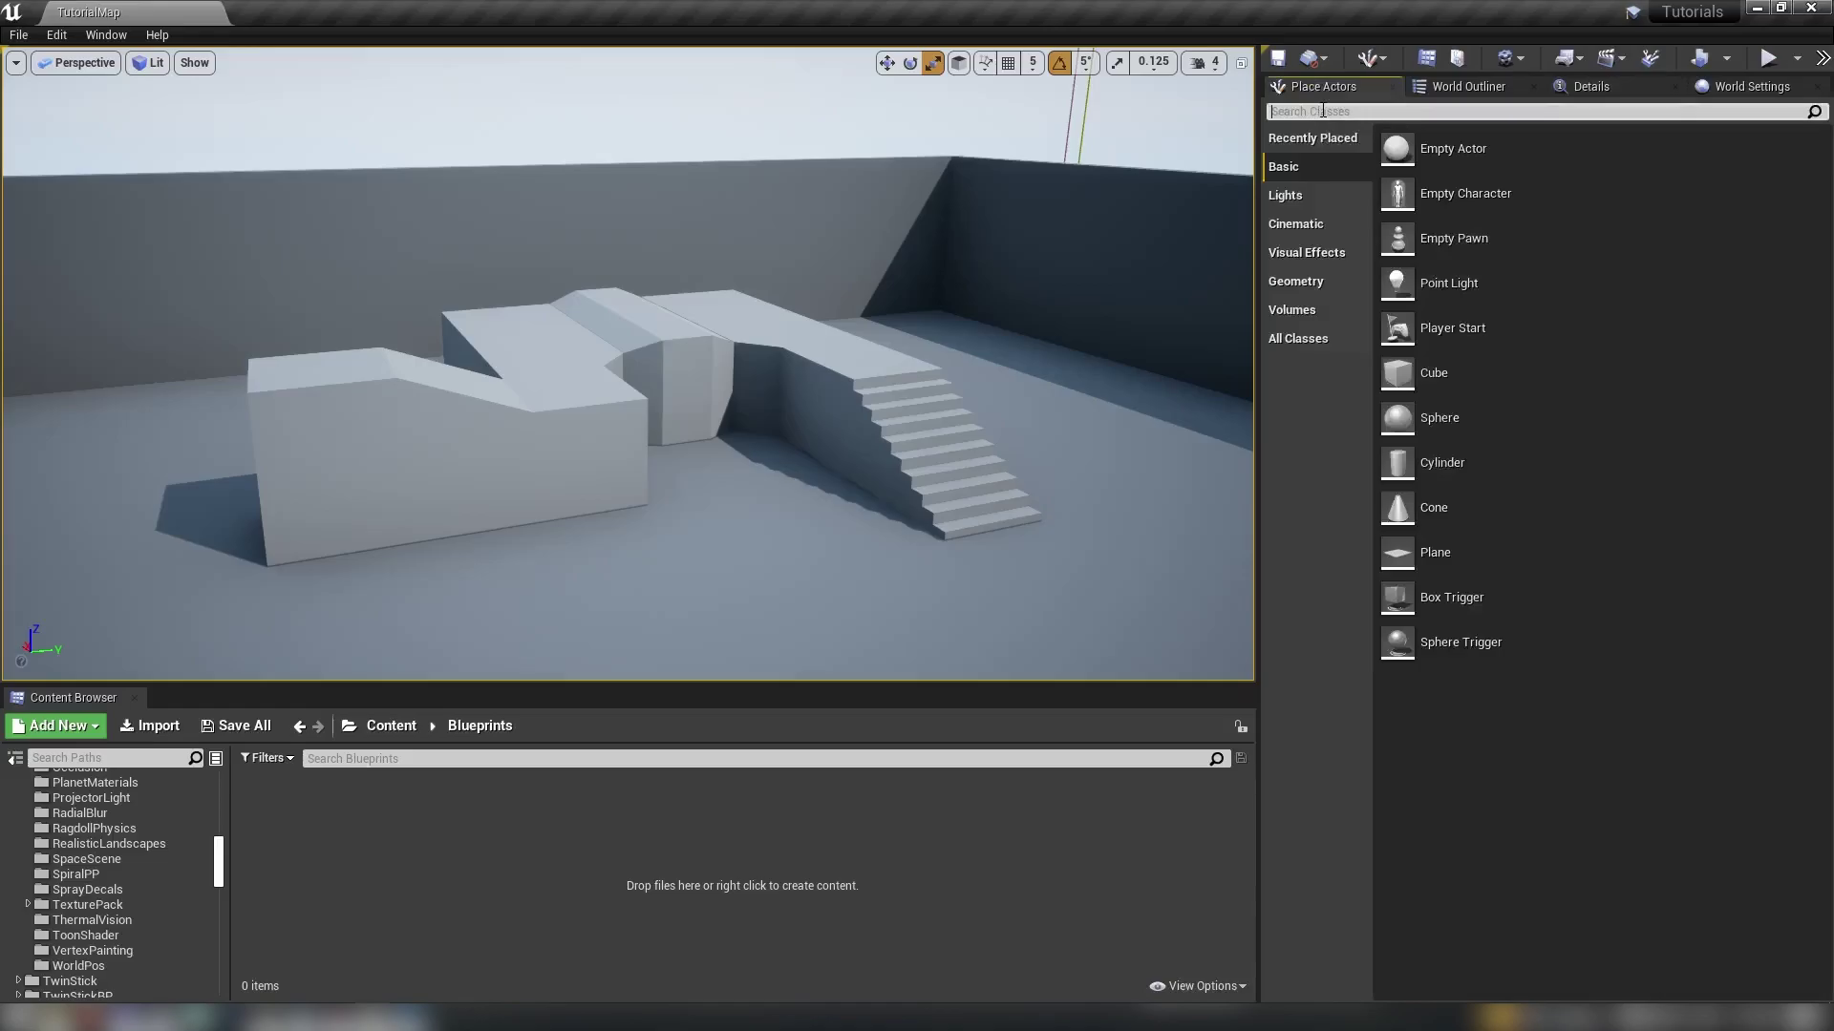
click(1322, 111)
text(nav)
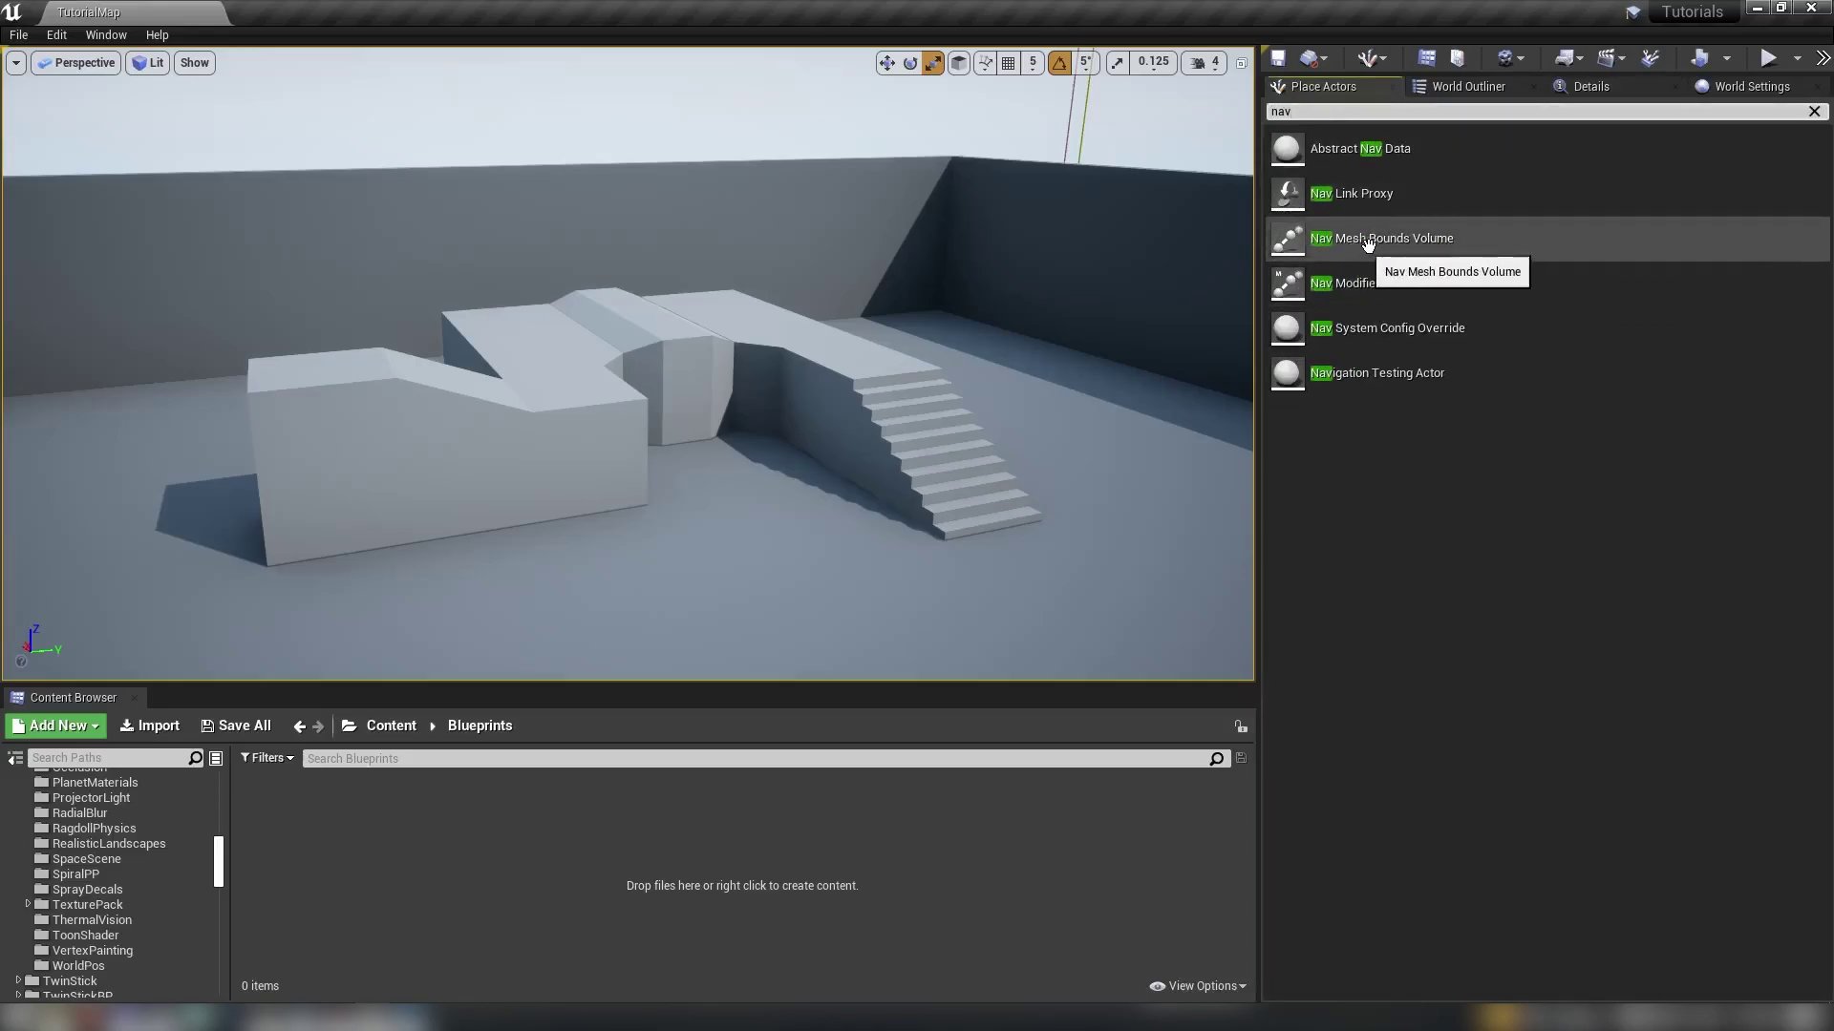
drag(1402, 241, 783, 520)
click(1635, 86)
click(1805, 184)
Scale the volume to about 18.48 × 18.48 × 6.27 and shift it to X about -293 so it covers the walled arena.
right_drag(1049, 431, 1073, 478)
drag(747, 312, 747, 185)
right_drag(747, 186, 589, 392)
key(w)
mouse_move(661, 403)
mouse_down()
mouse_move(661, 379)
mouse_move(661, 430)
mouse_move(661, 405)
mouse_up()
key(r)
key(w)
right_drag(661, 405, 468, 554)
right_drag(860, 420, 932, 447)
key(r)
drag(652, 416, 618, 401)
key(w)
right_drag(331, 487, 512, 433)
Adjust the bounds volume's height to Z about 123 so it encloses the floor and structures.
key(w)
key(a)
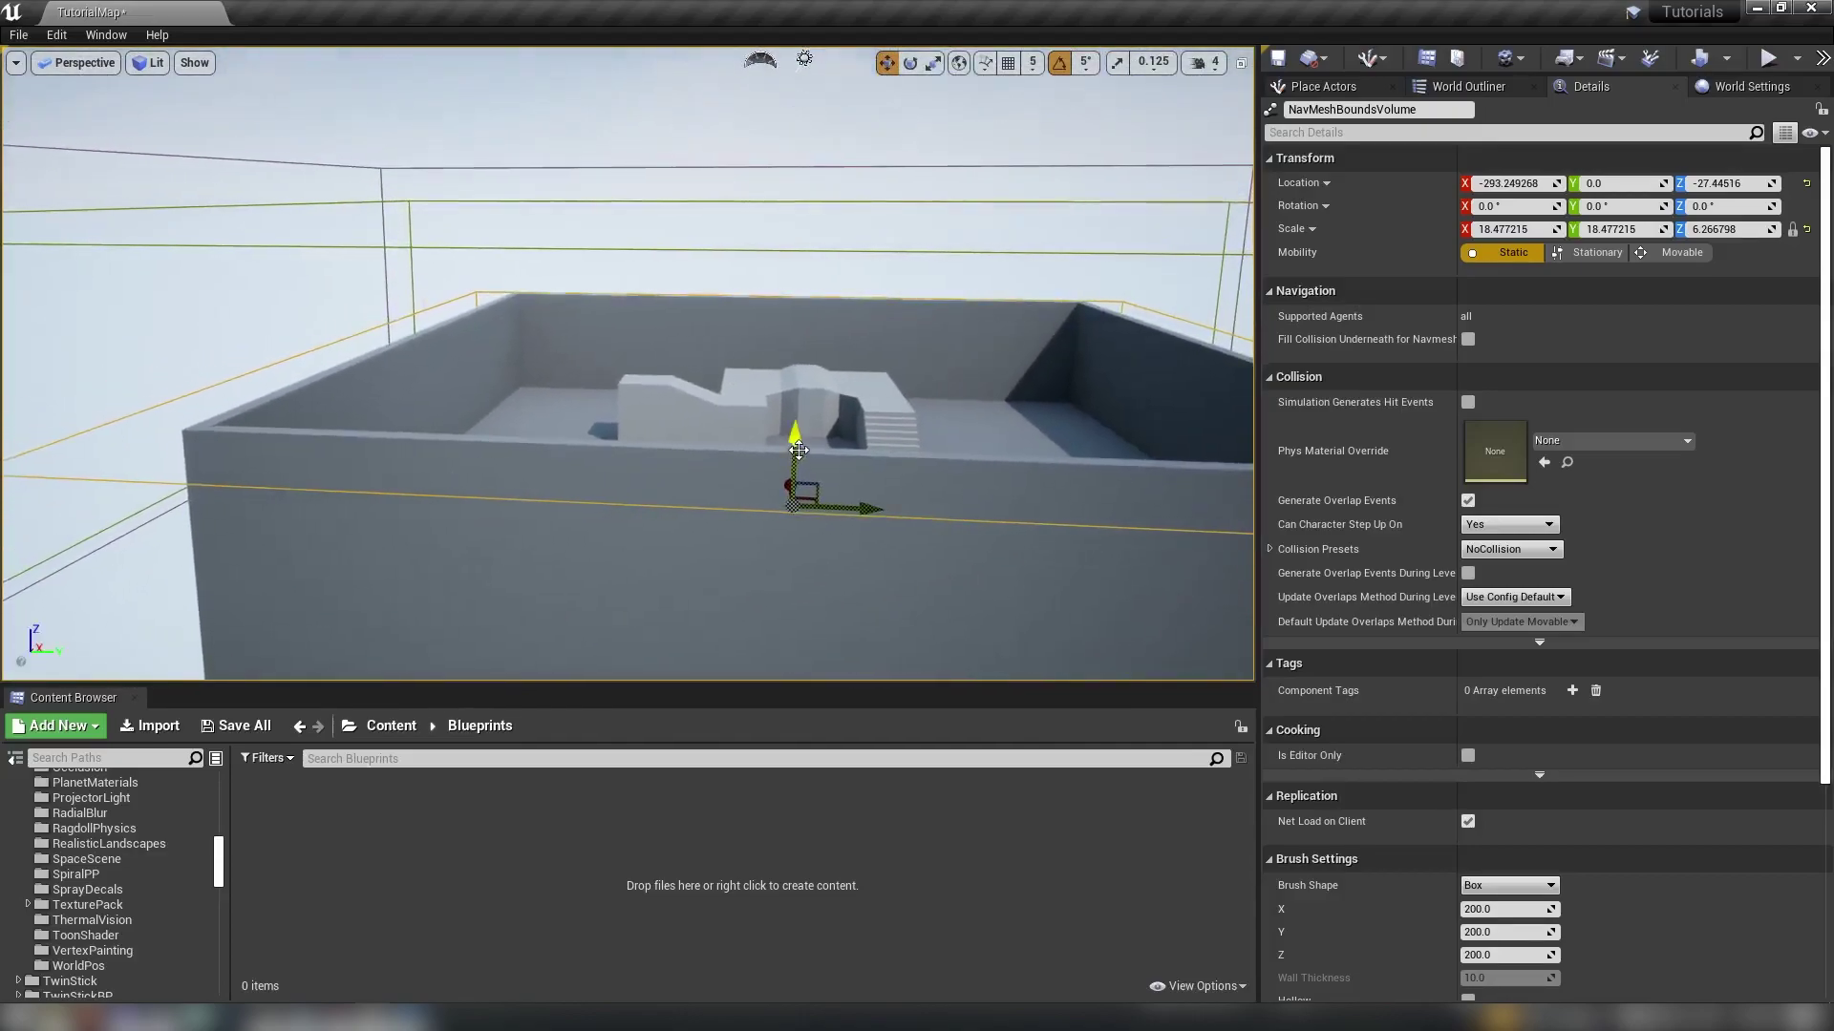
drag(804, 443, 805, 407)
key(q)
right_drag(797, 420, 793, 492)
key(e)
key(w)
key(s)
key(a)
right_drag(611, 503, 634, 505)
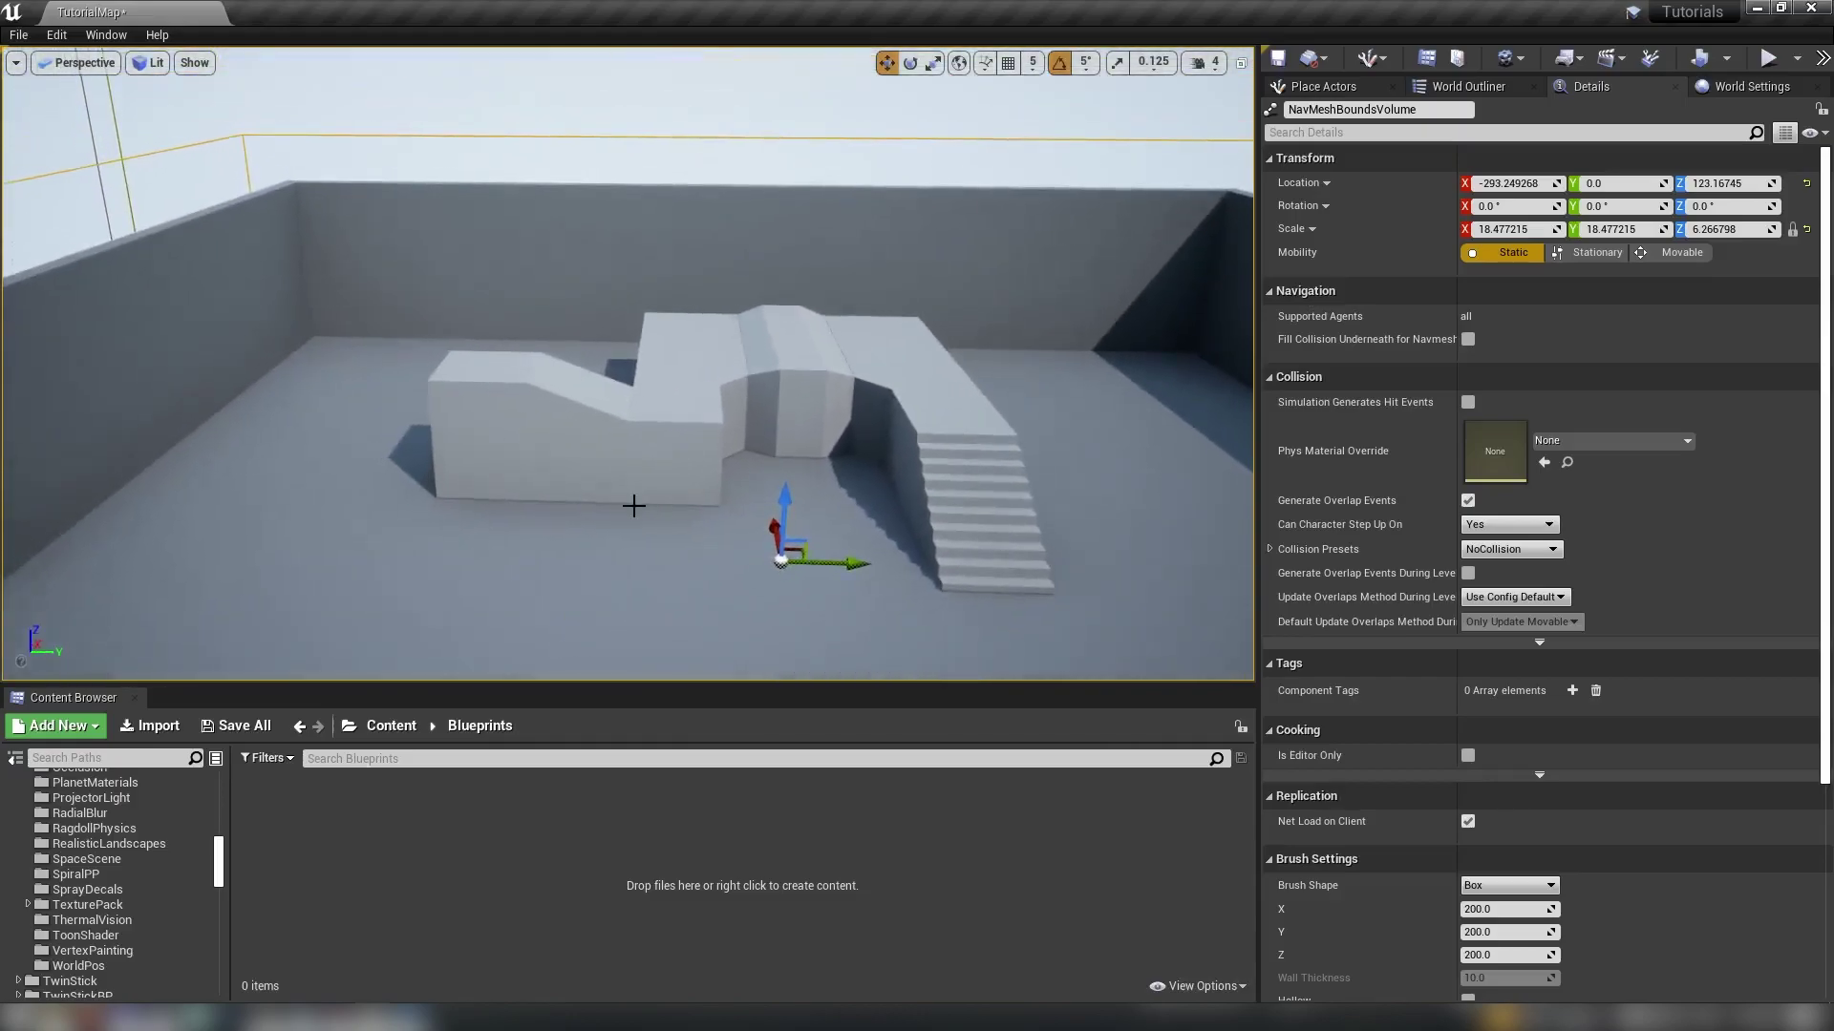
Examine the level and the bounds volume's extent around the walls, ramps and stairs from several angles.
key(s)
right_drag(819, 490, 893, 504)
click(1317, 86)
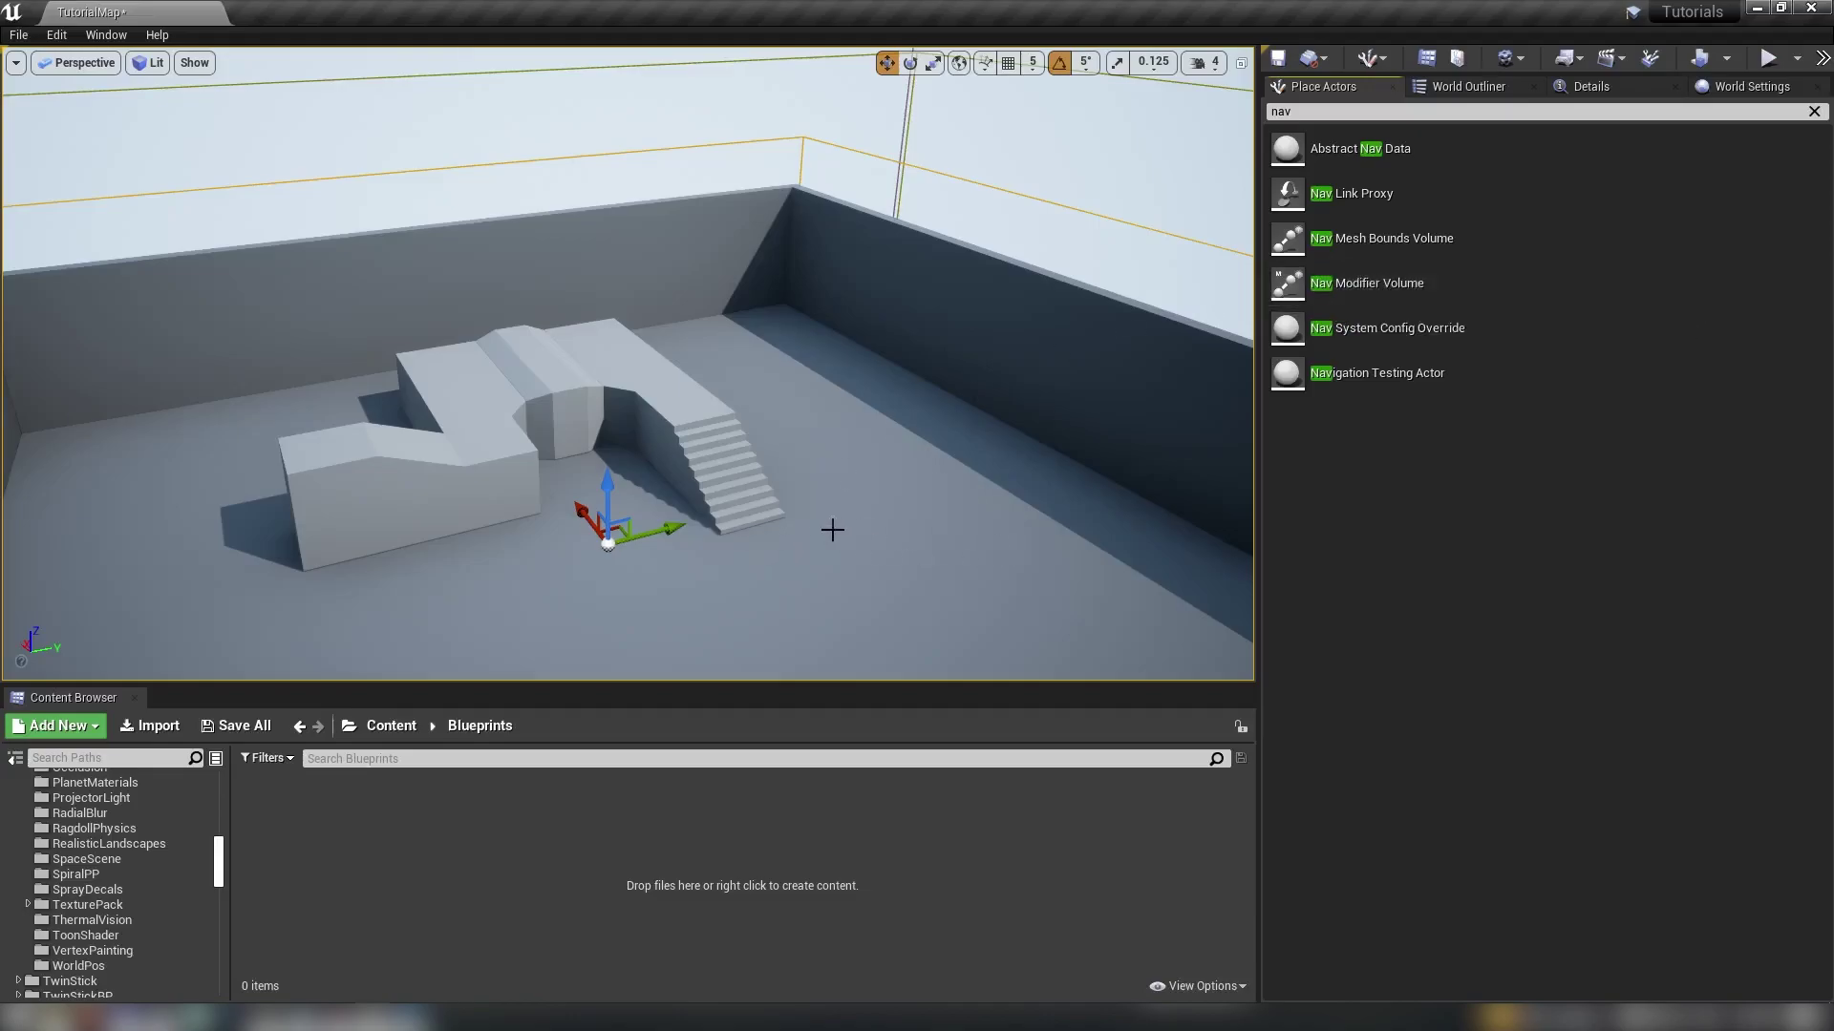
right_drag(831, 530, 632, 565)
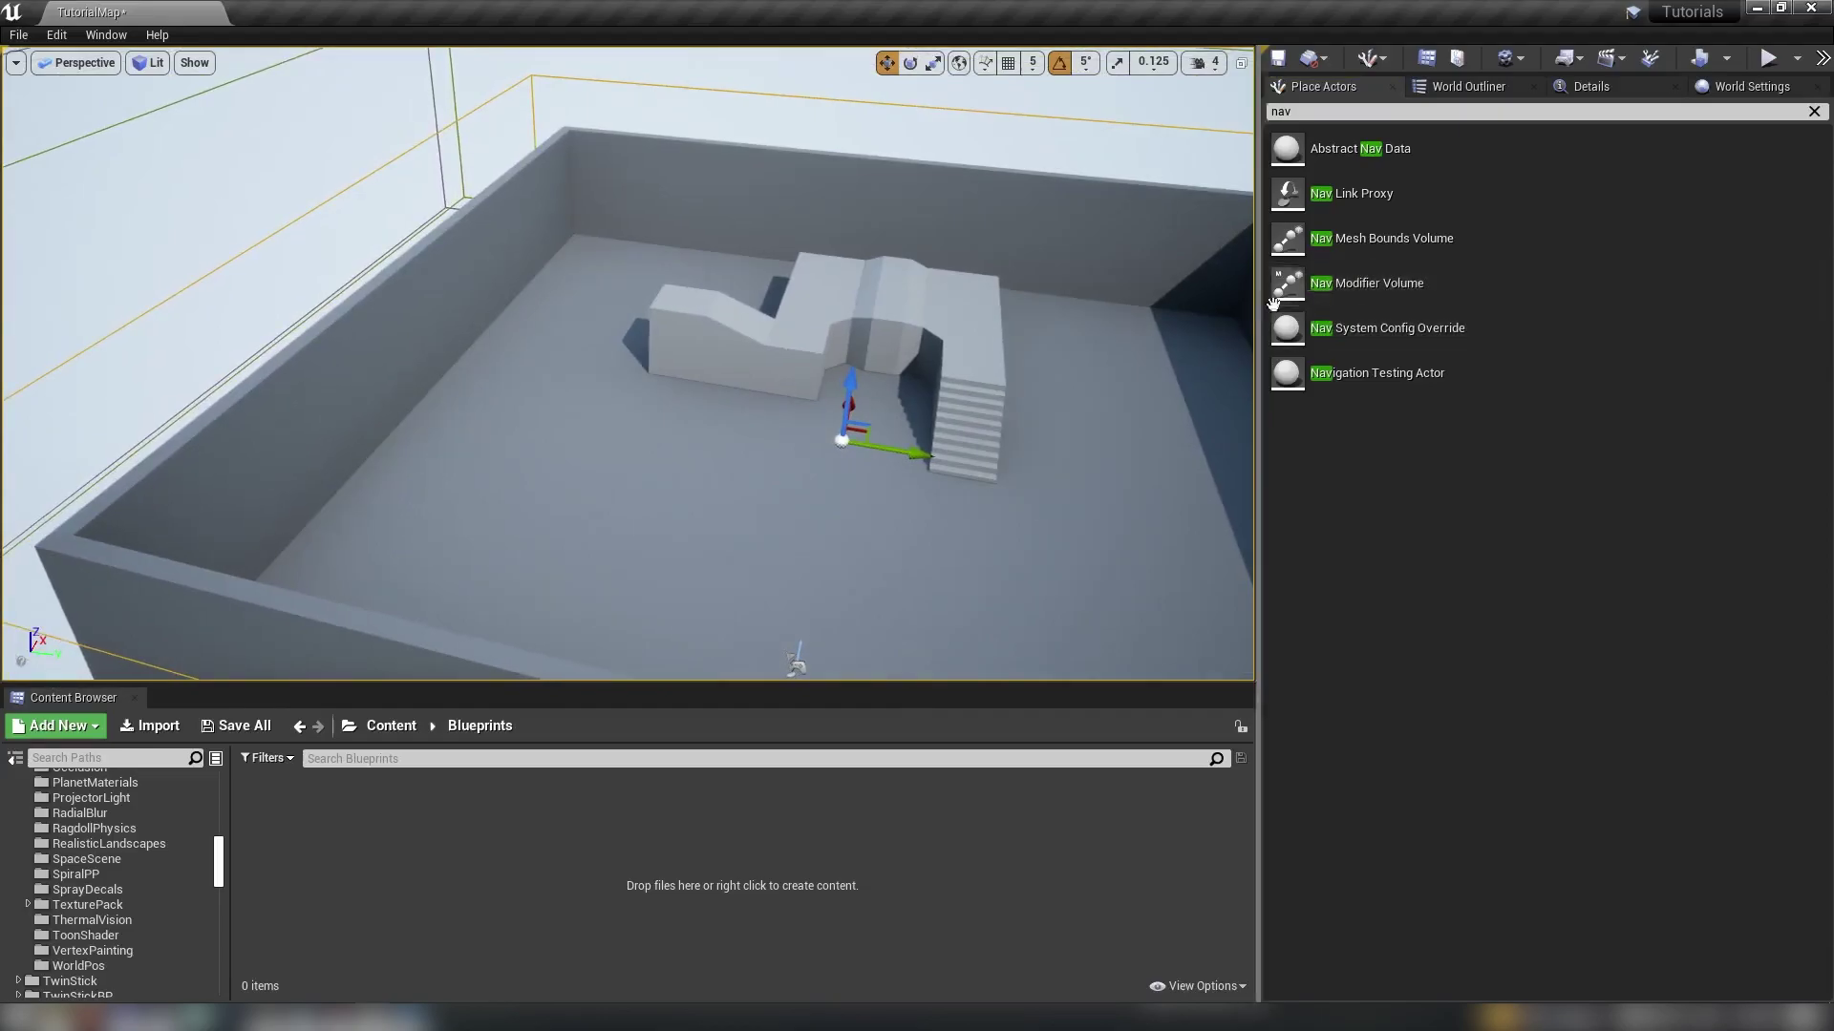
right_drag(1224, 462, 1323, 452)
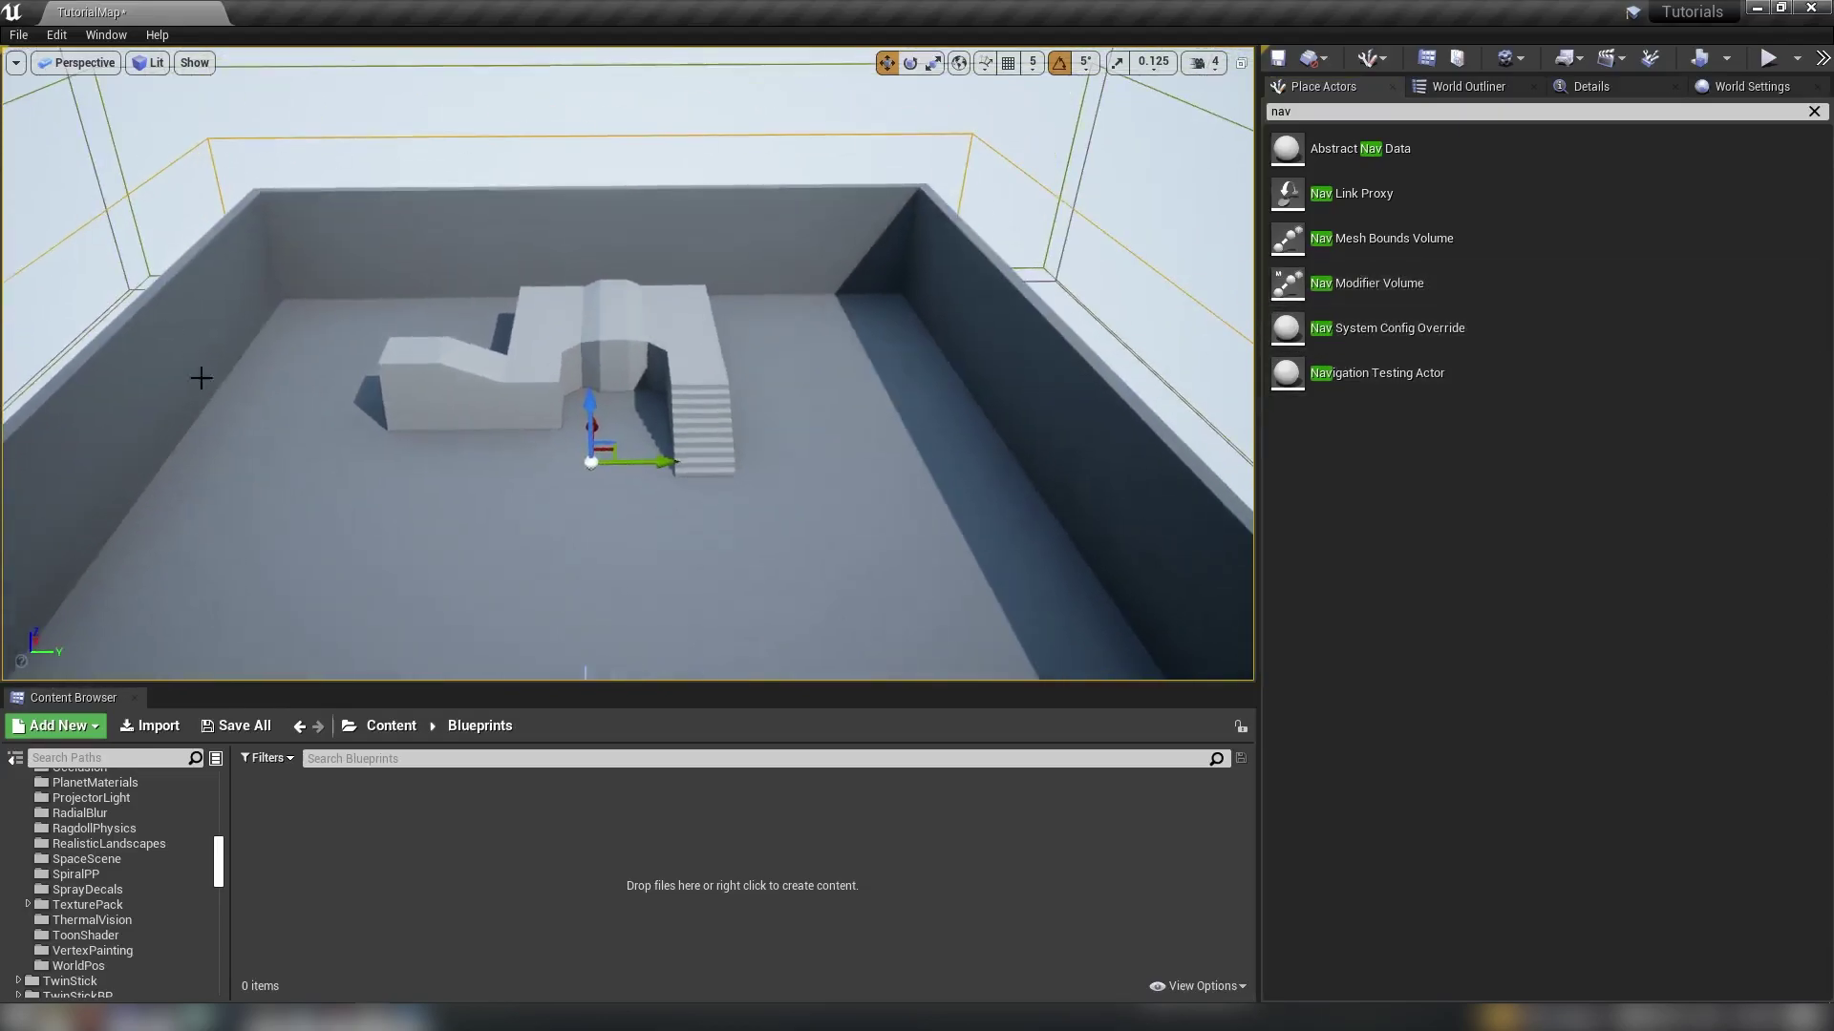
right_drag(436, 509, 350, 525)
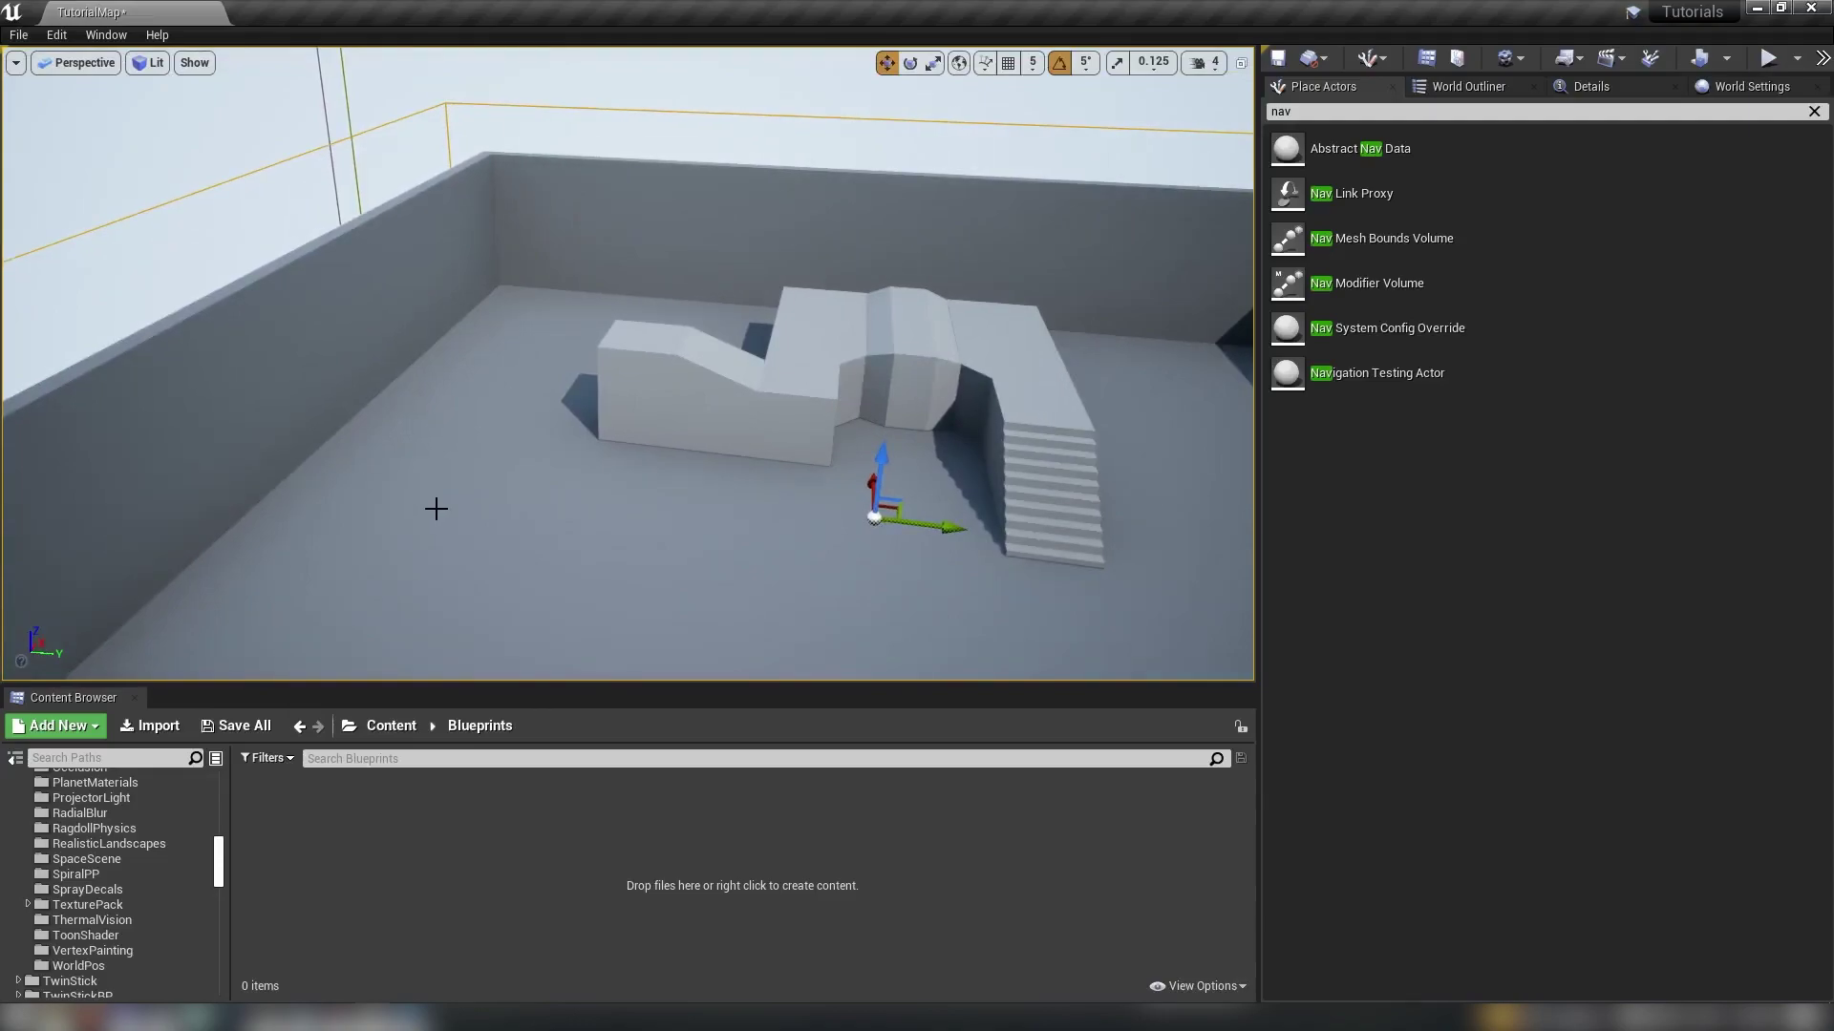
right_drag(627, 382, 487, 368)
right_drag(435, 508, 436, 508)
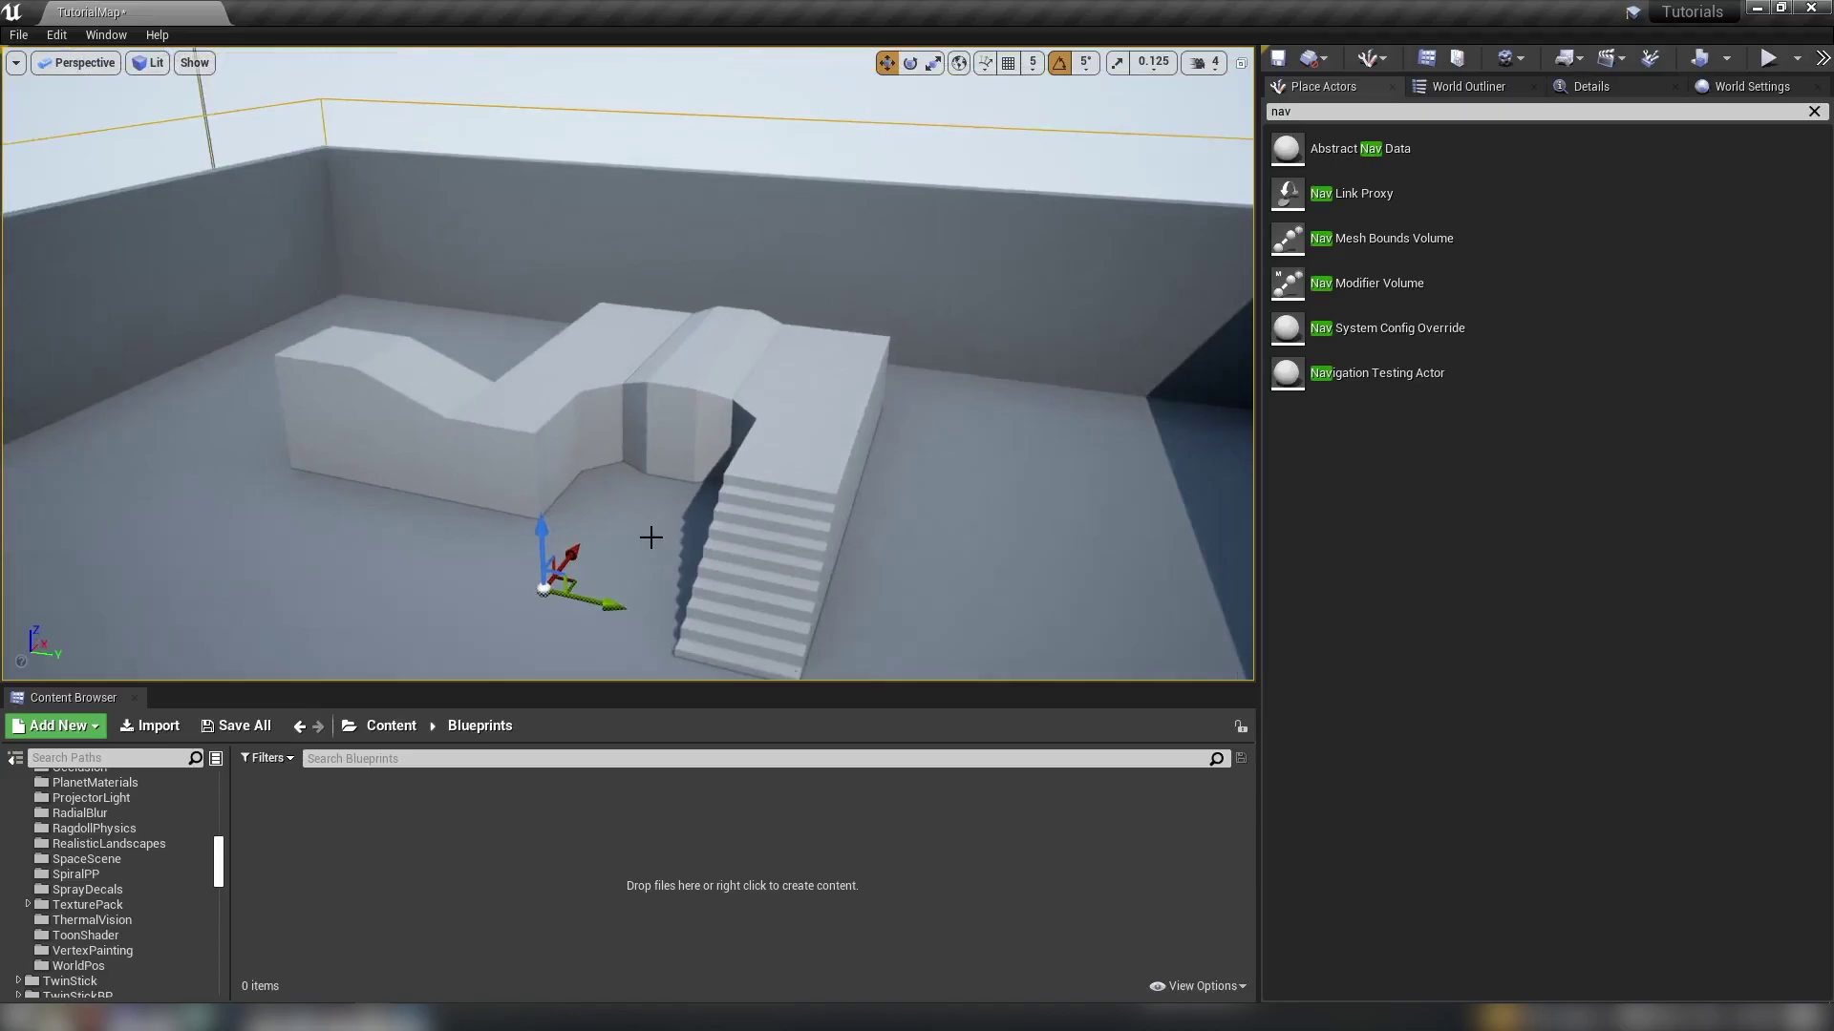
Show the navigation mesh overlay and inspect its coverage on the floor, ramps and stairs.
key(p)
right_drag(373, 530, 366, 540)
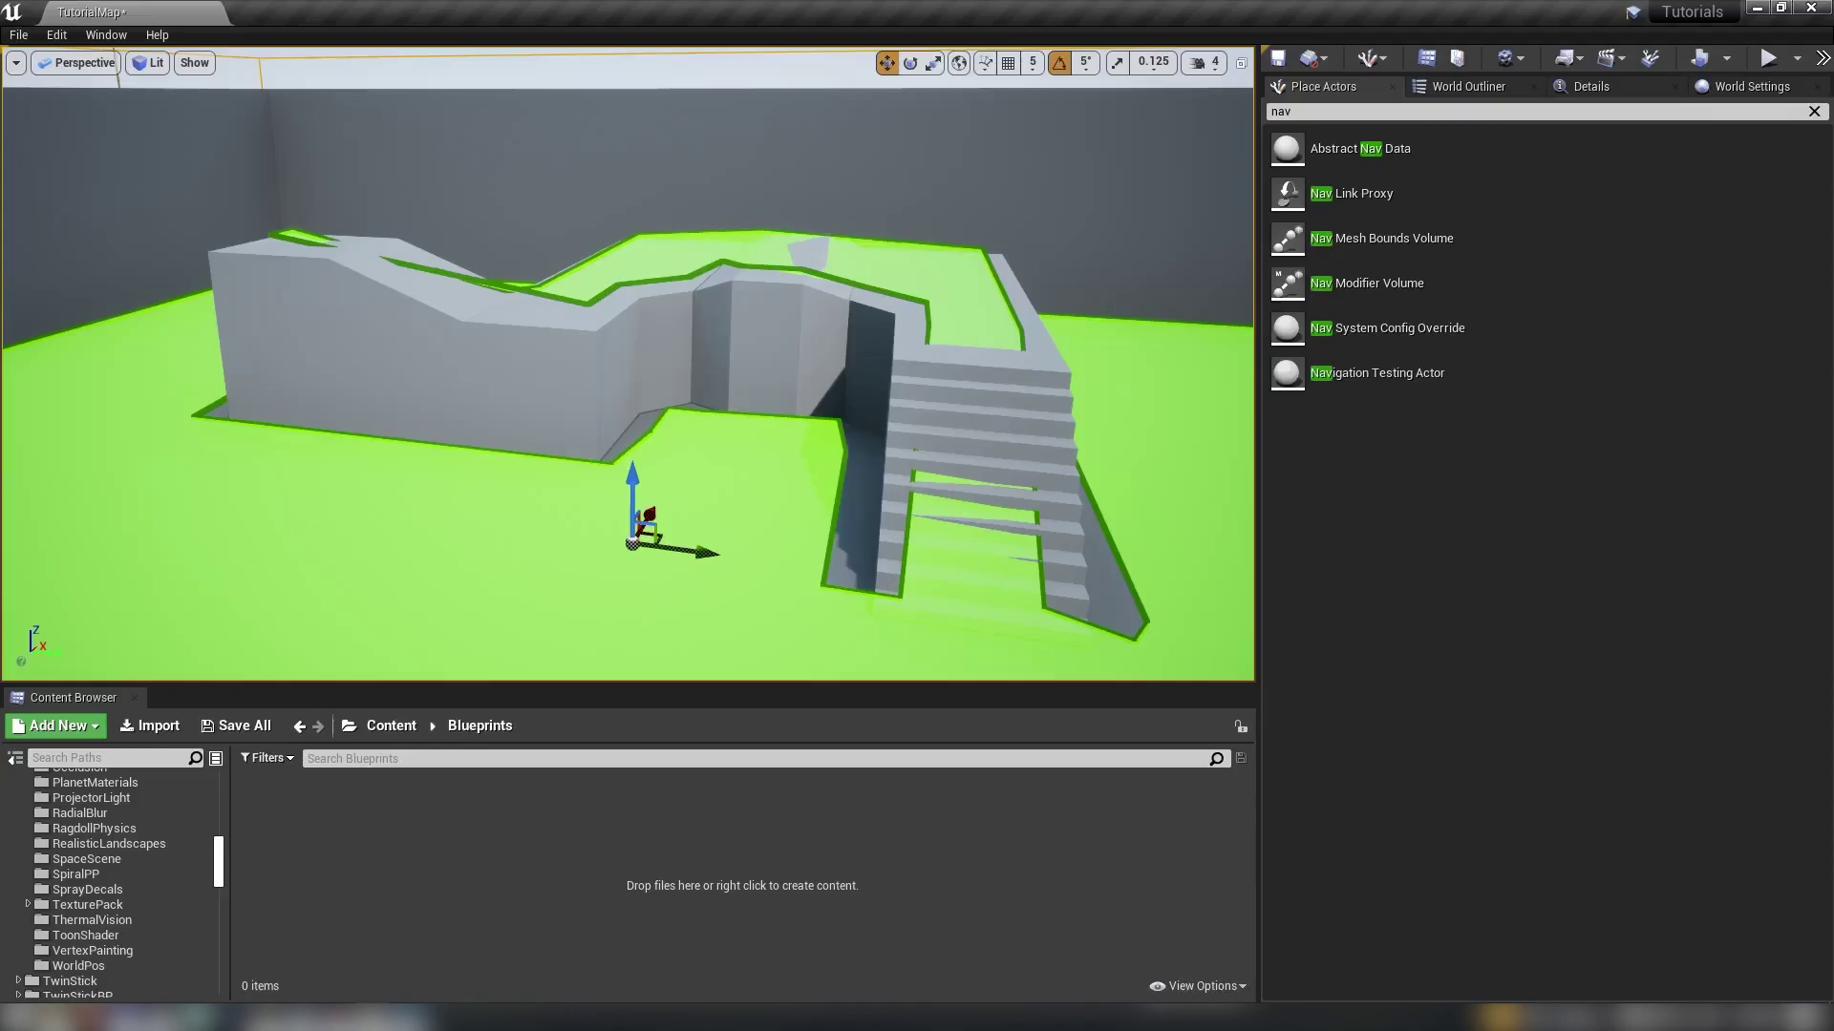
right_drag(629, 382, 628, 382)
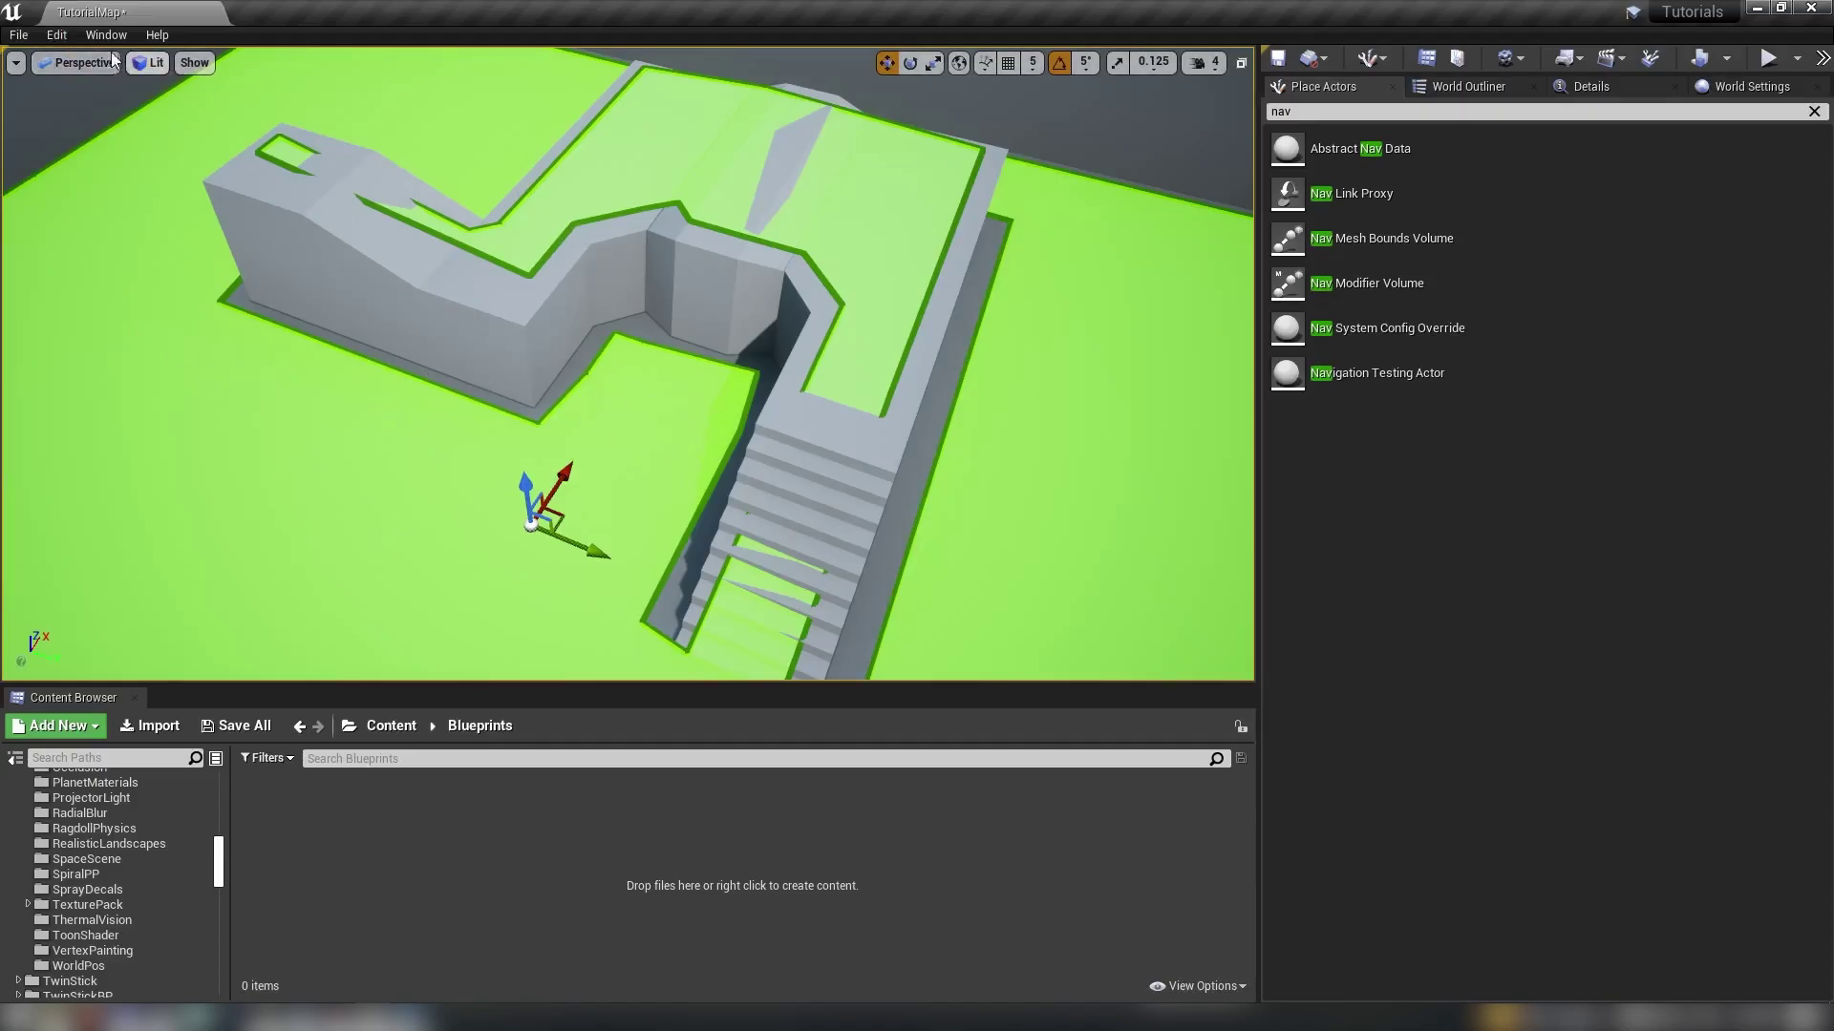
Open the engine's Navigation Mesh settings in the project settings.
click(57, 36)
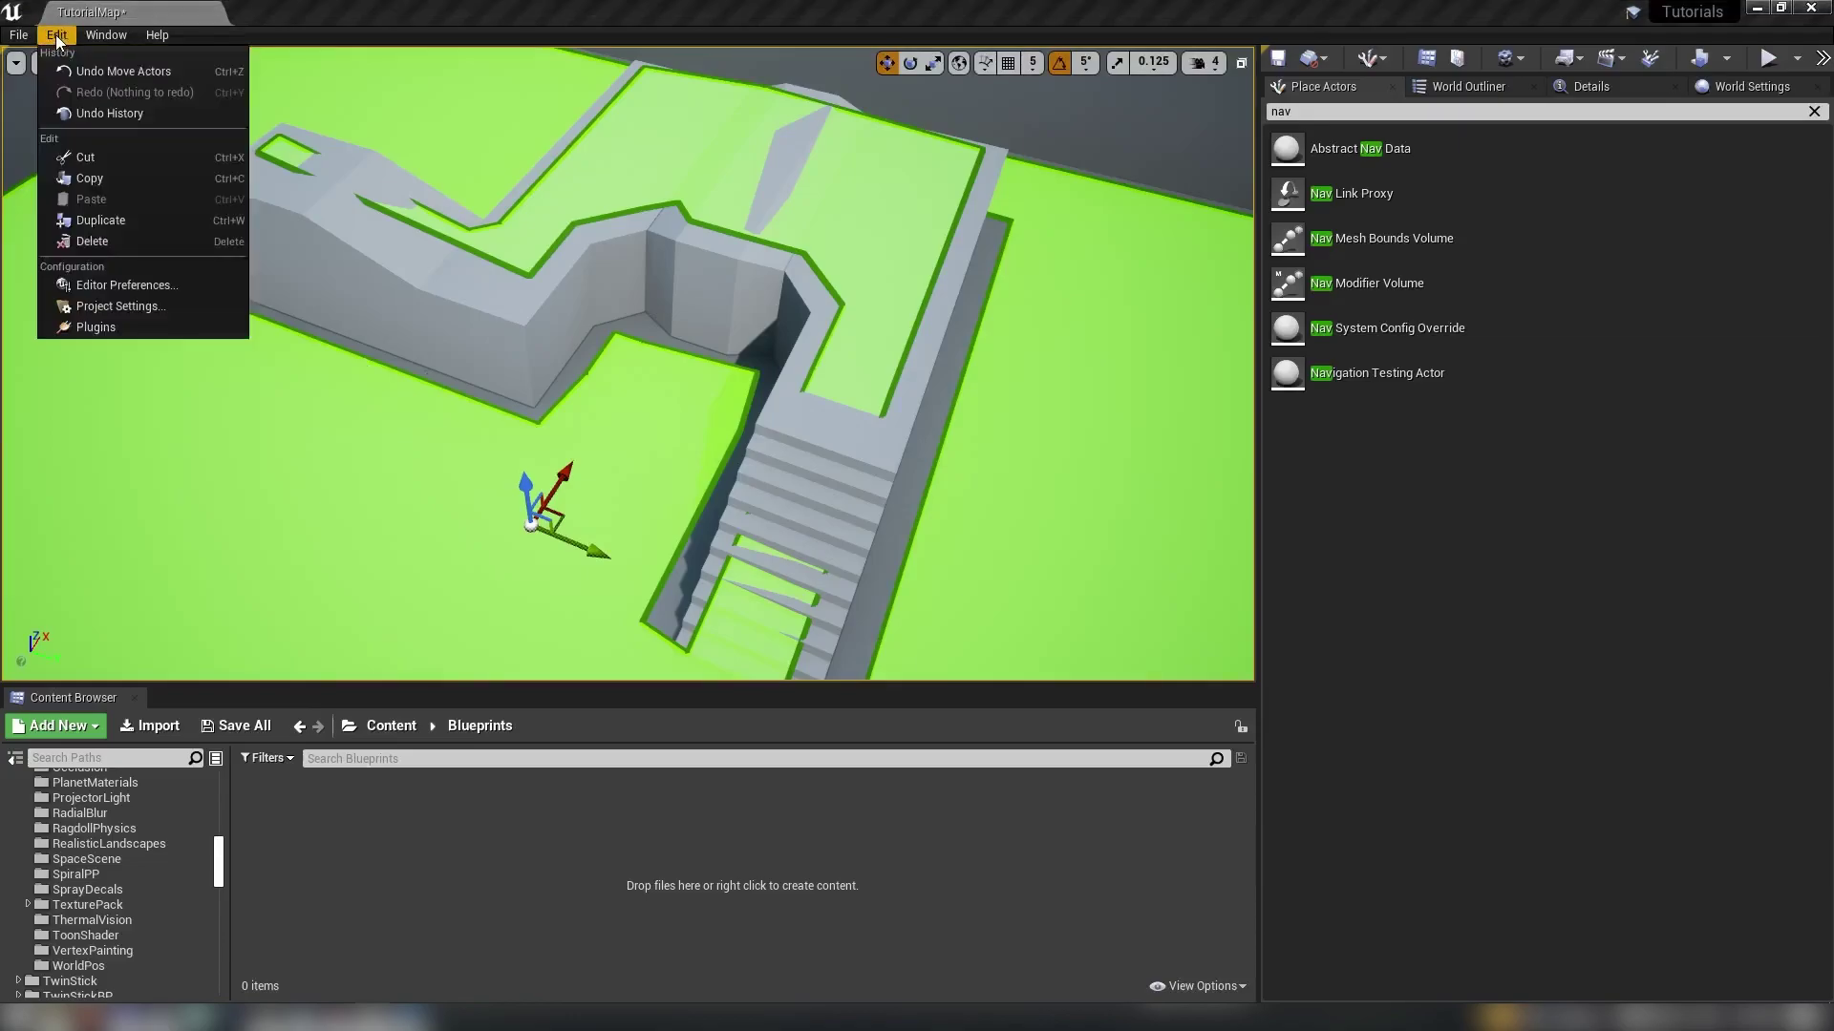
click(122, 305)
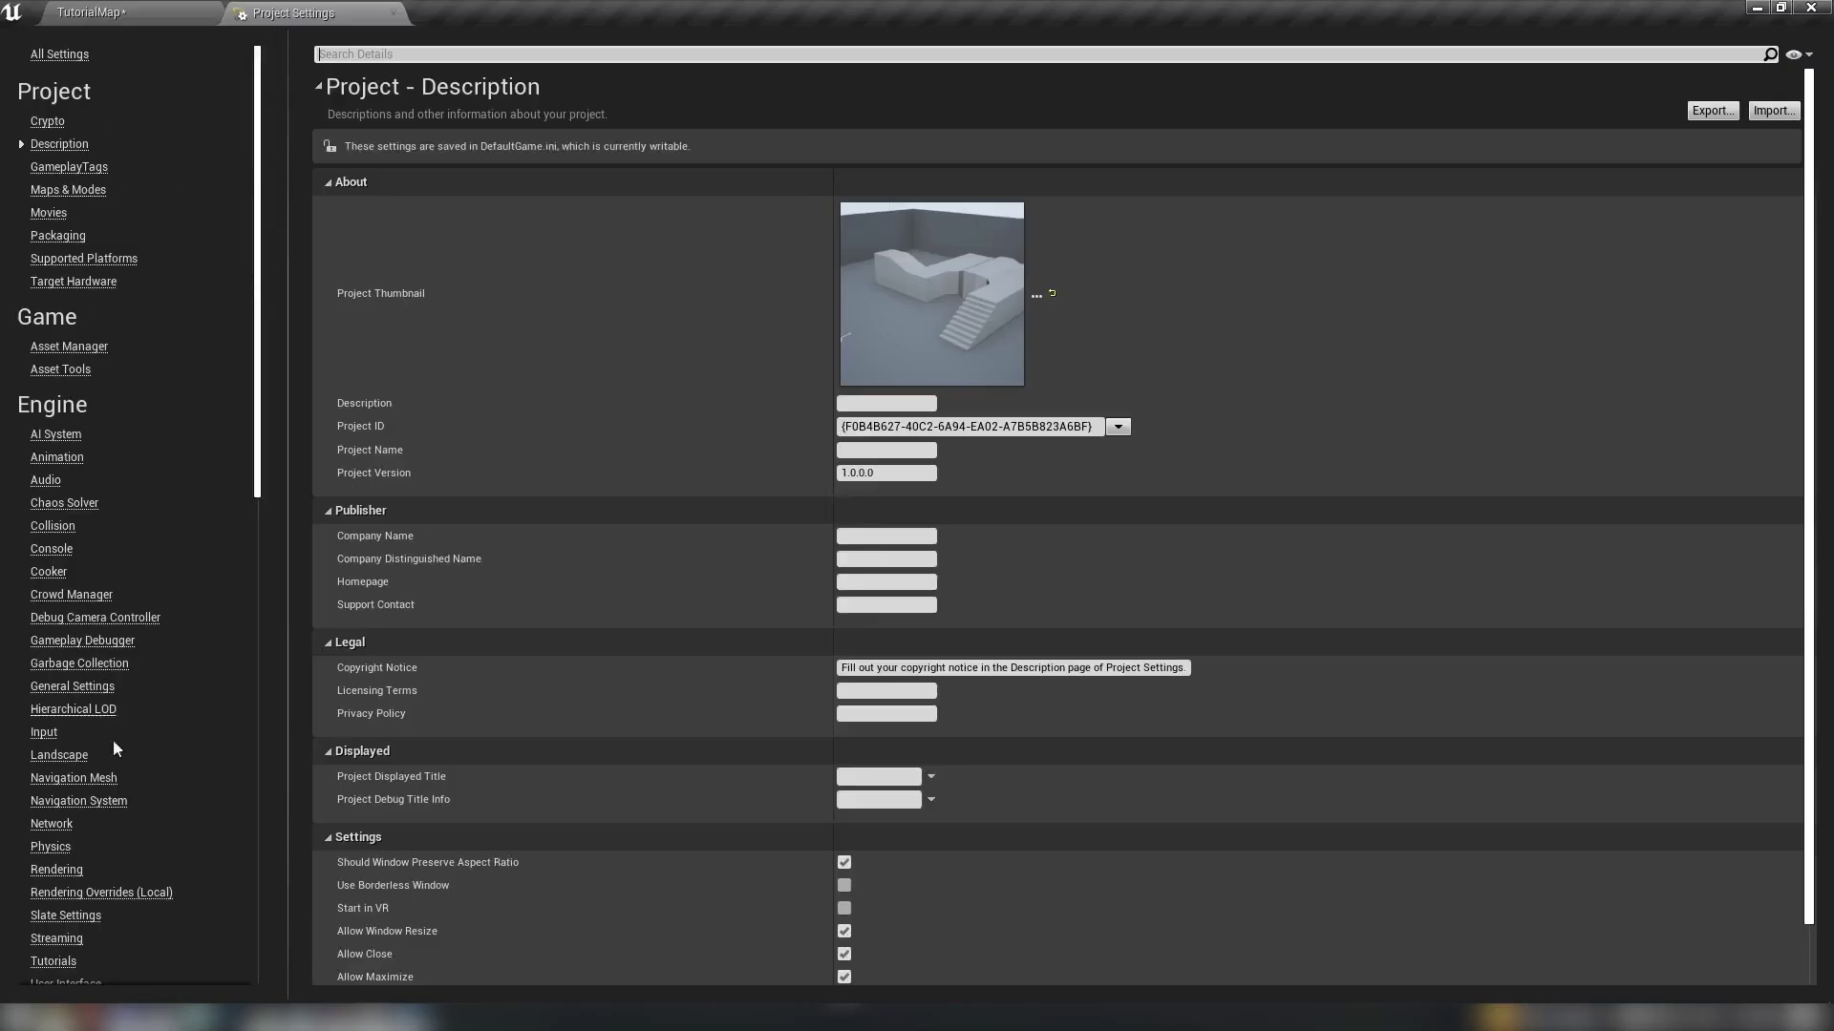
click(70, 781)
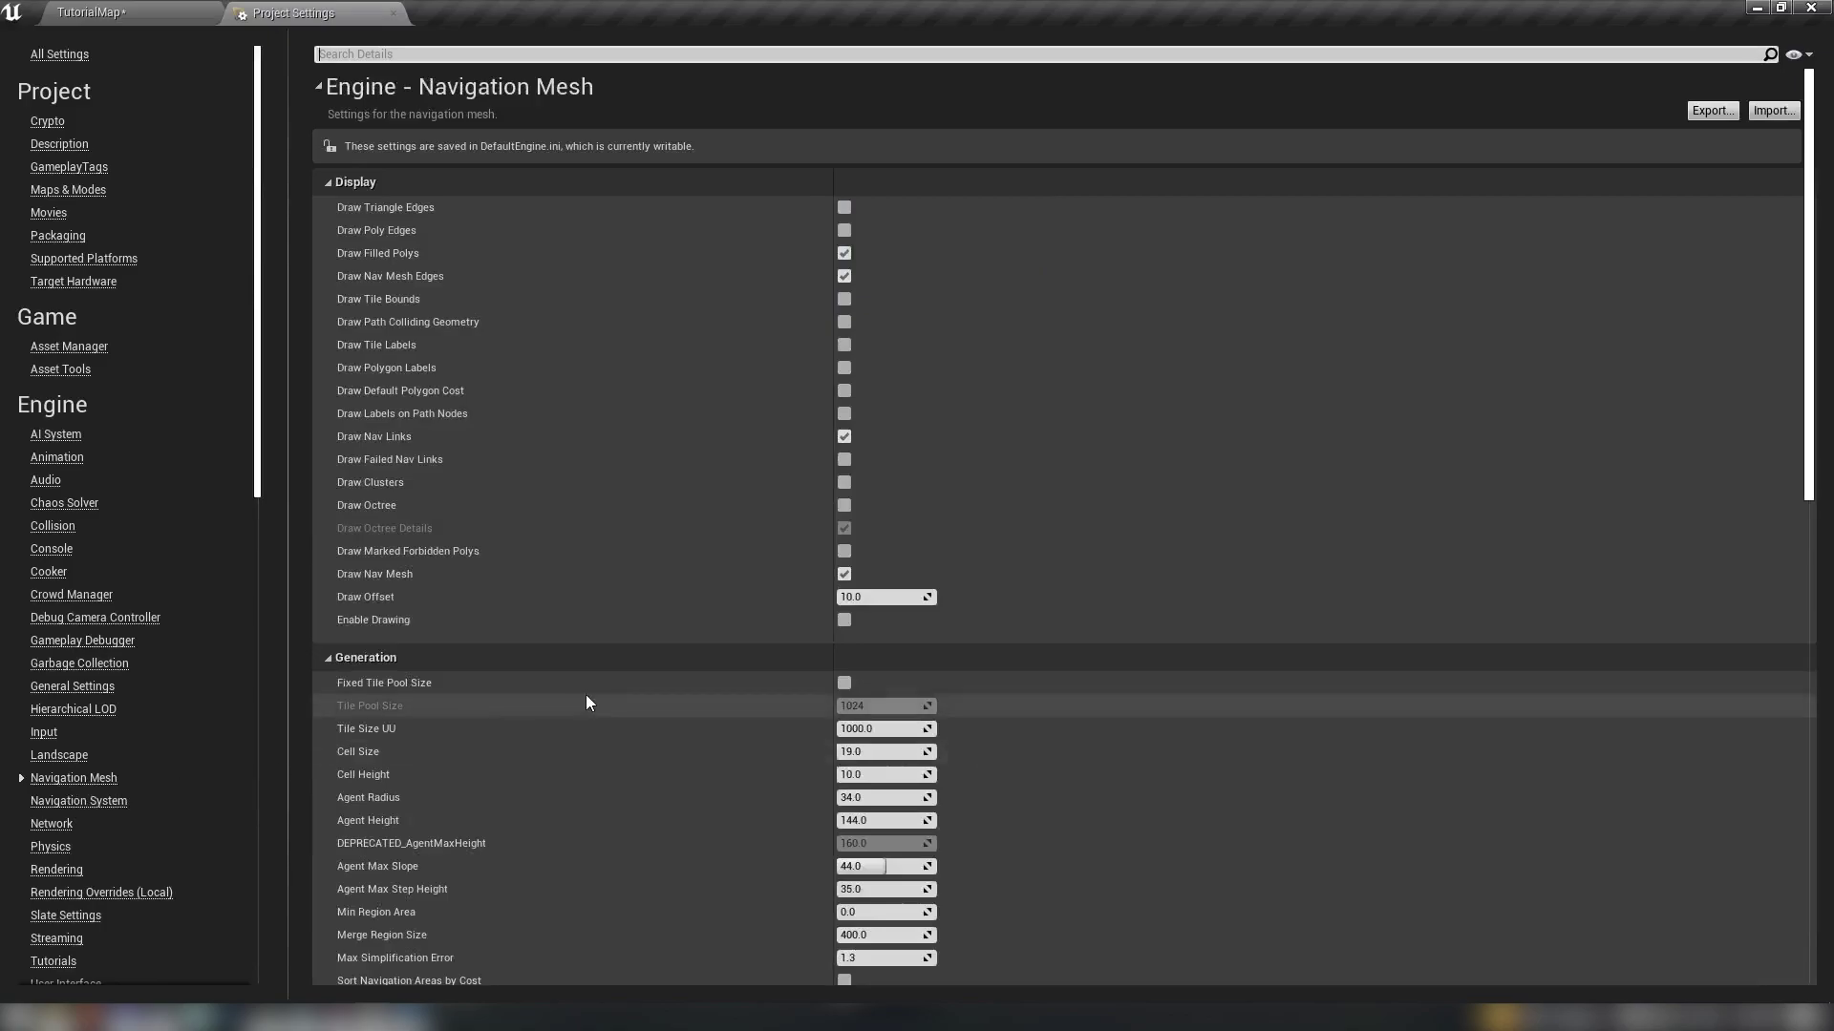
Review the navigation mesh's Display, Generation, Query and Runtime settings.
scroll(587, 699, down, 2)
scroll(586, 702, up, 3)
scroll(586, 703, down, 1)
scroll(586, 703, down, 10)
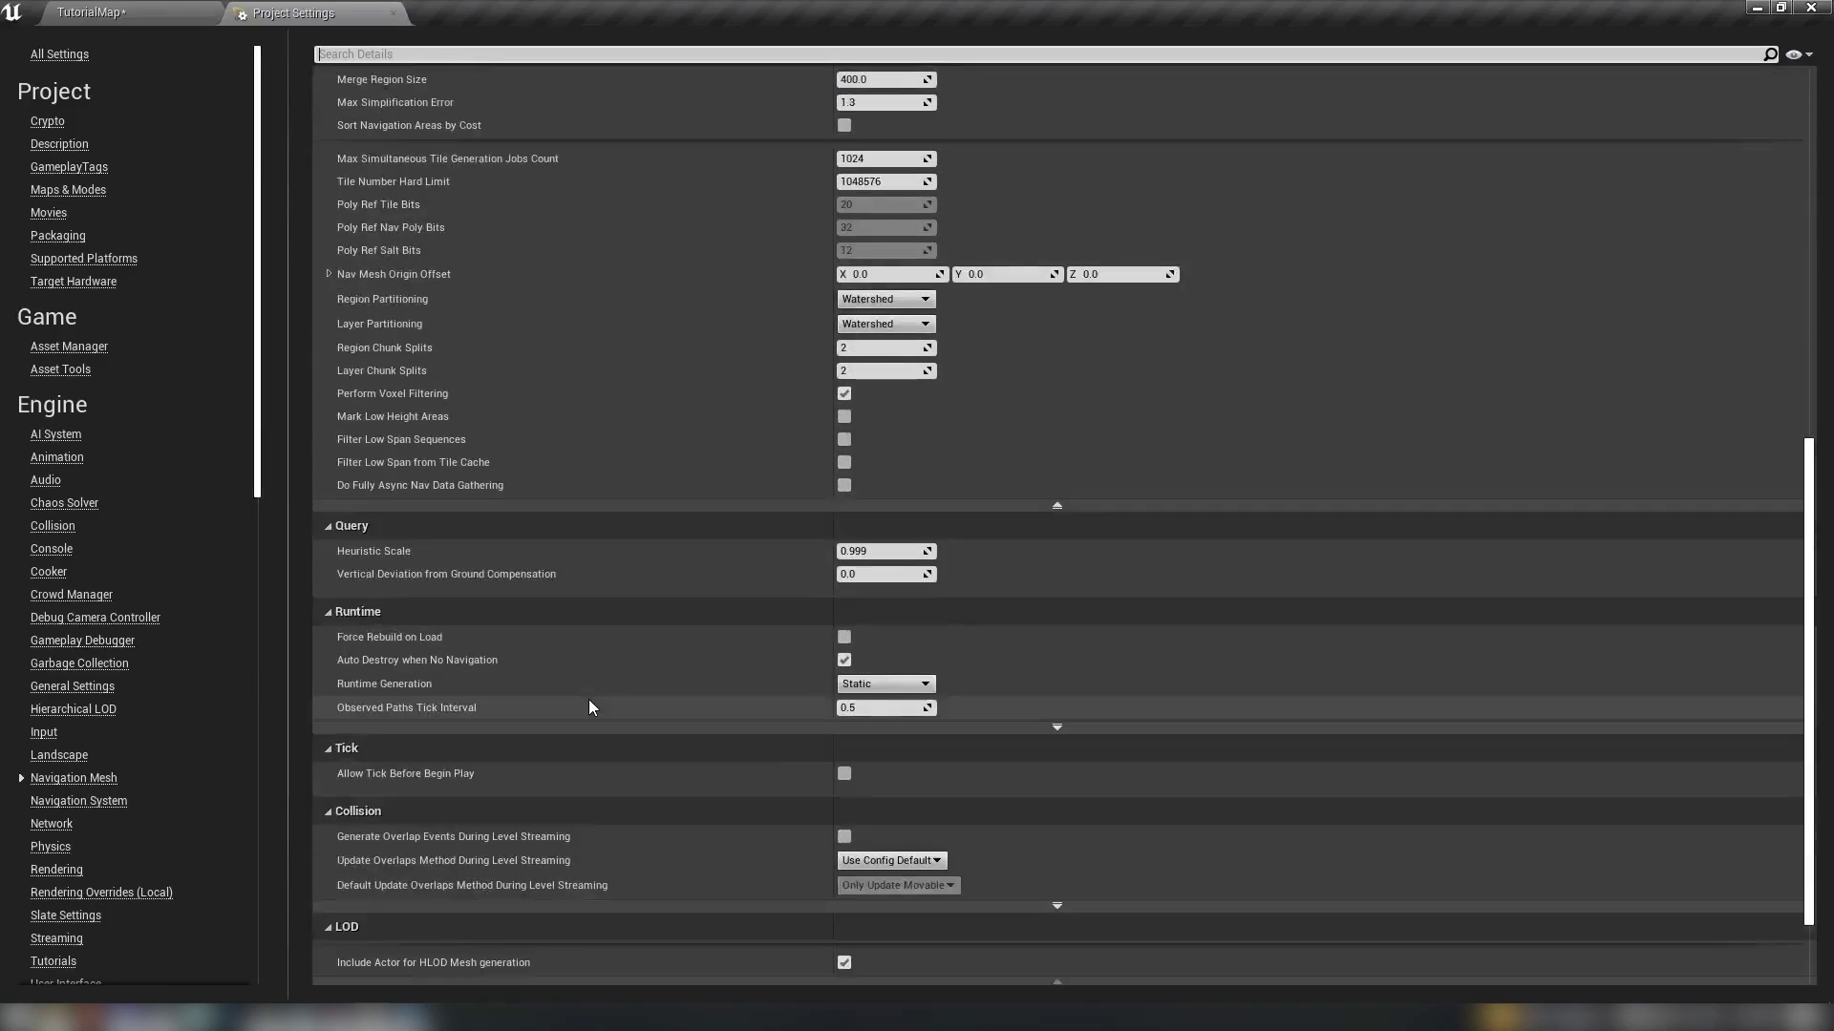
scroll(588, 704, up, 6)
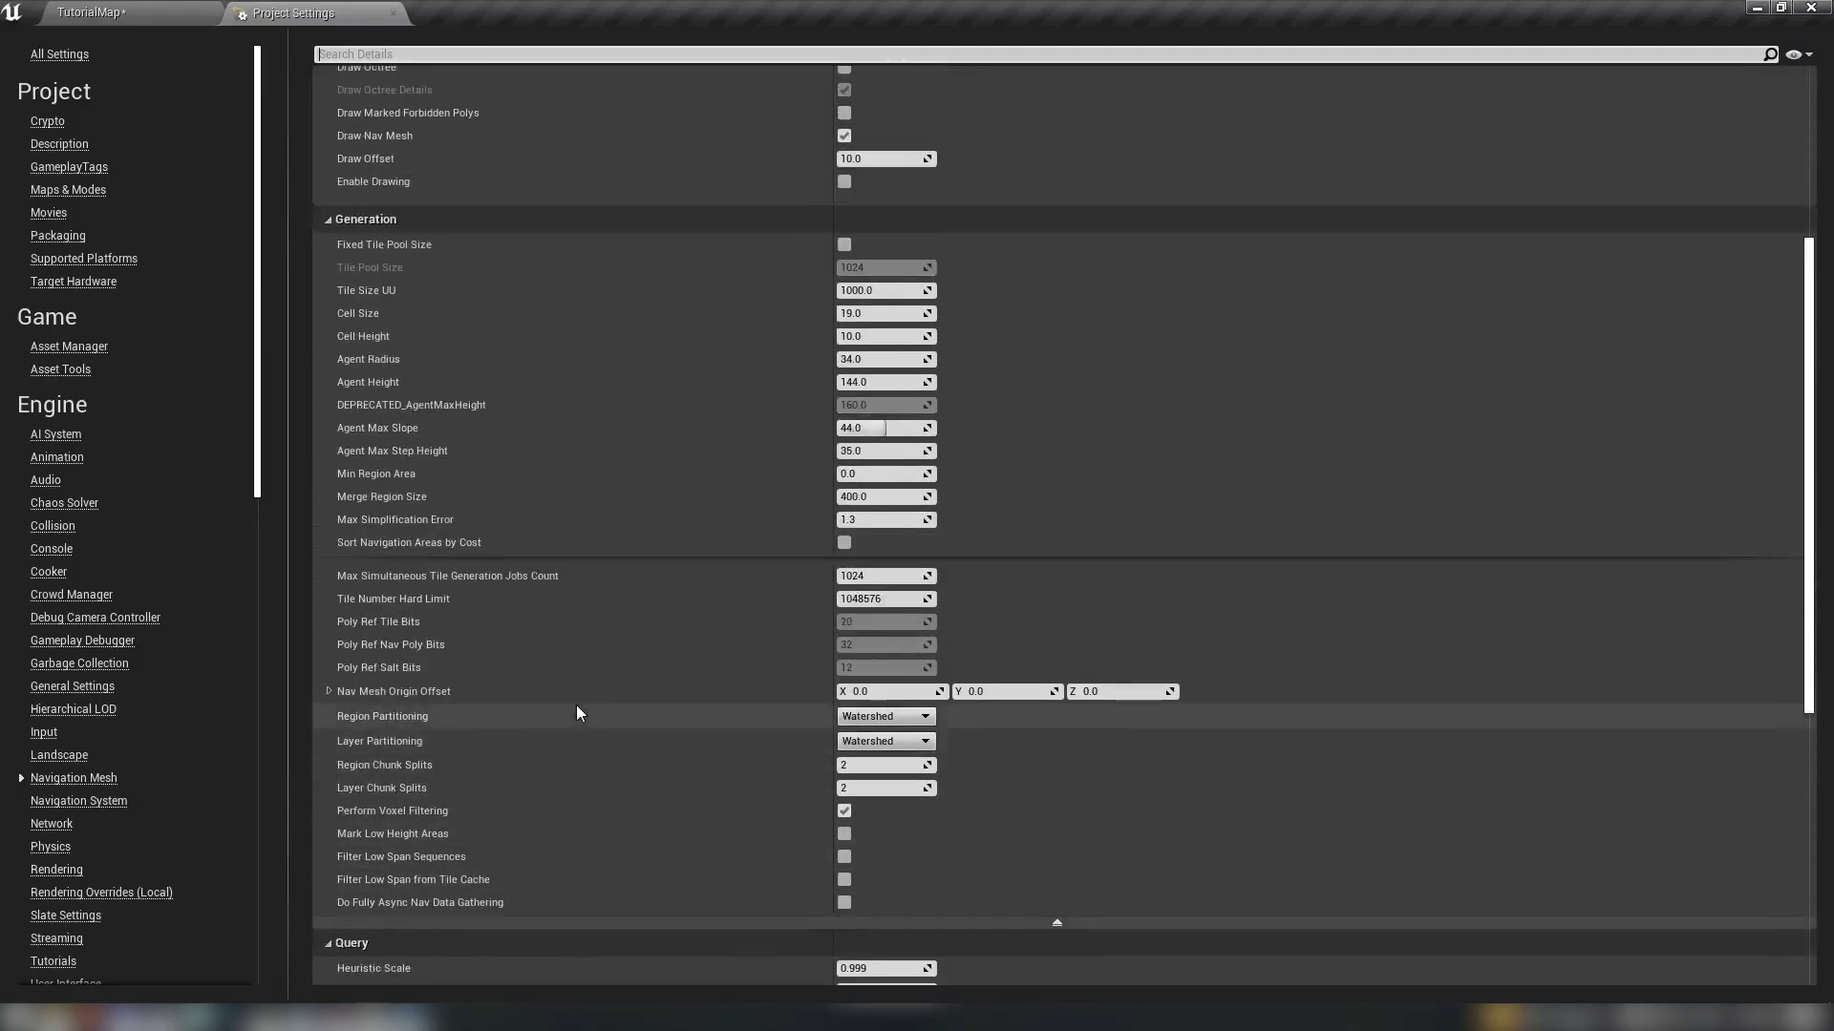
scroll(576, 706, up, 2)
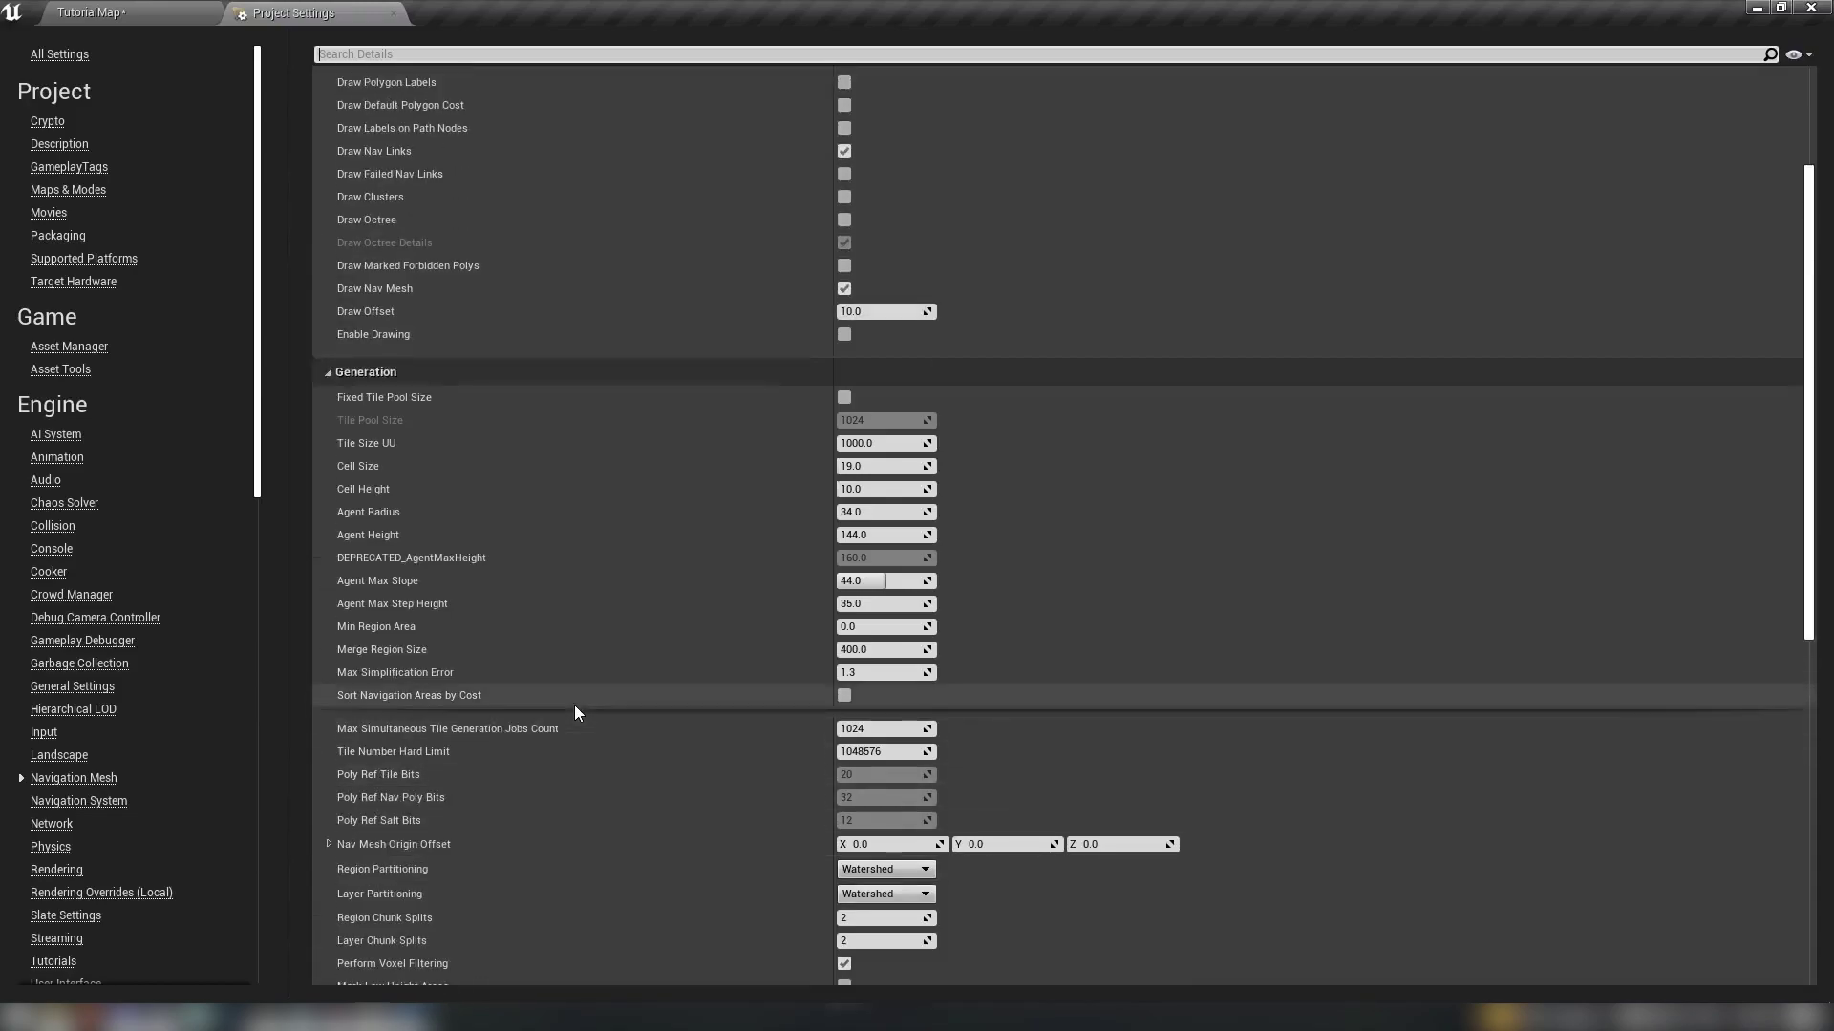
scroll(576, 706, down, 1)
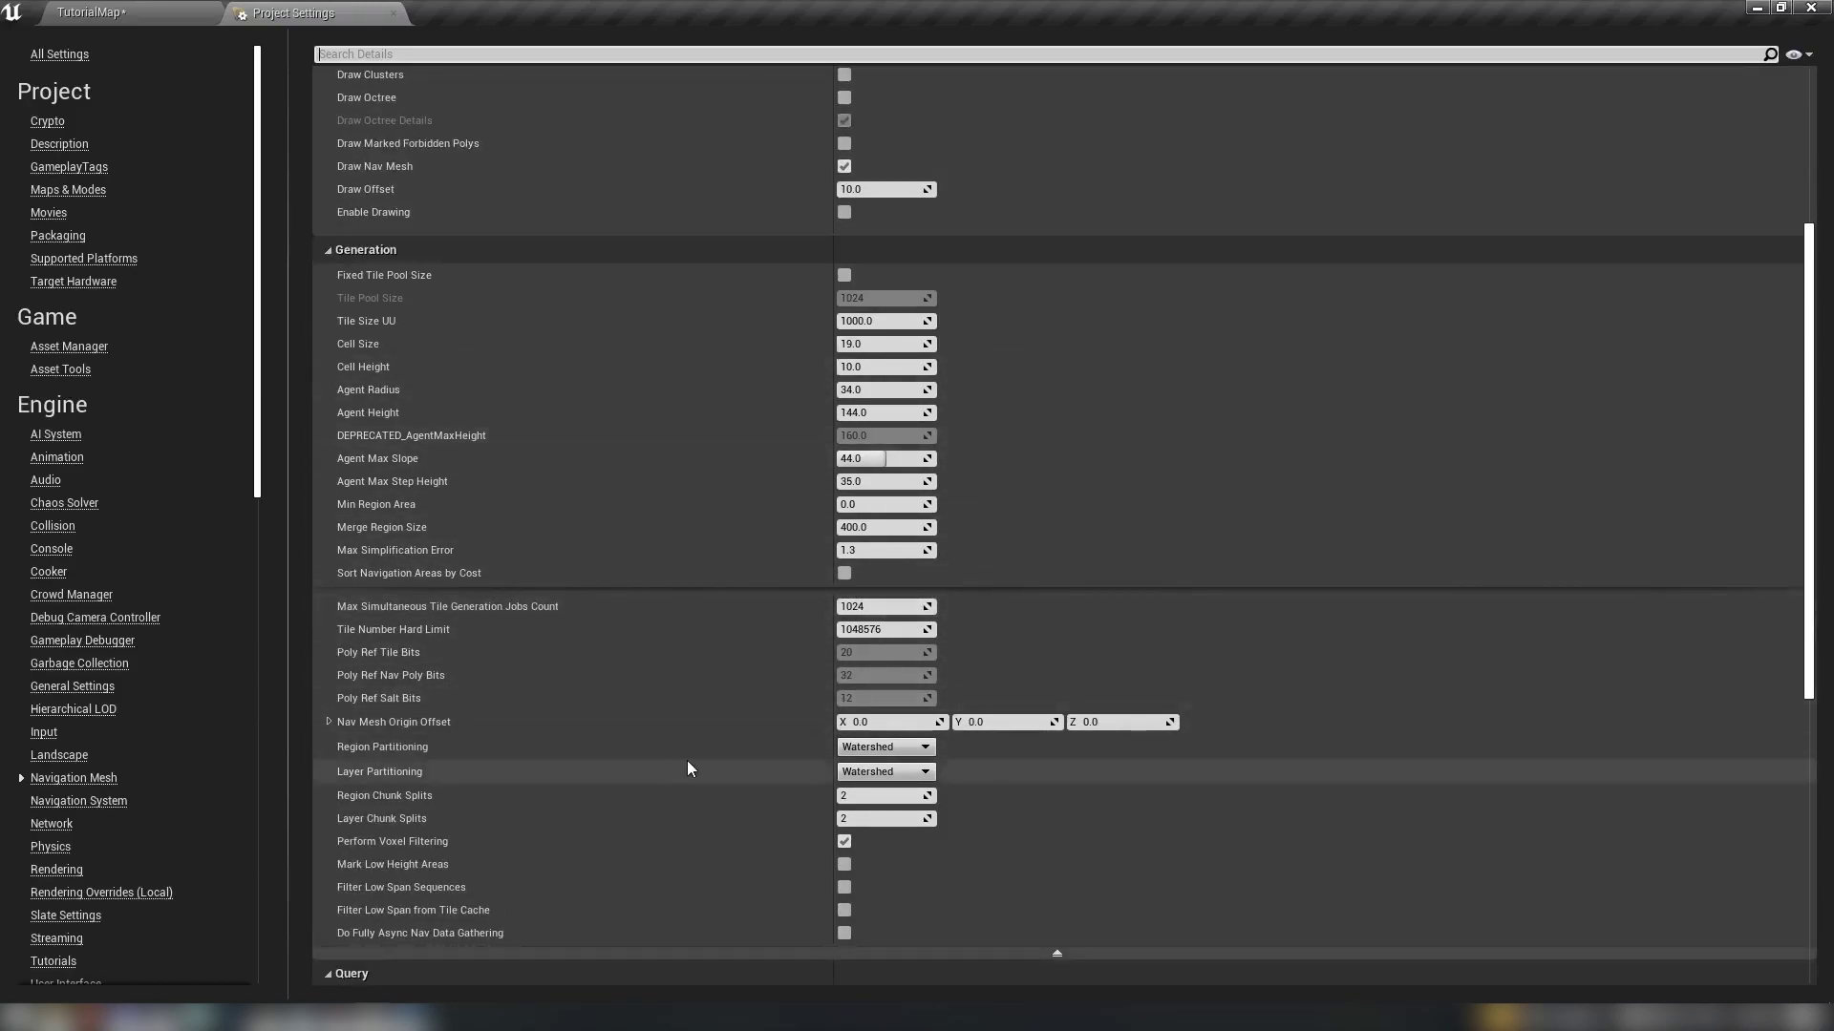
scroll(688, 764, up, 4)
scroll(687, 764, up, 2)
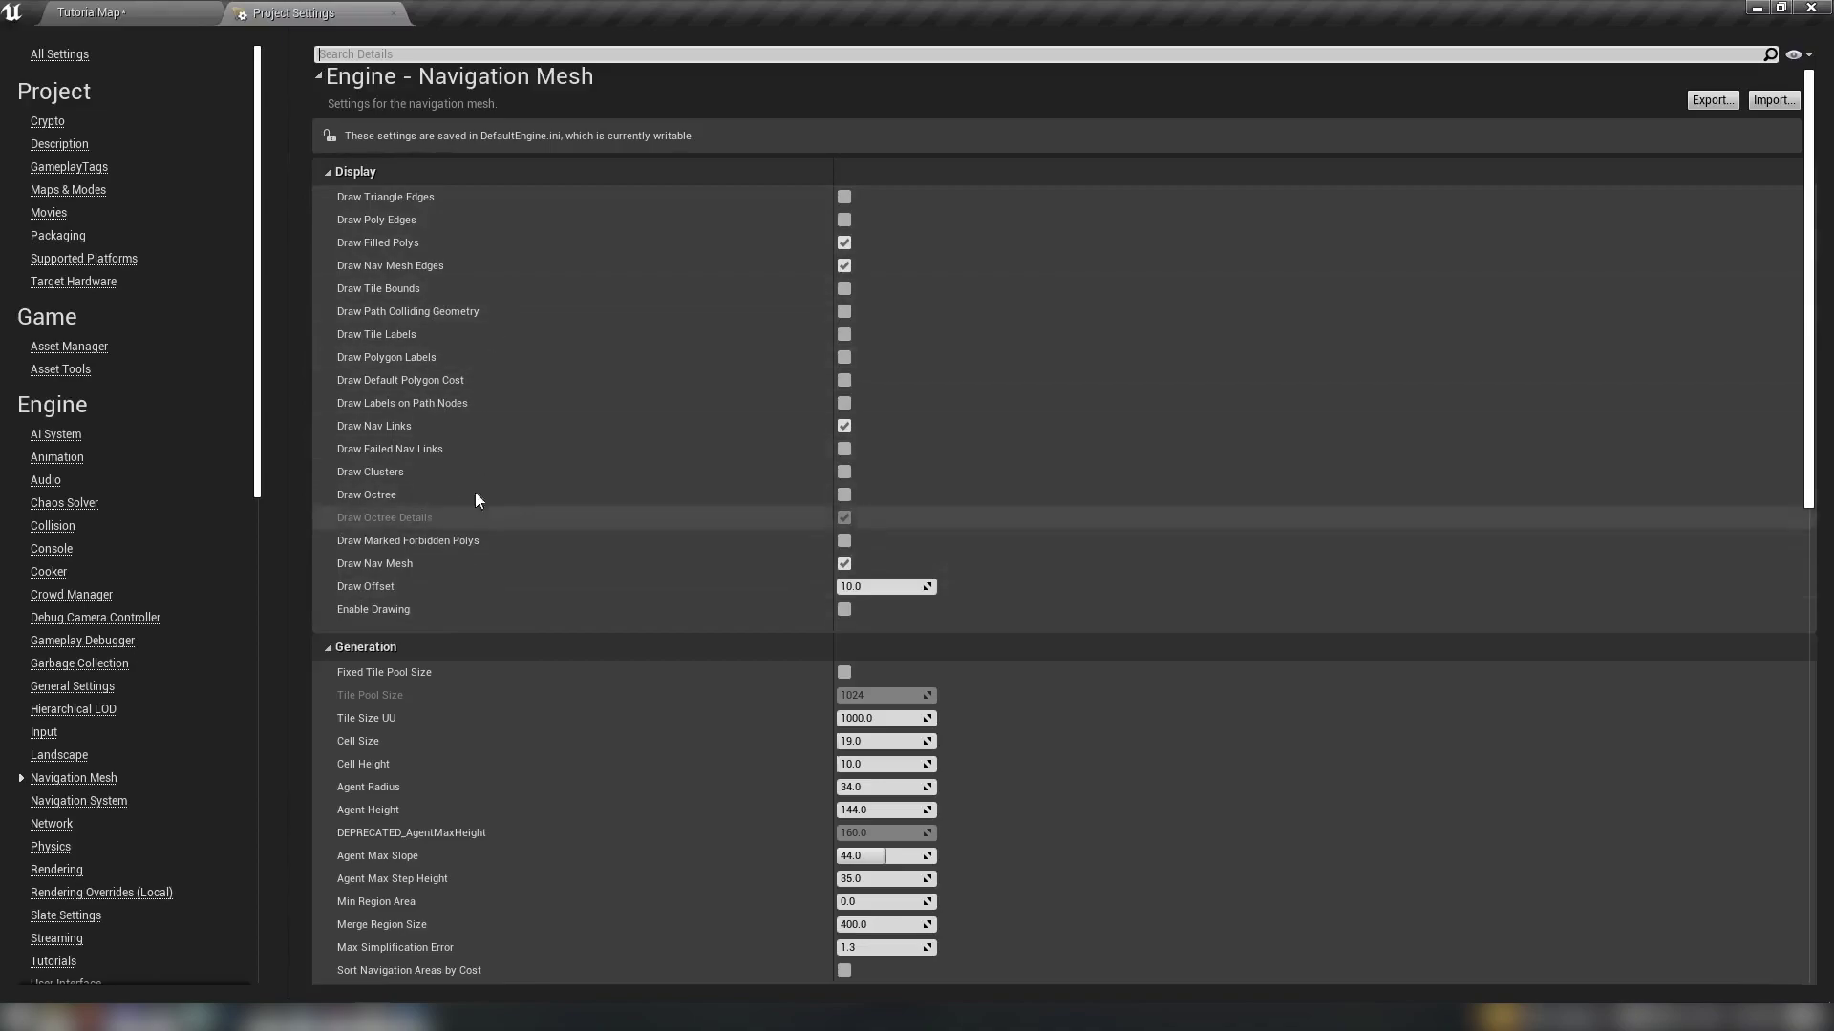
scroll(550, 606, down, 2)
scroll(547, 621, down, 2)
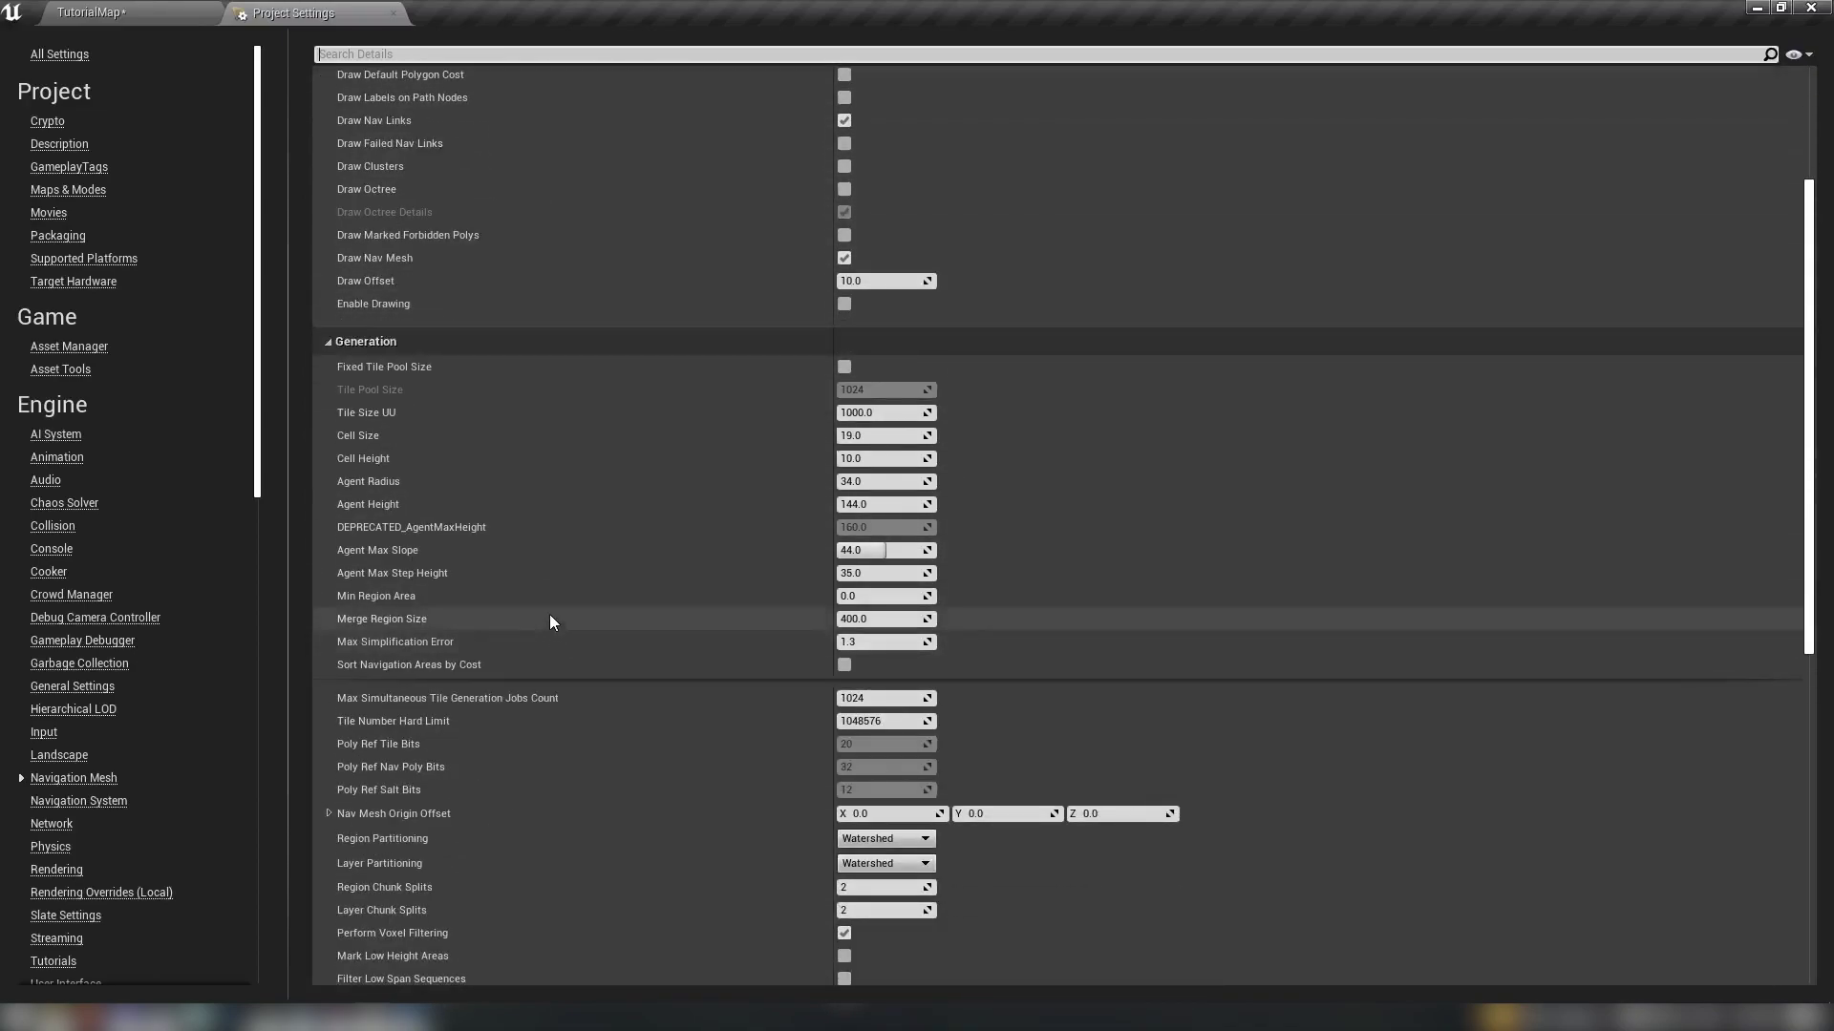
scroll(552, 611, down, 2)
scroll(535, 525, down, 2)
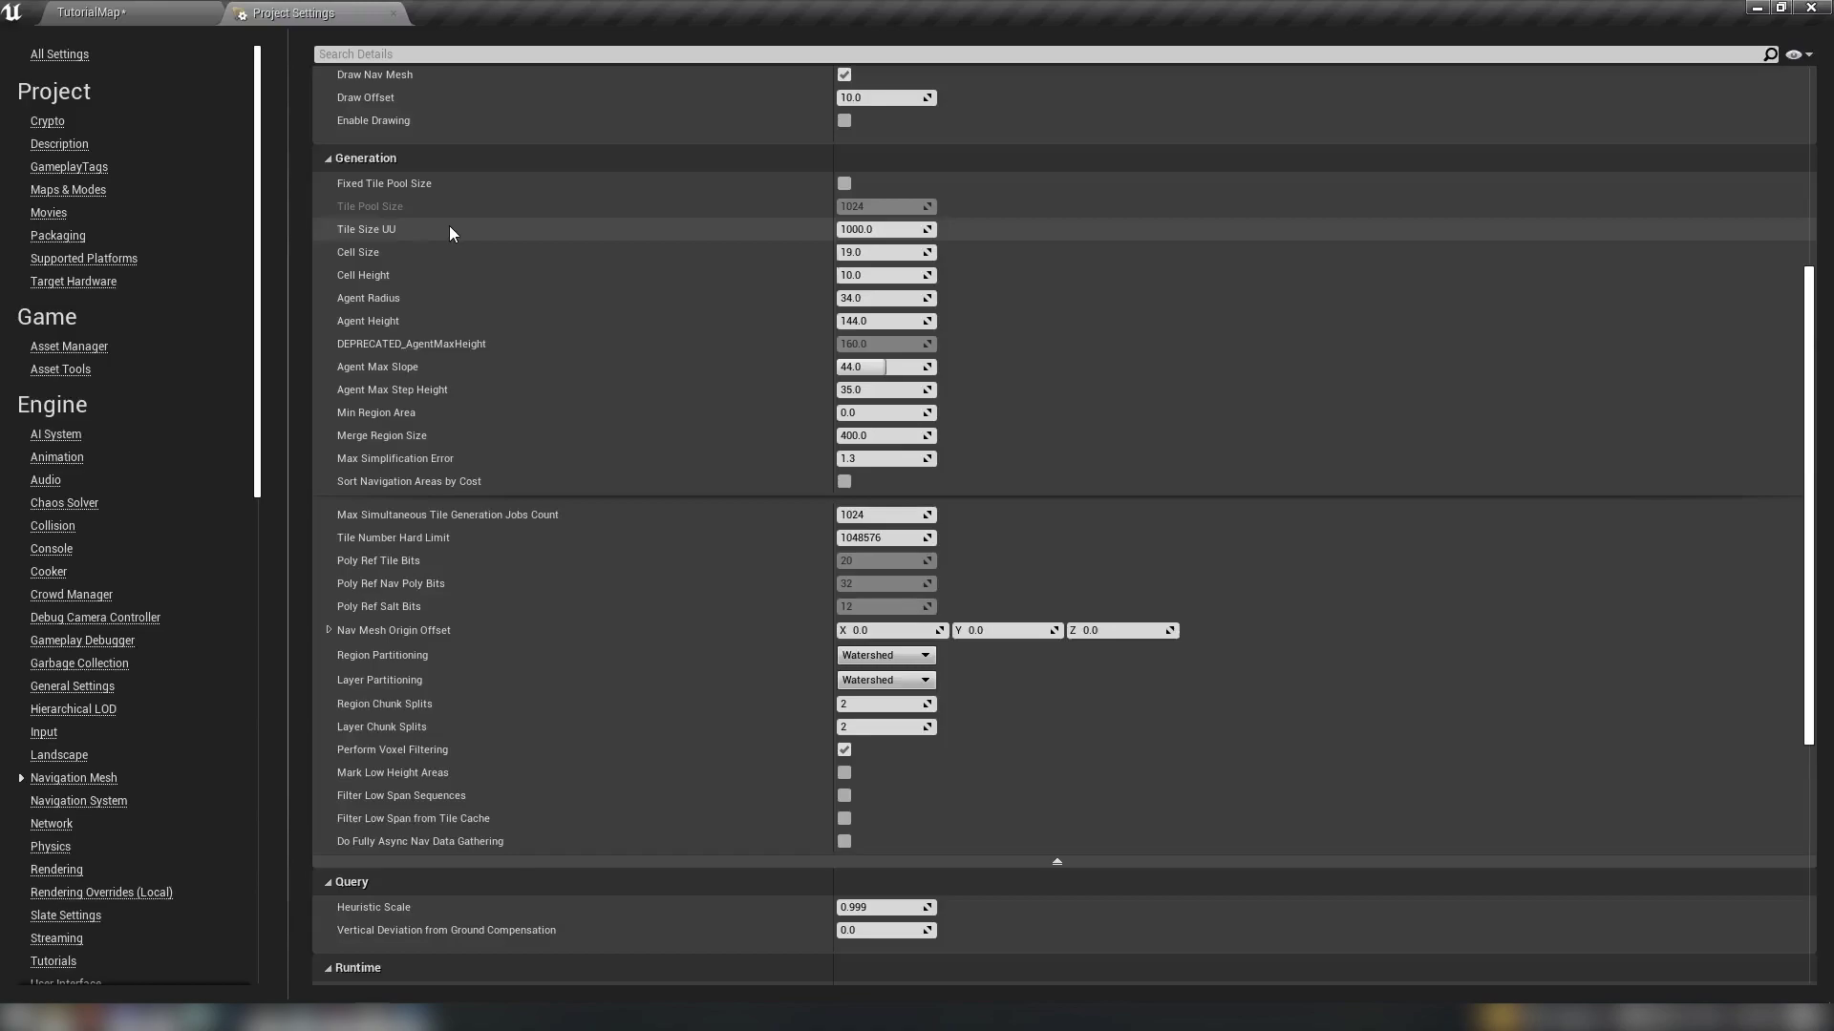
Set the navigation mesh's Tile Size UU to 544.
click(881, 231)
text(544)
key(Return)
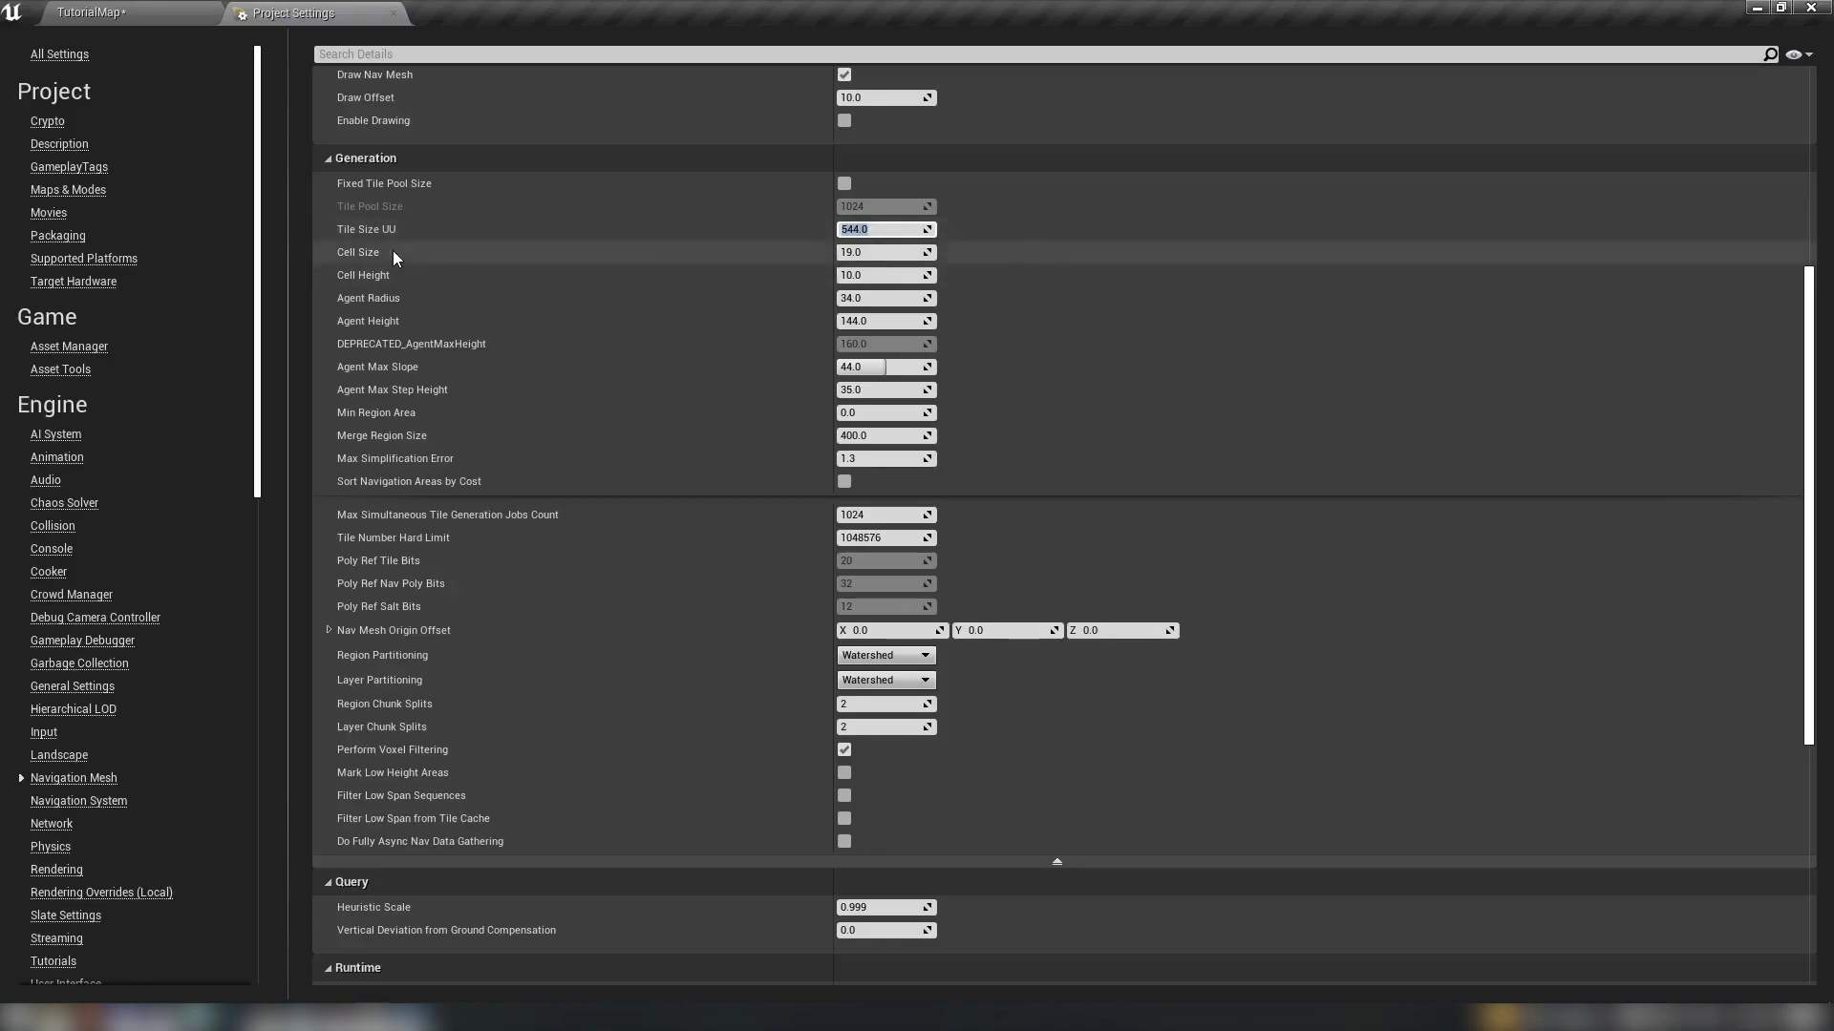
Set the navigation mesh's Cell Size to 1 and Cell Height to 1.
click(873, 253)
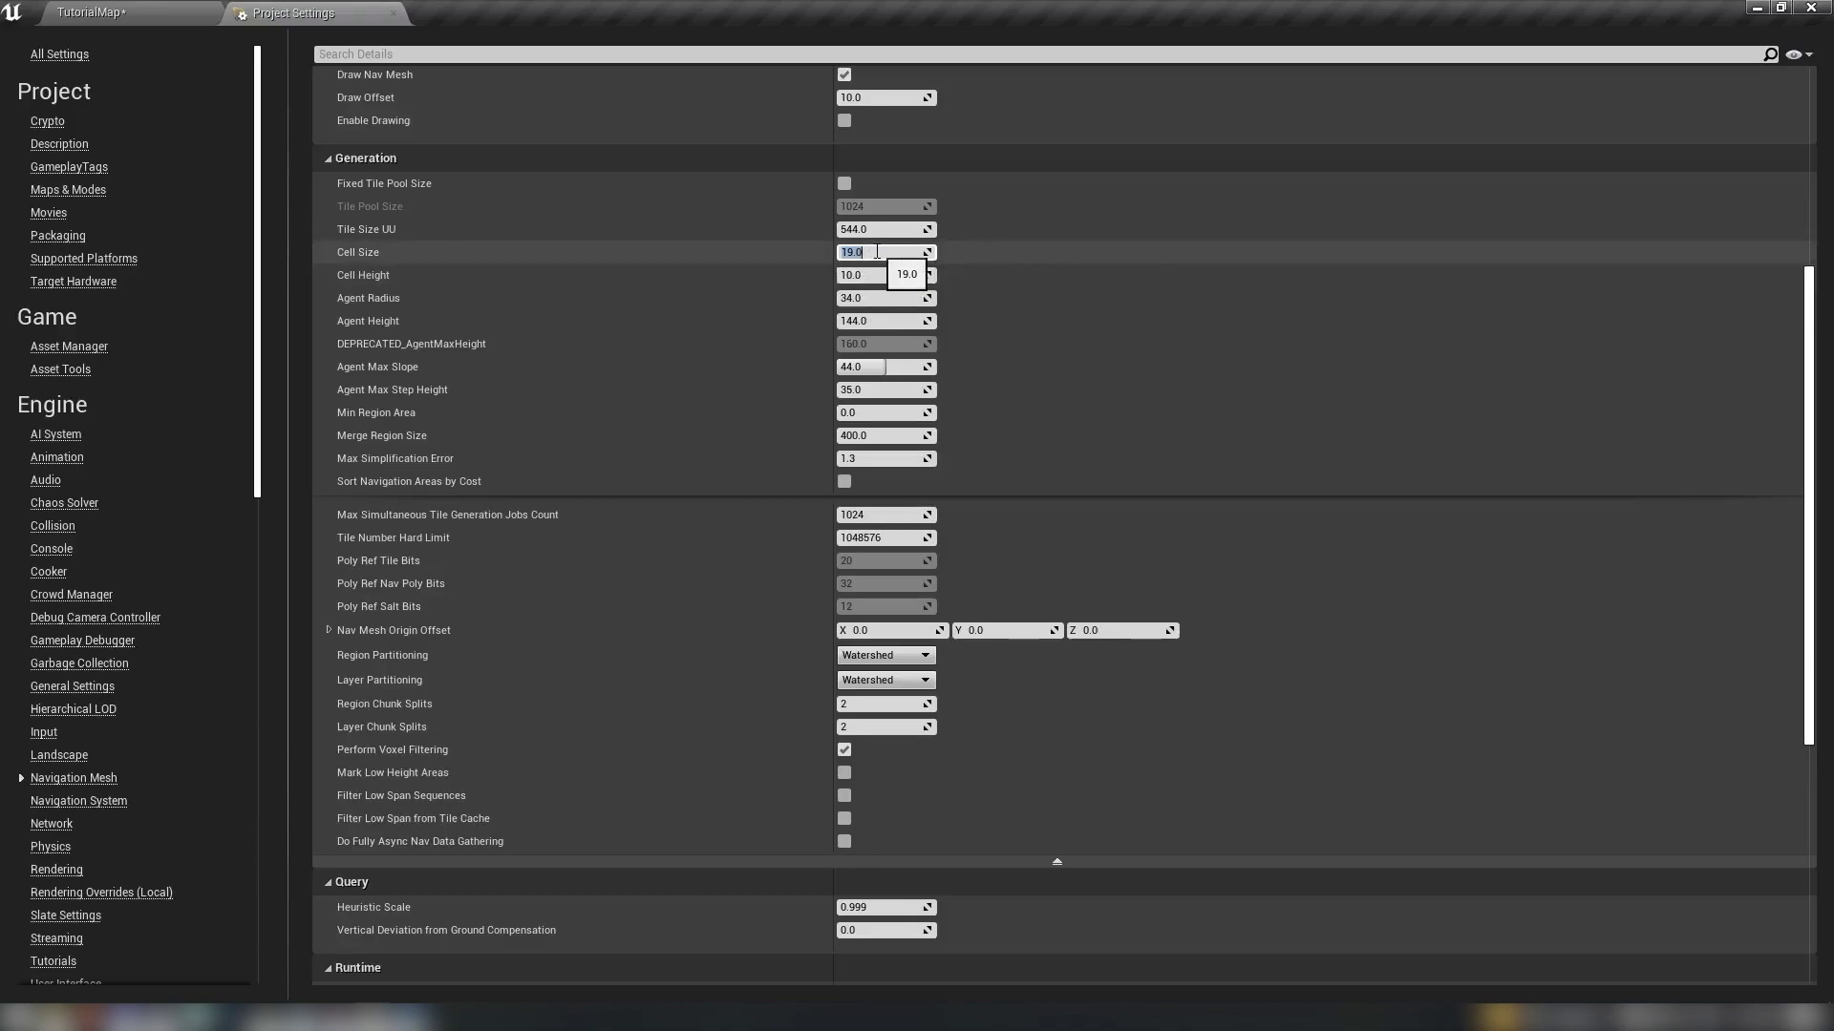
text(1)
click(832, 276)
text(1)
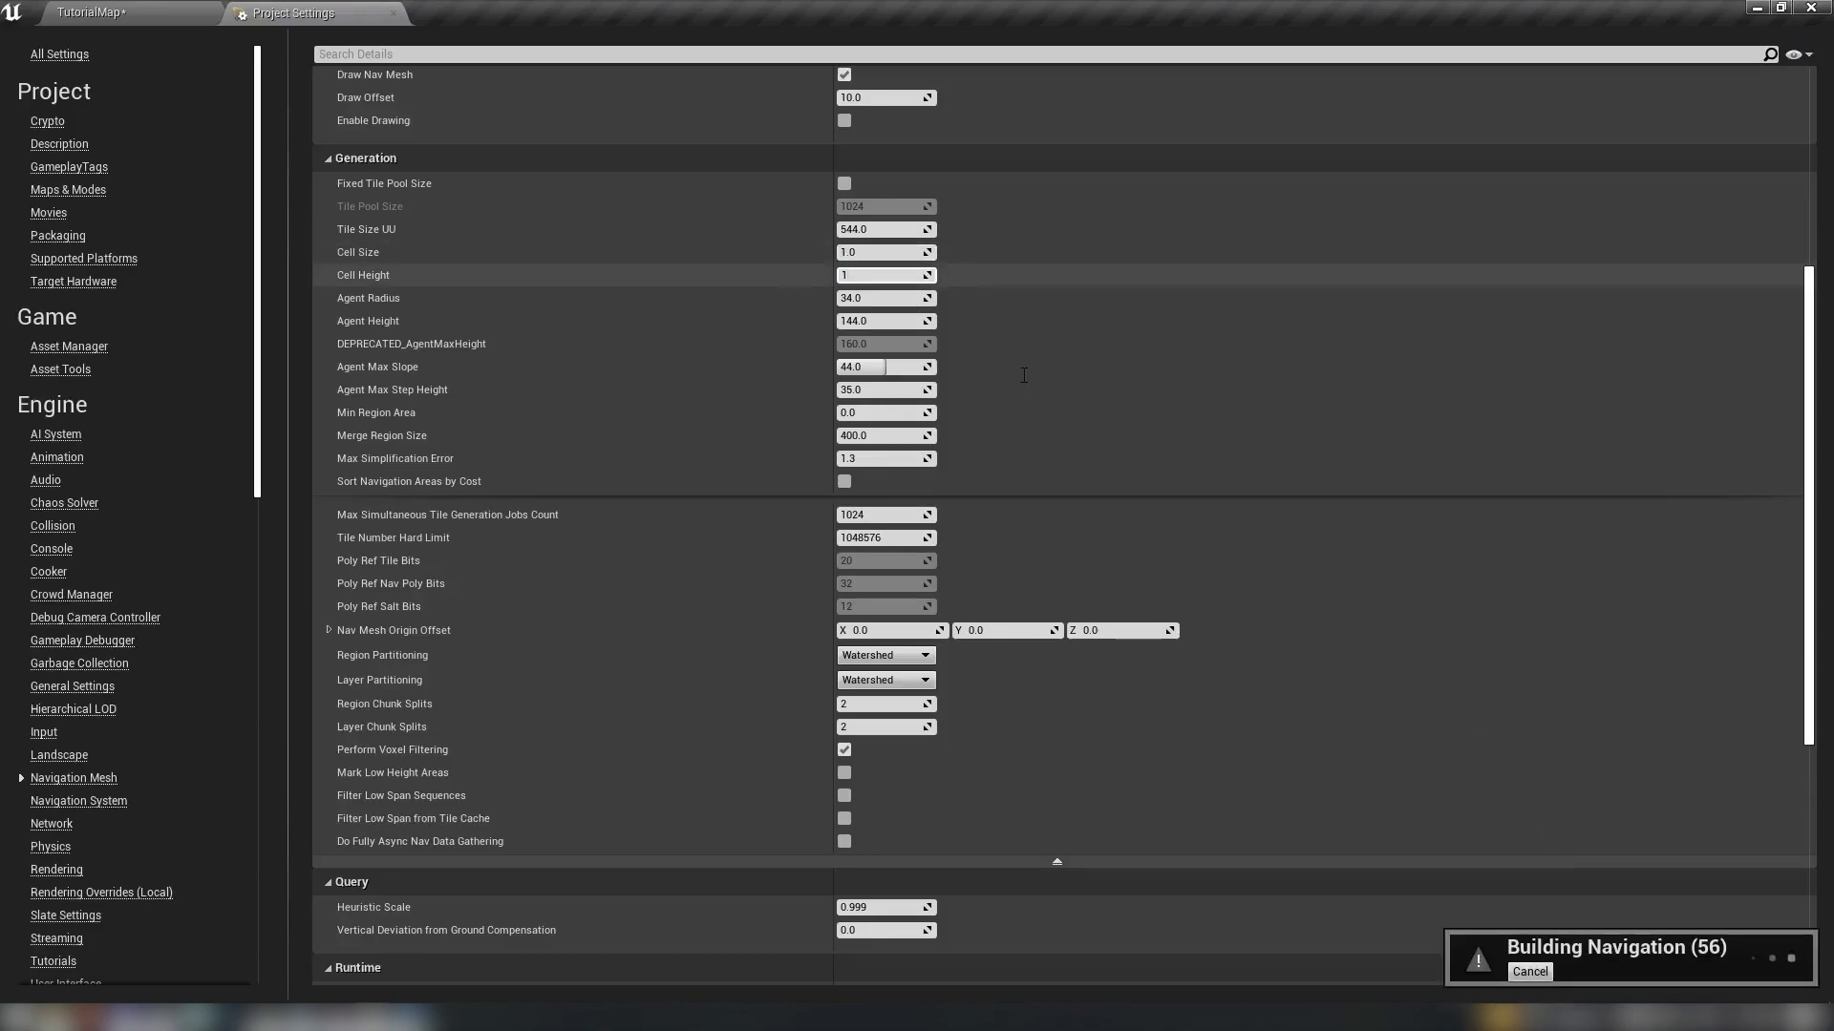
key(Return)
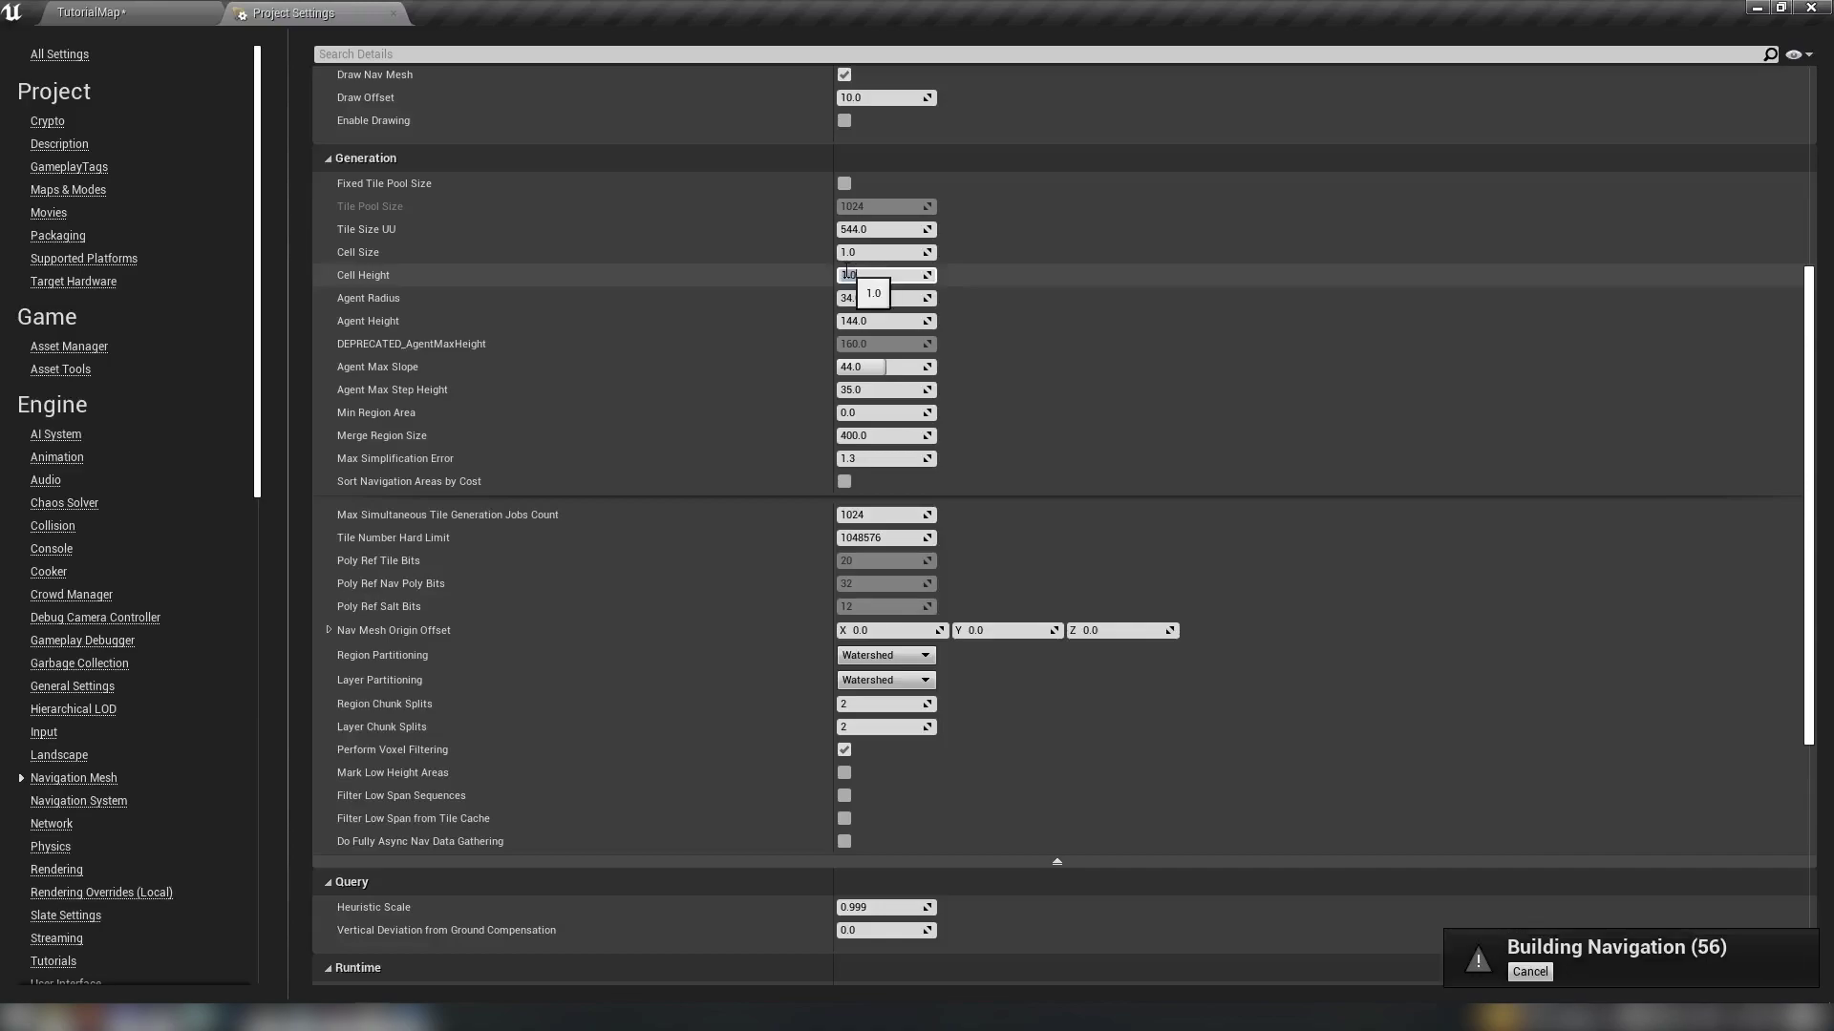
click(846, 275)
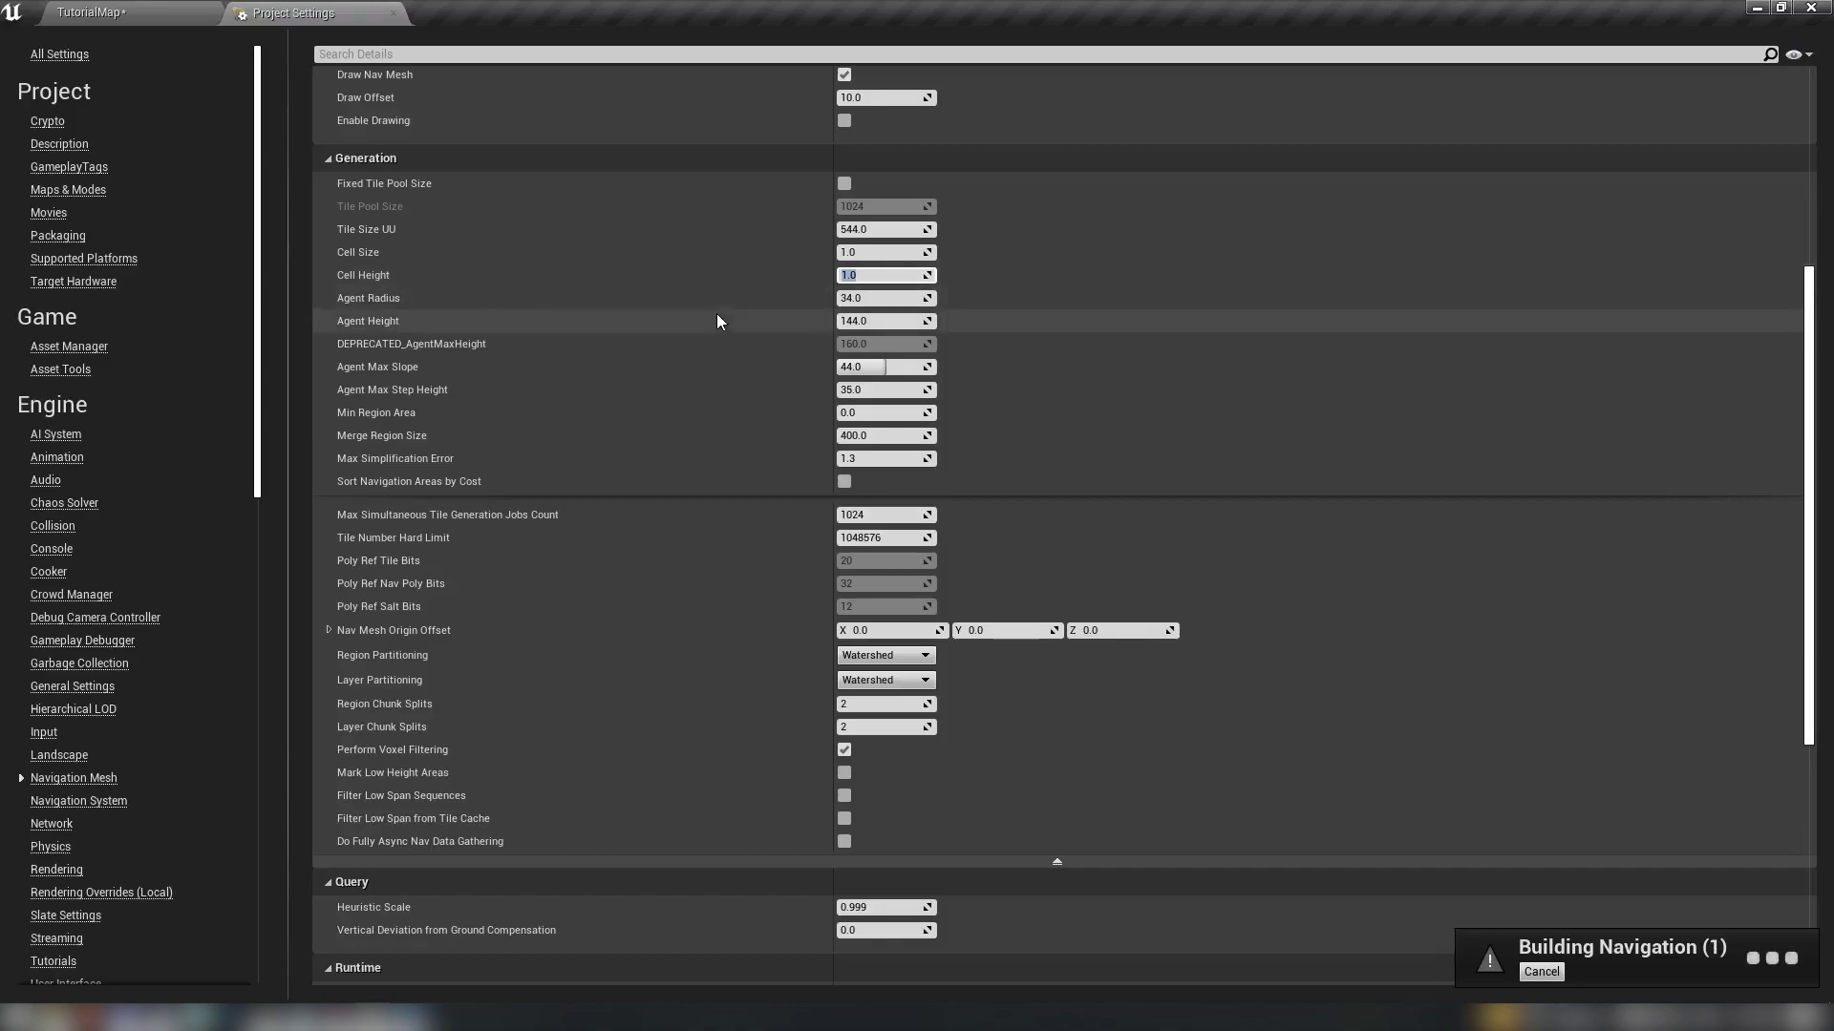
Set the Agent Radius to 5 and the Agent Height to 5.
click(860, 298)
text(5)
click(860, 321)
text(5)
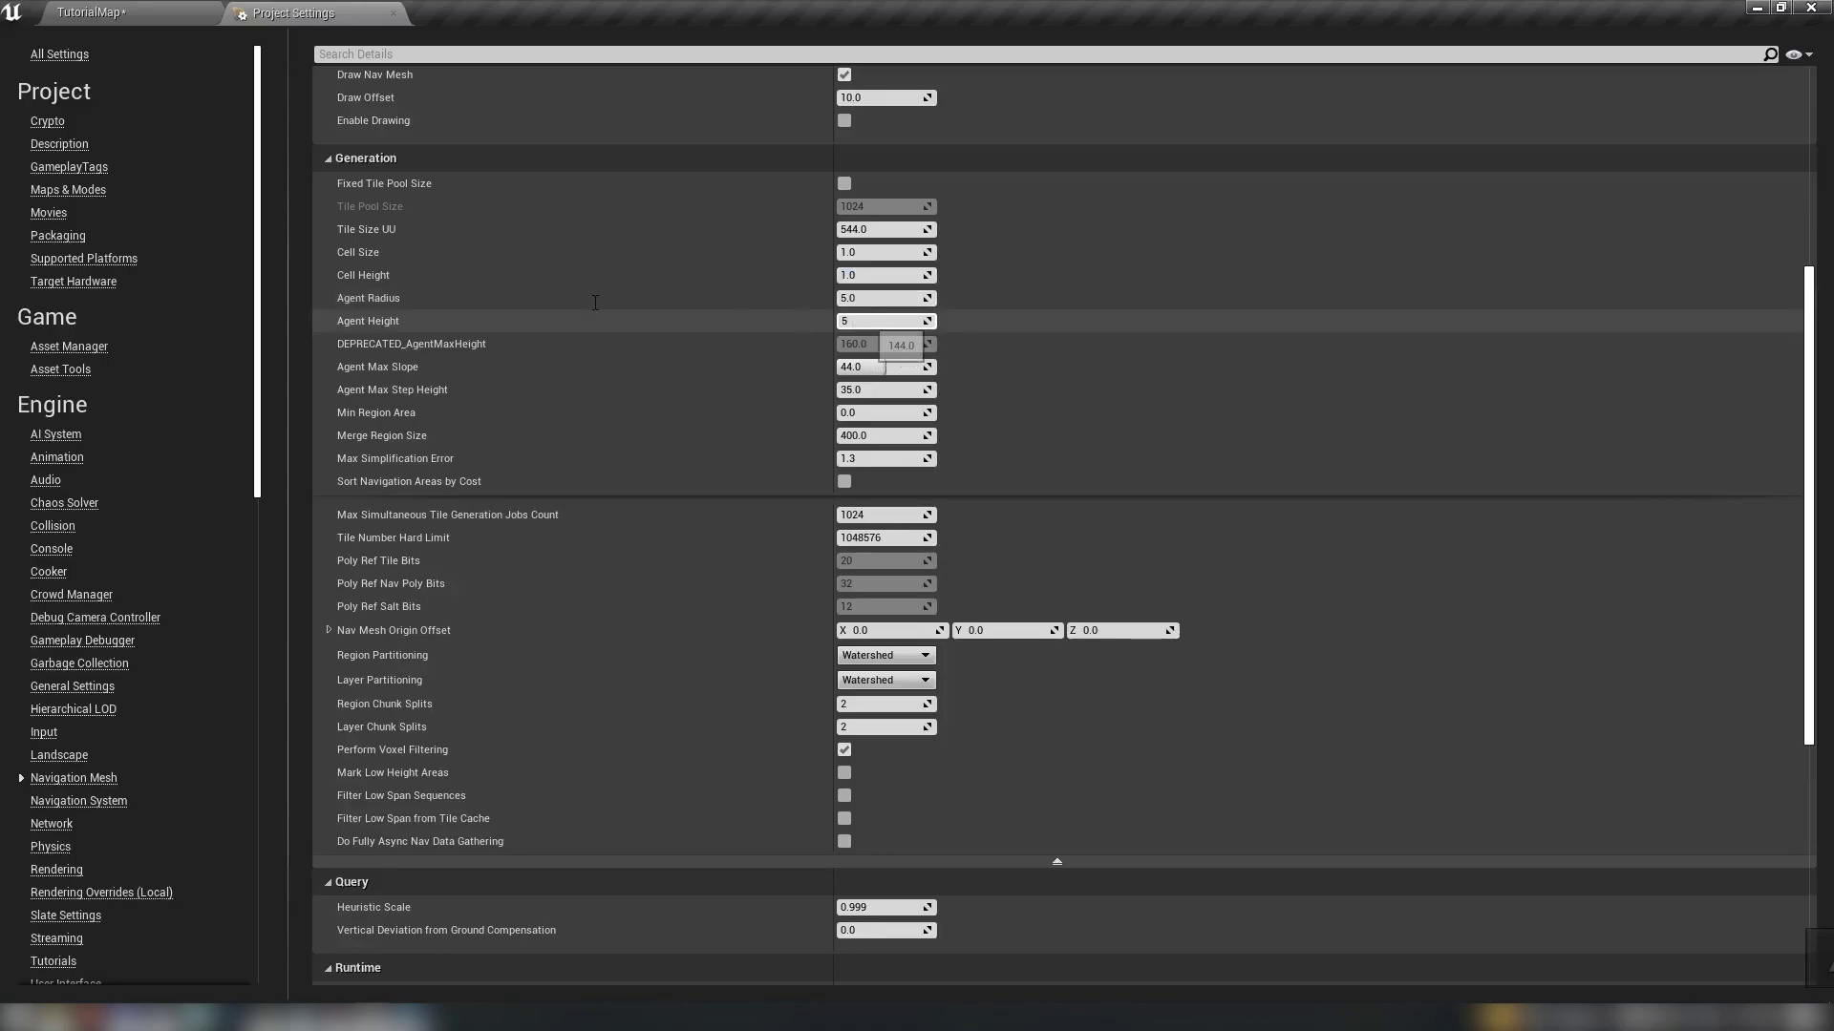
key(Return)
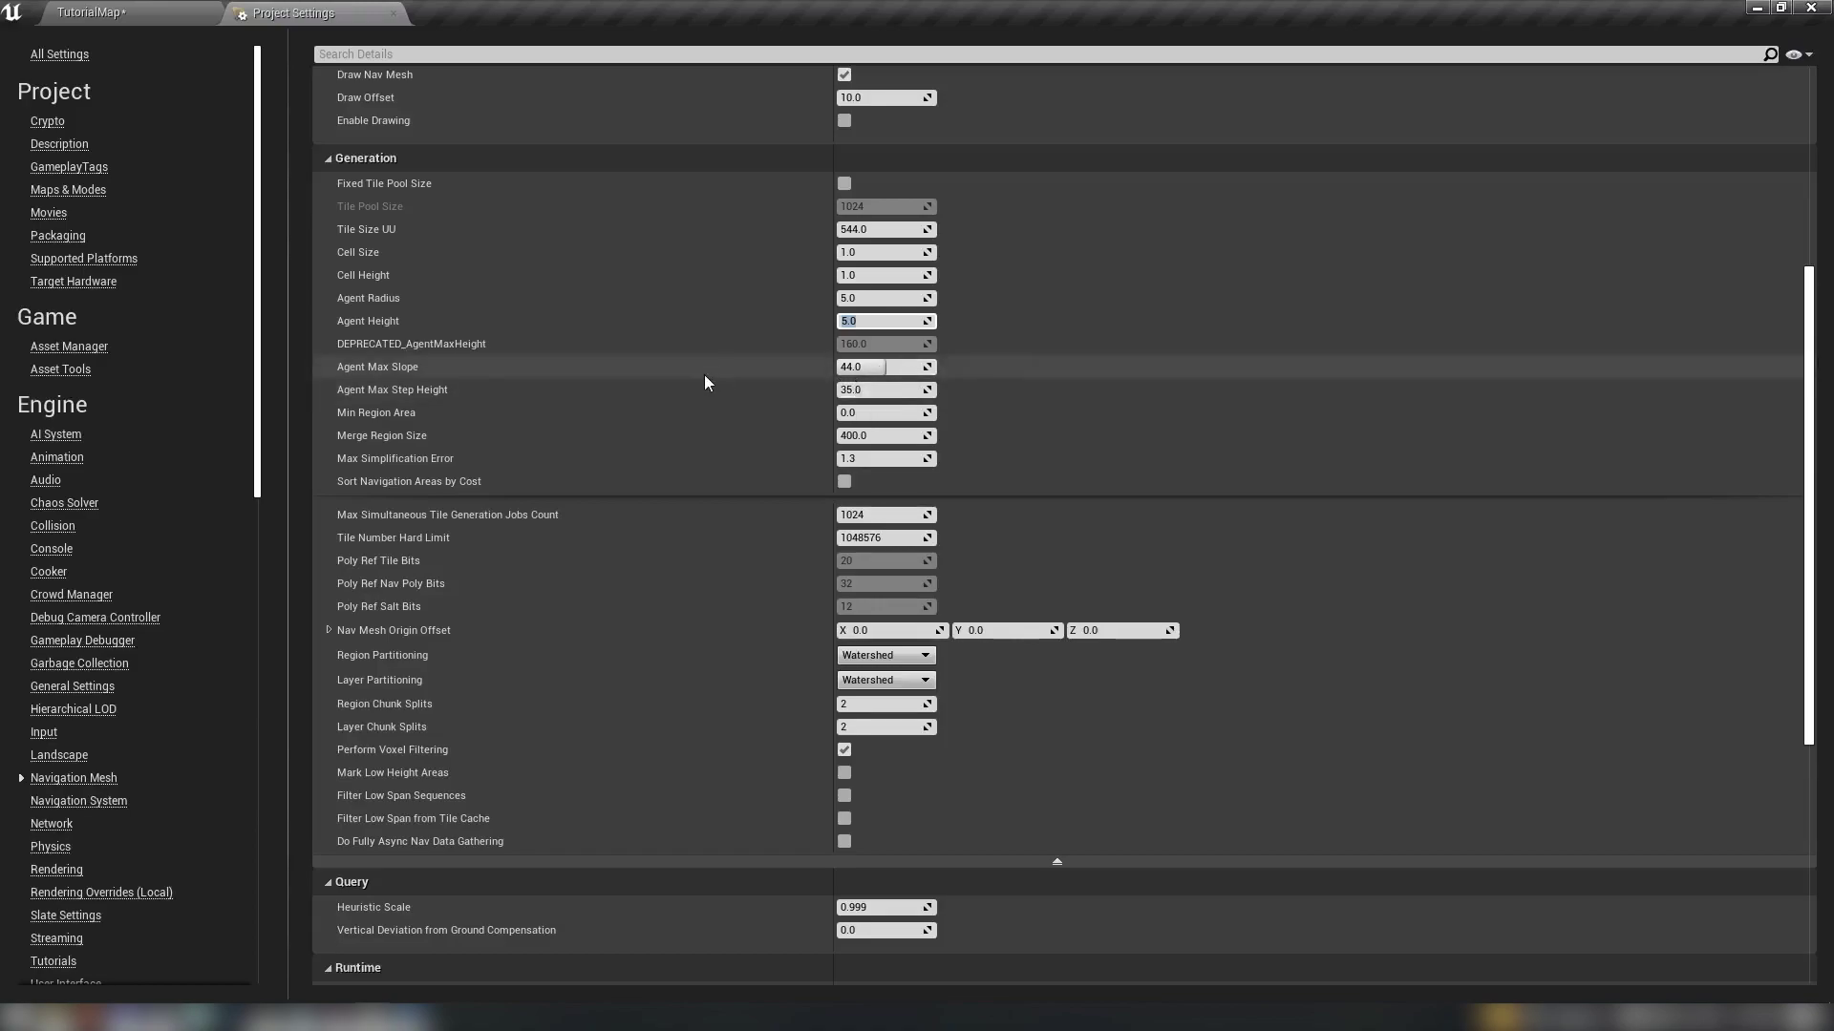
Set the Agent Max Step Height to 10 and the Merge Region Size to 100.
click(878, 391)
text(10)
key(Return)
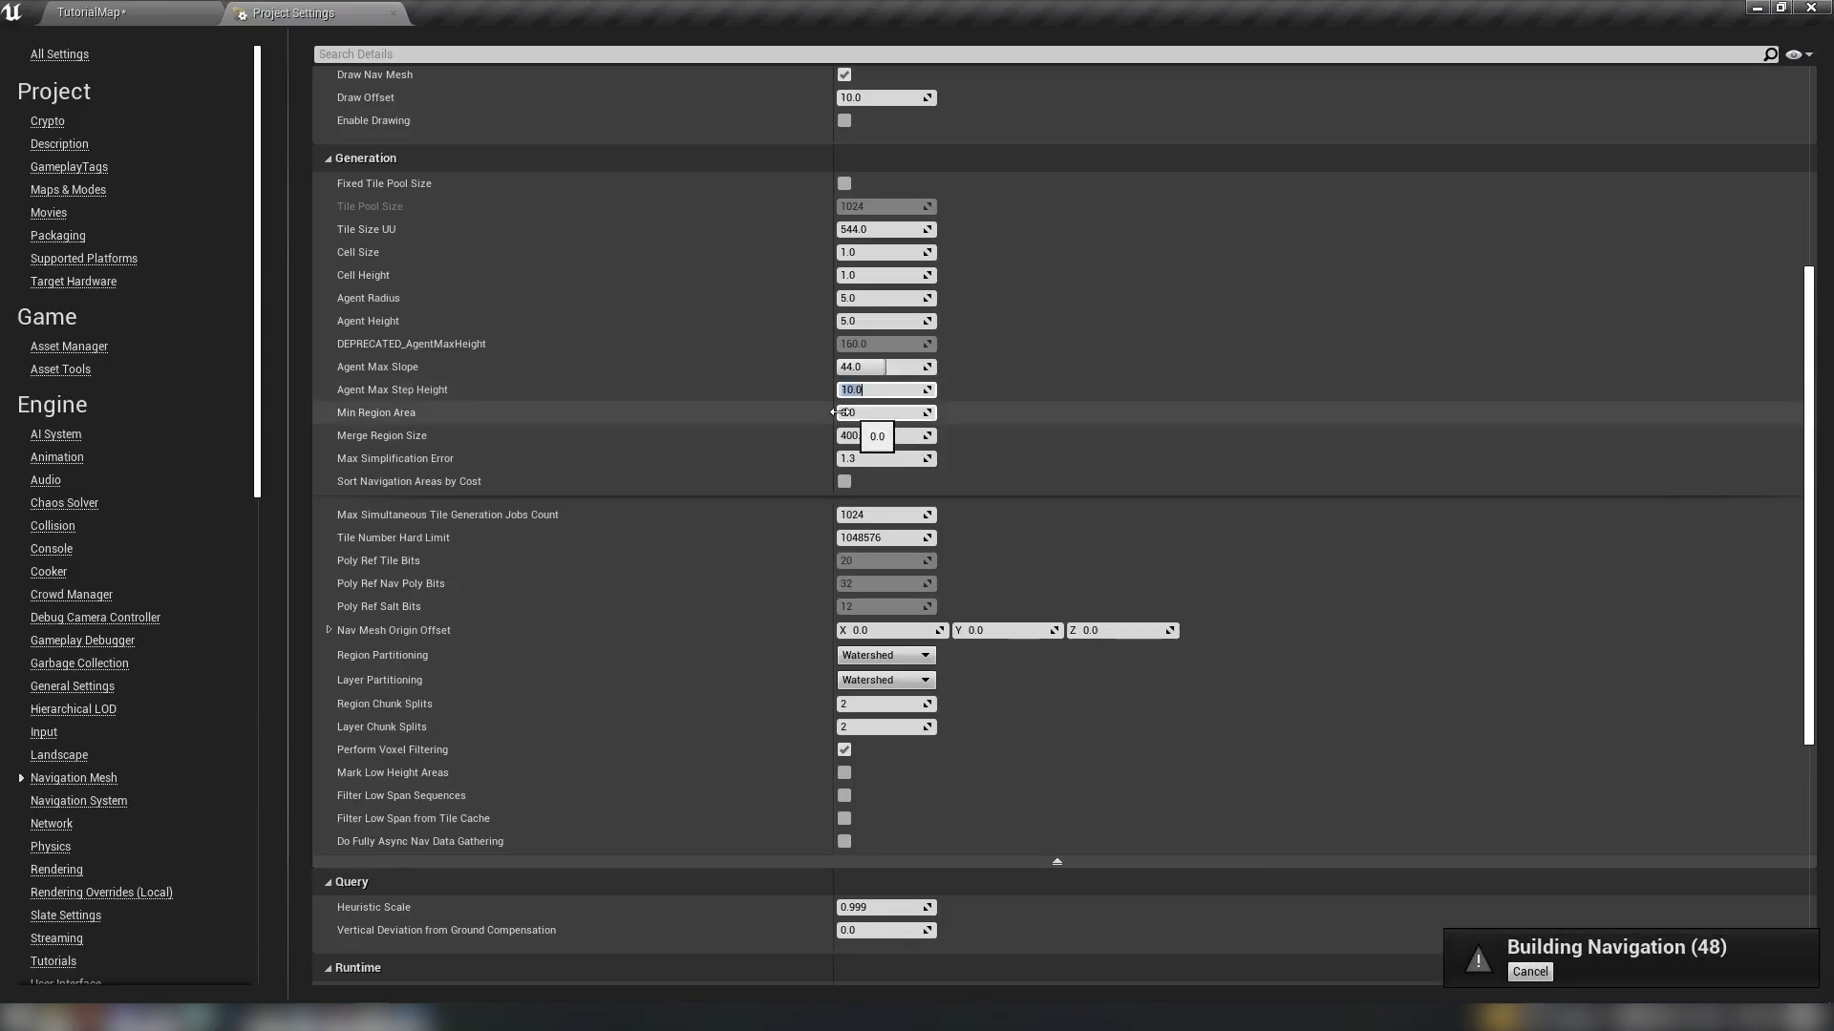
mouse_move(427, 434)
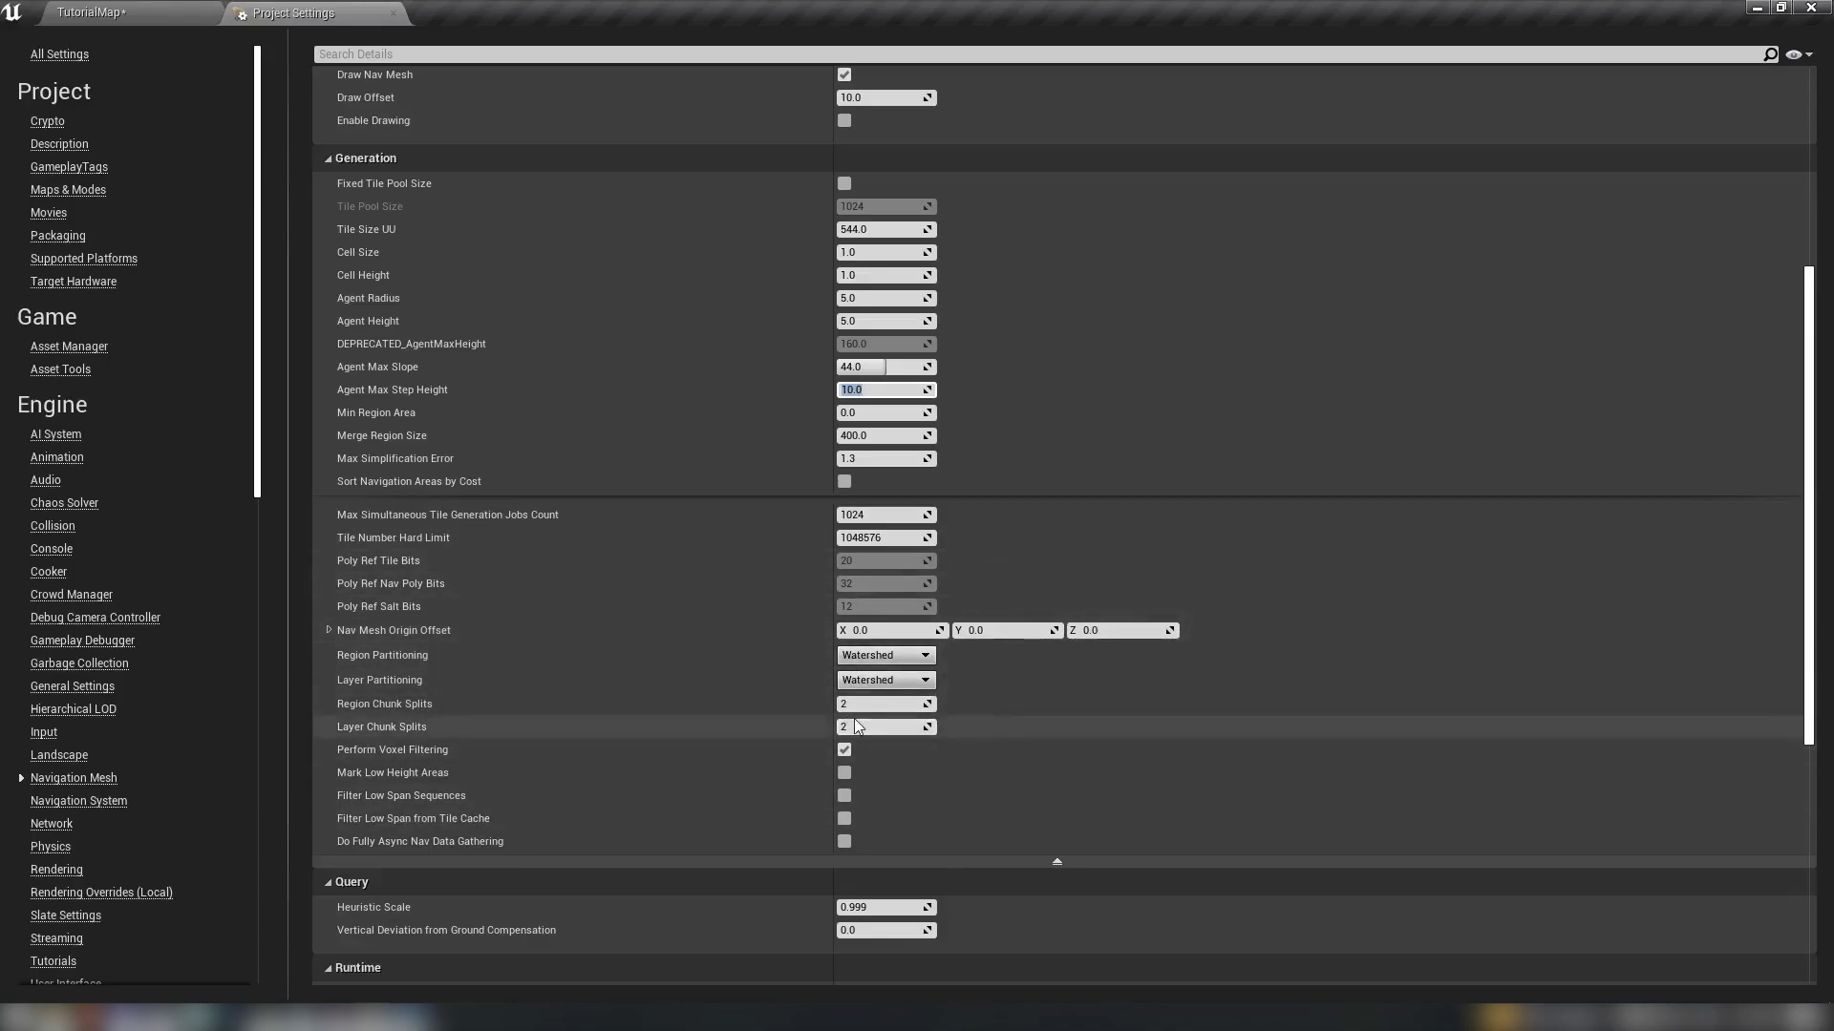
click(869, 434)
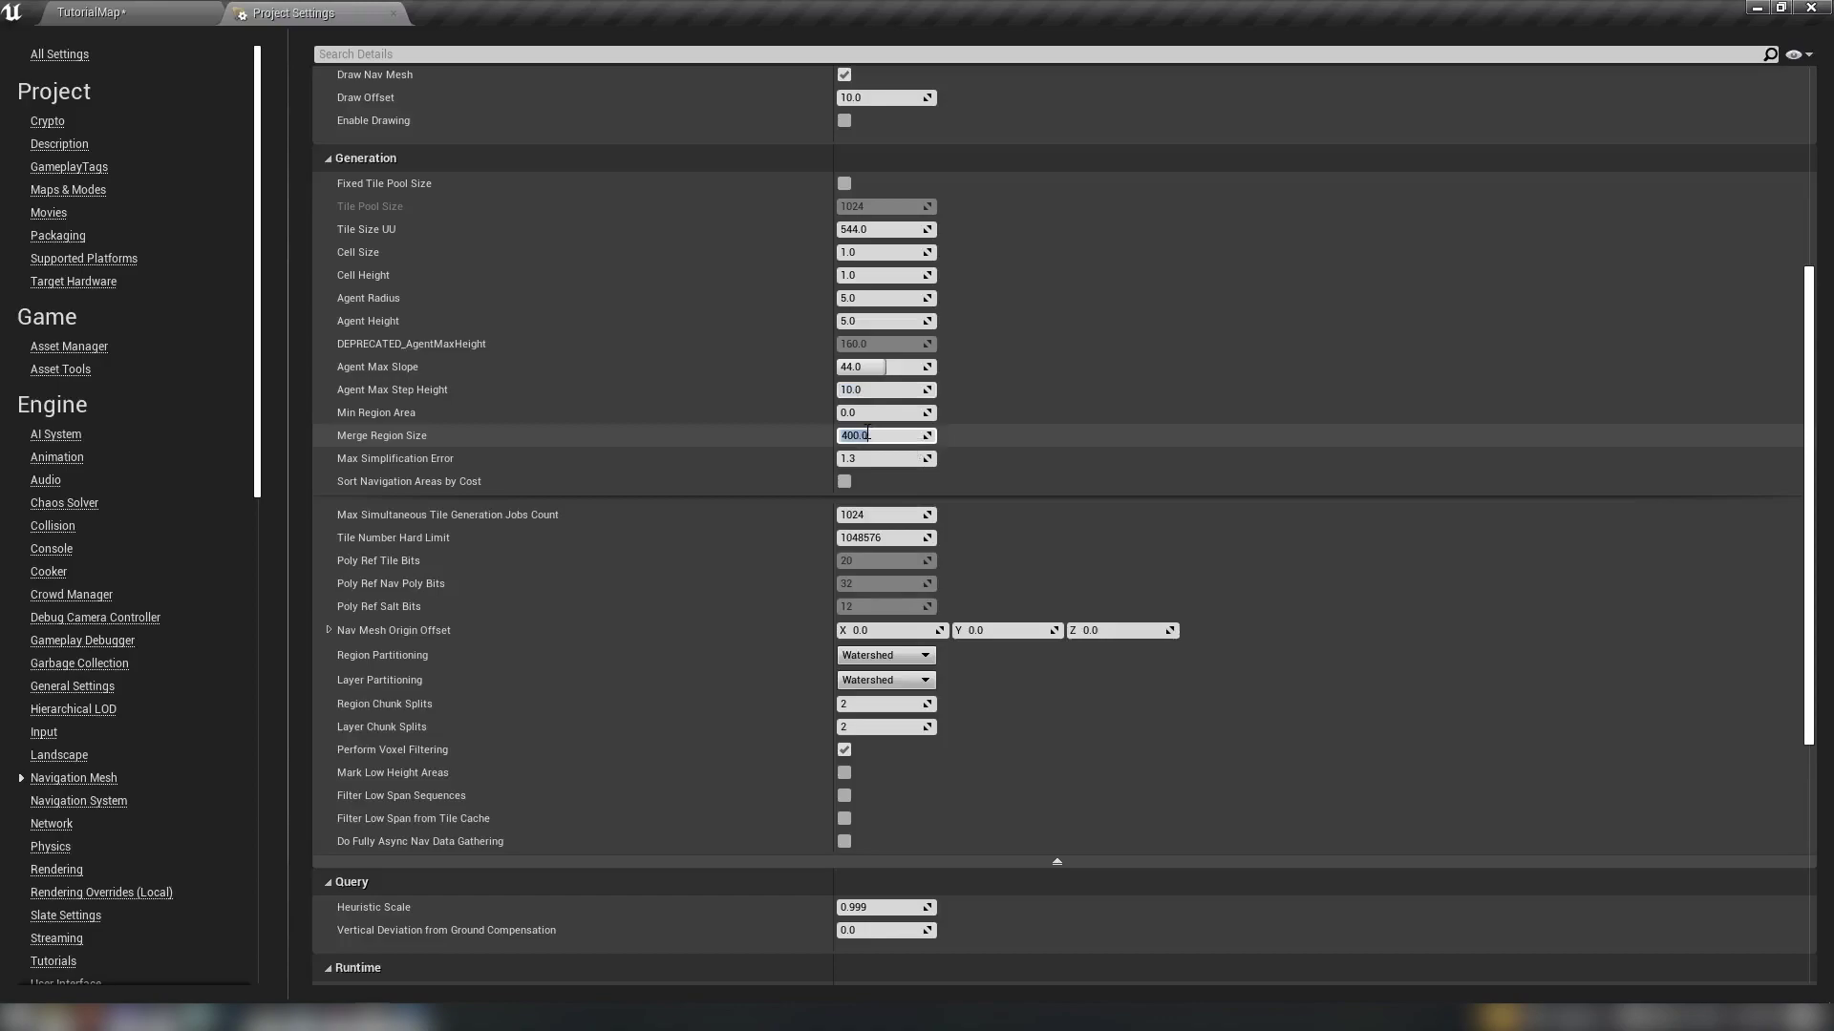
text(100)
key(Return)
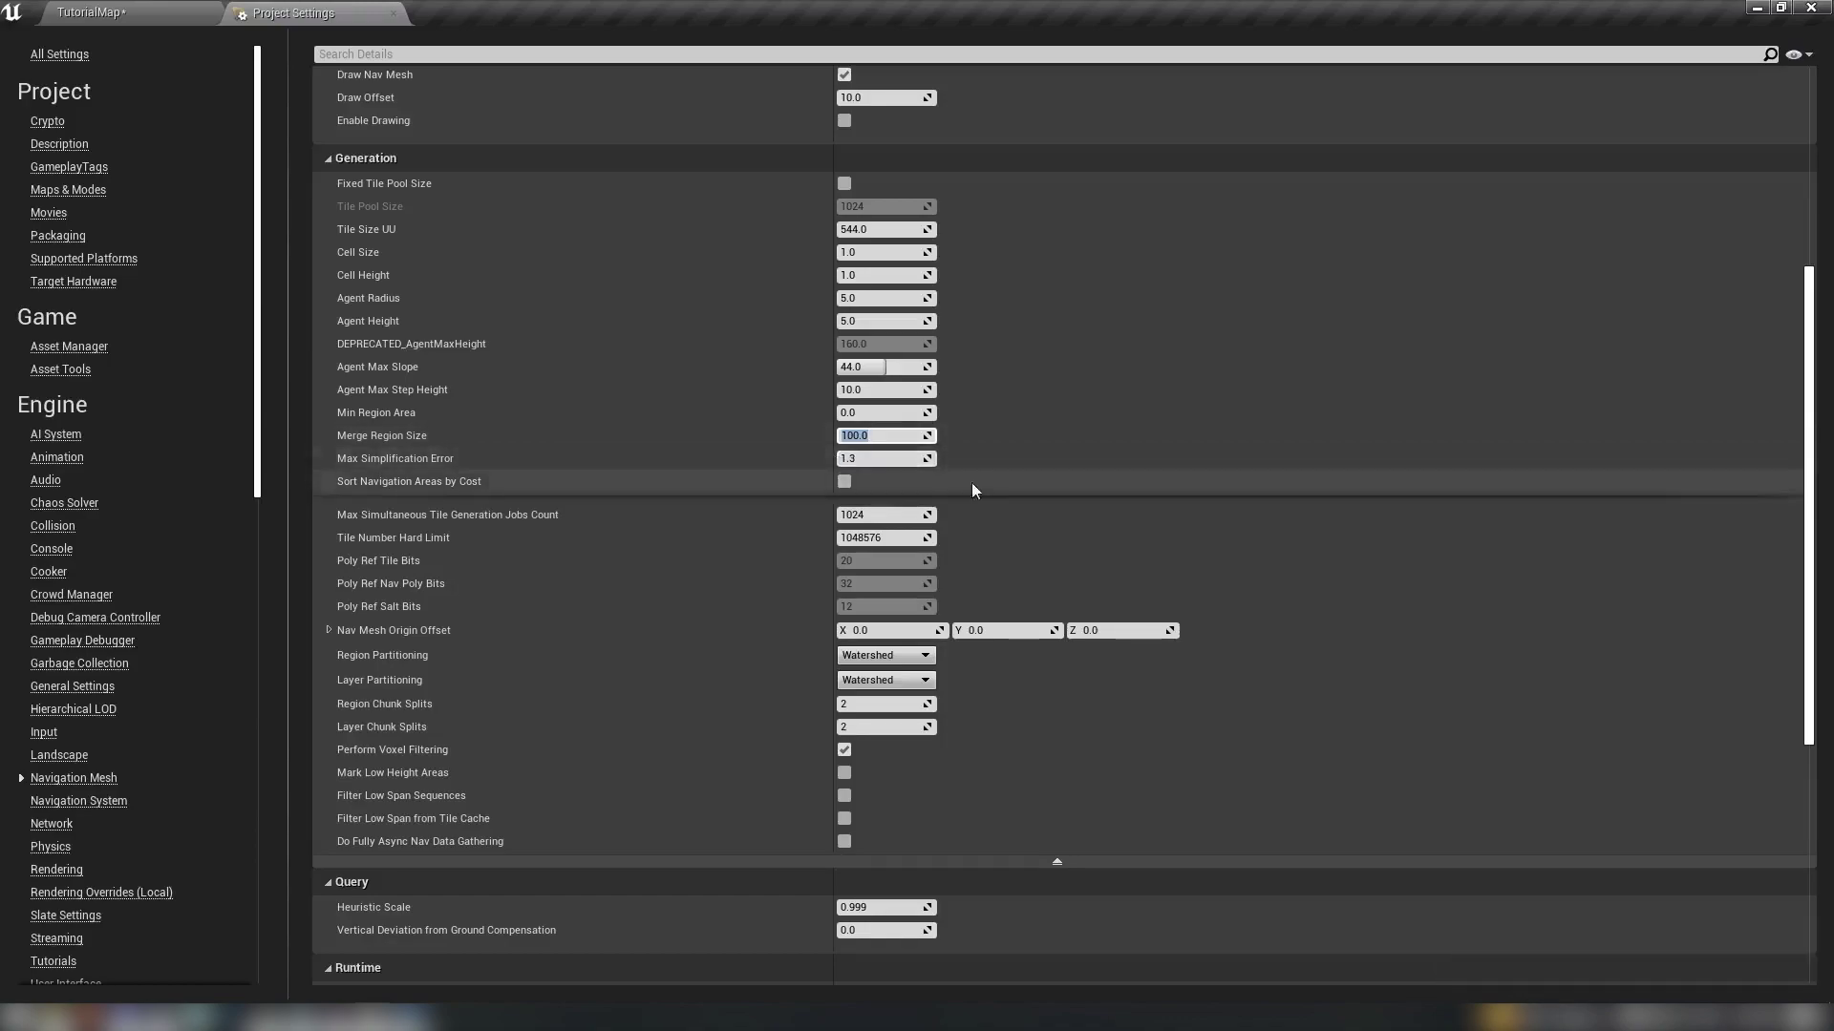
Look over the remaining generation settings and open the engine's Navigation System settings.
scroll(1299, 678, down, 3)
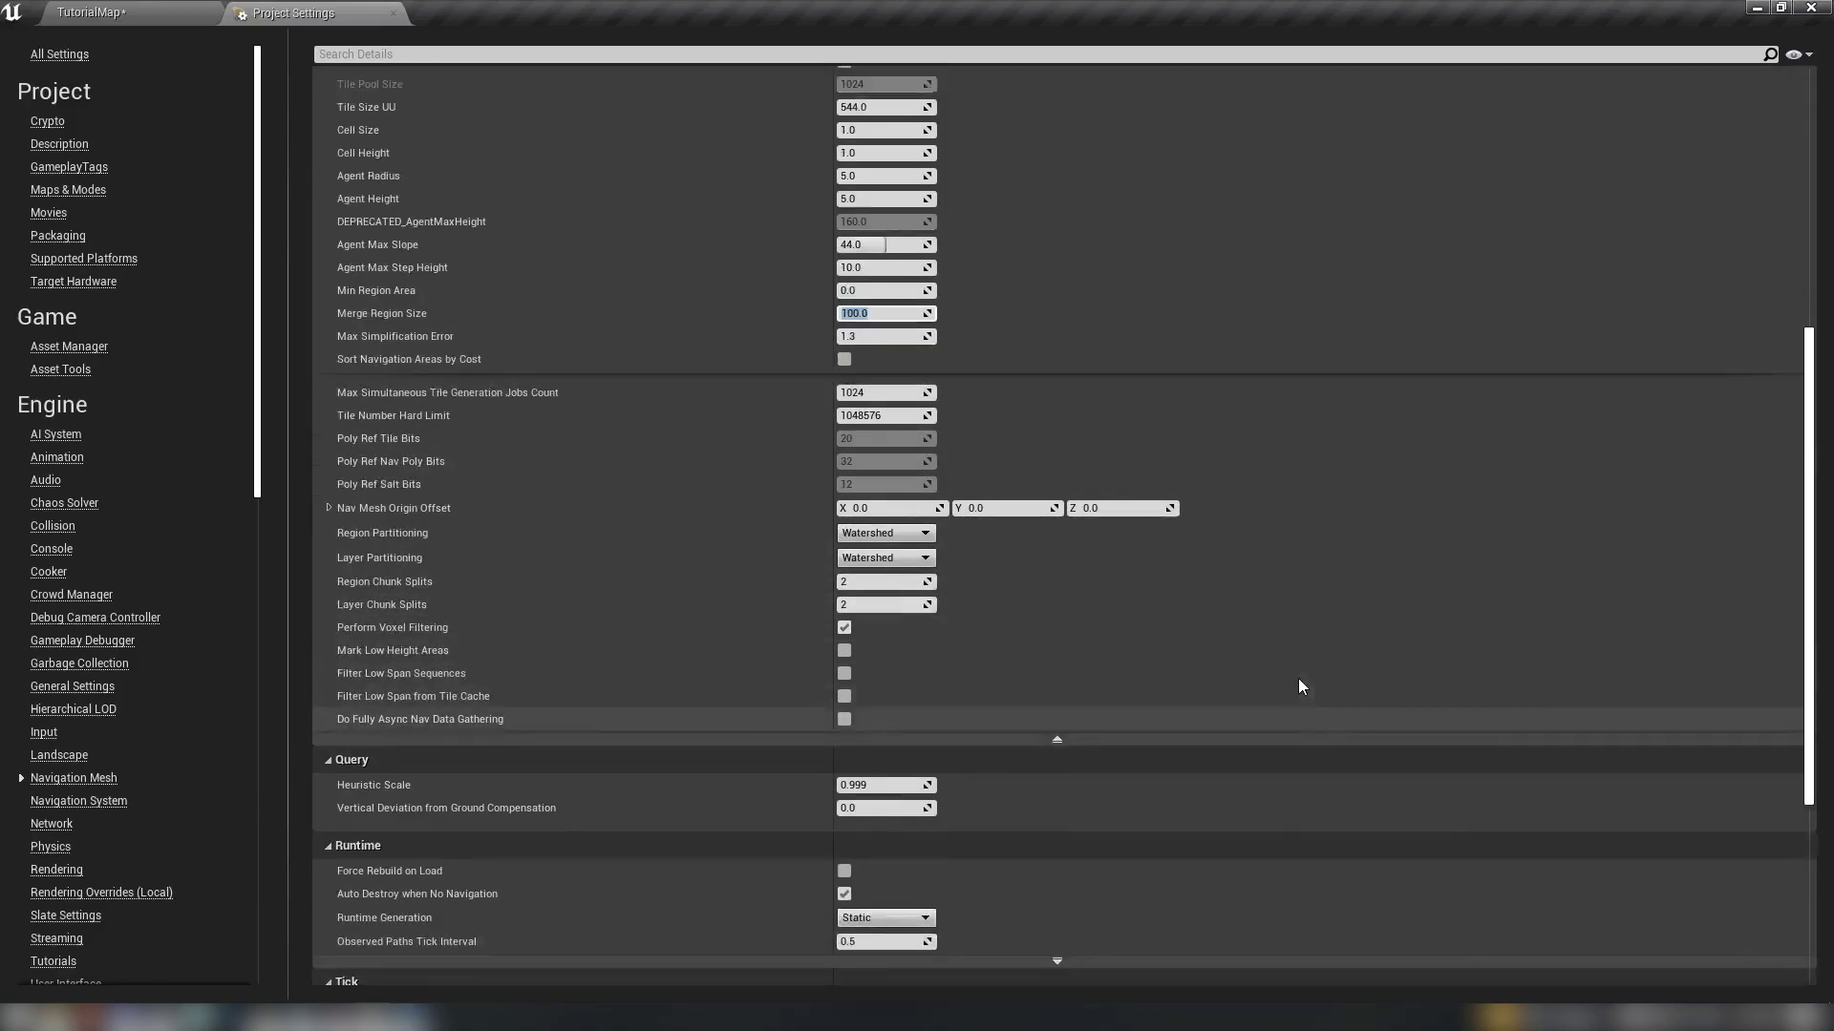
scroll(1299, 680, up, 4)
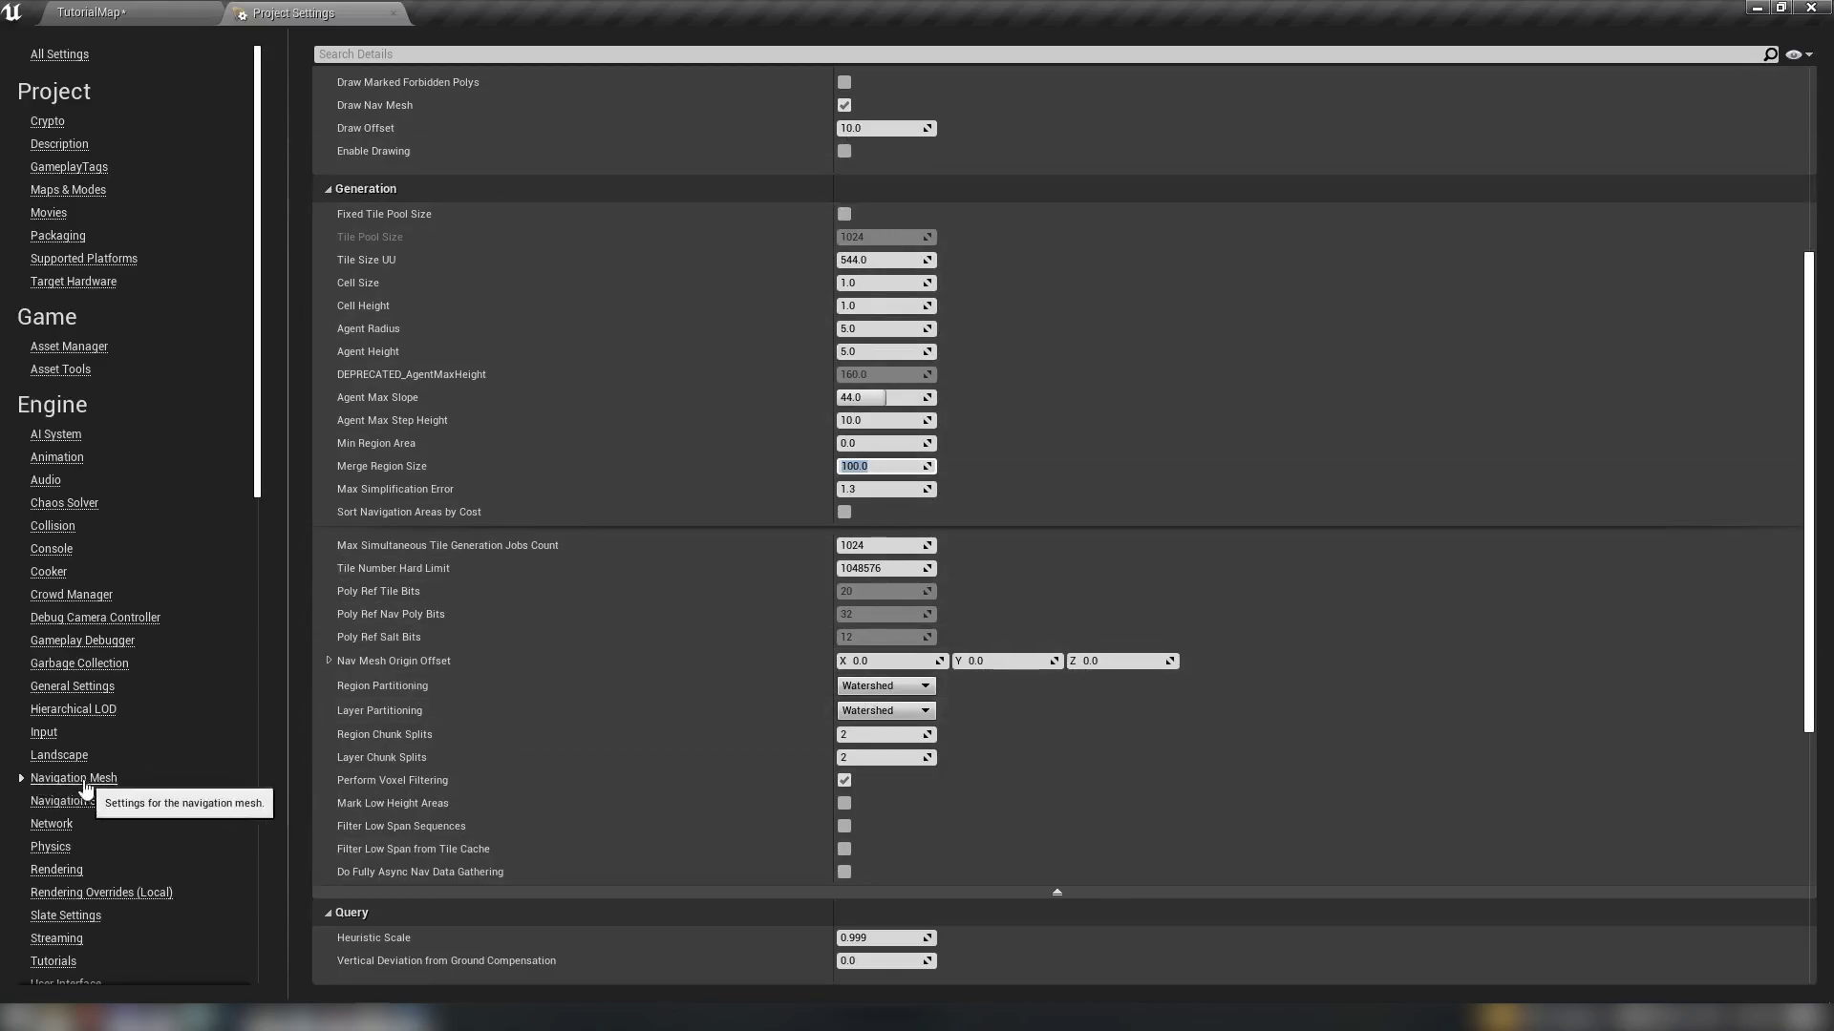
click(38, 800)
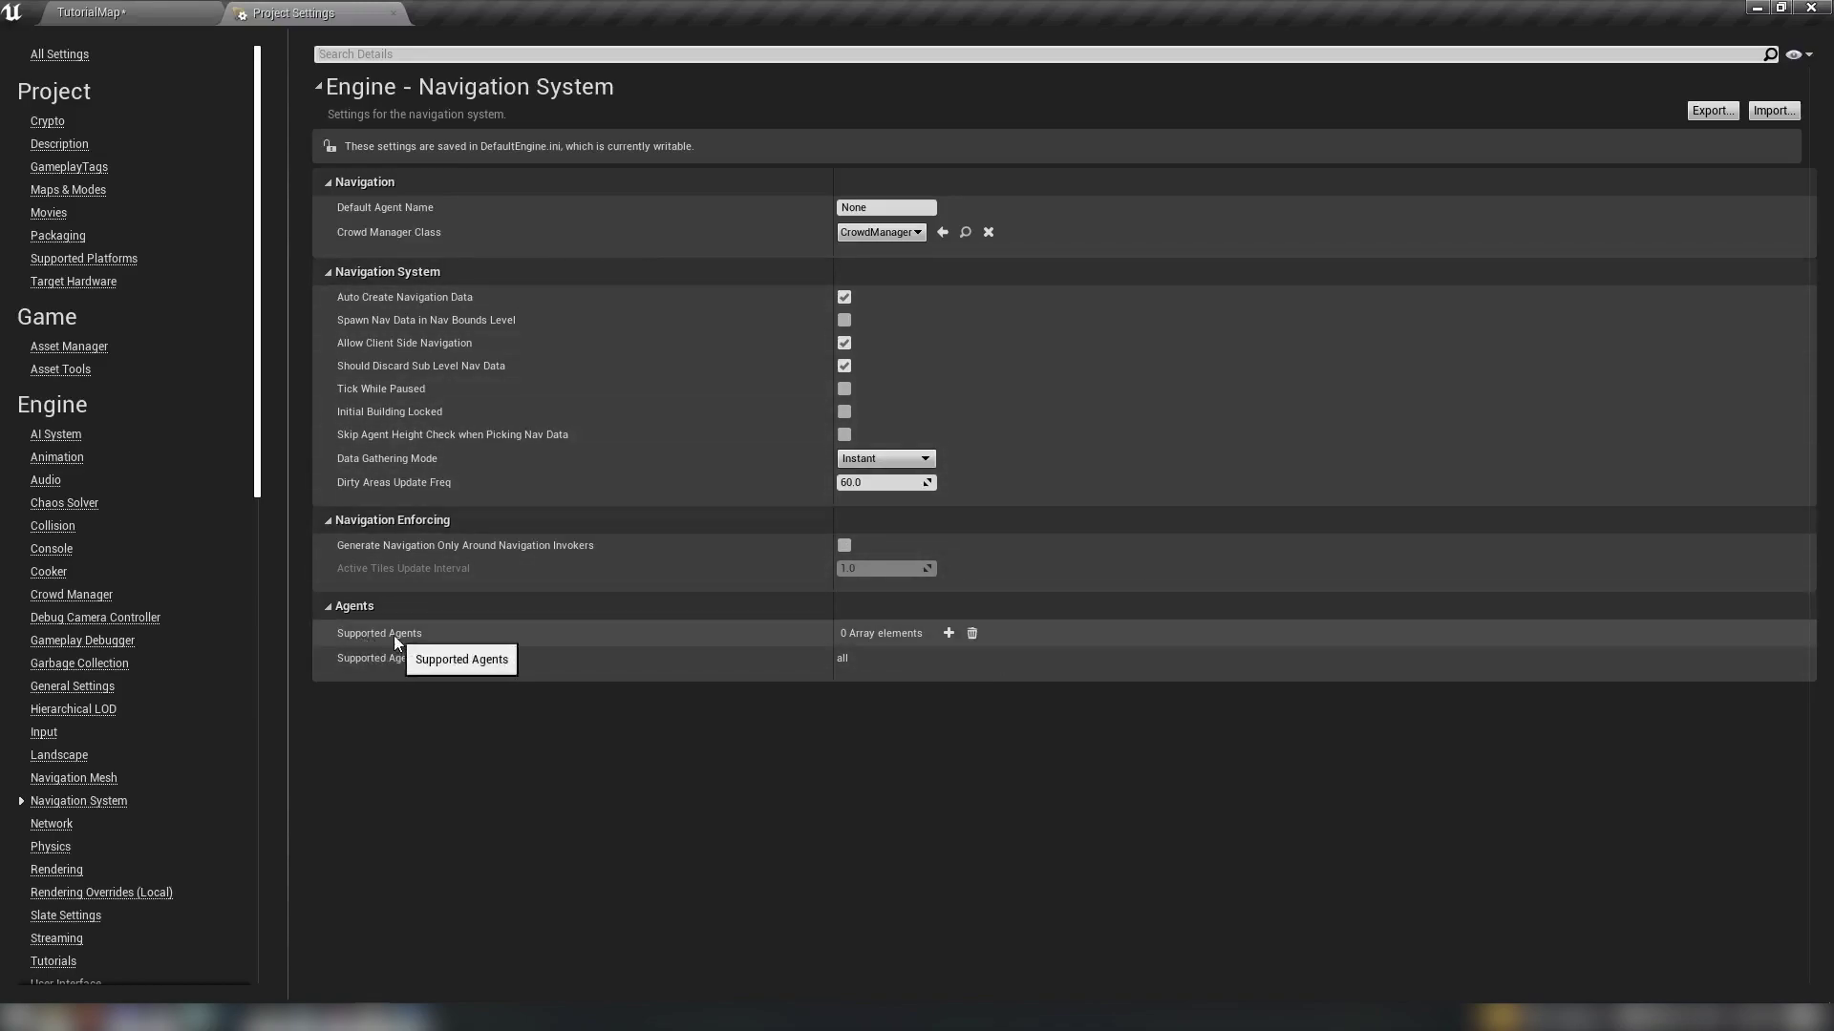
Add one entry to Supported Agents, expand its settings and check the Nav Data Class options.
click(948, 635)
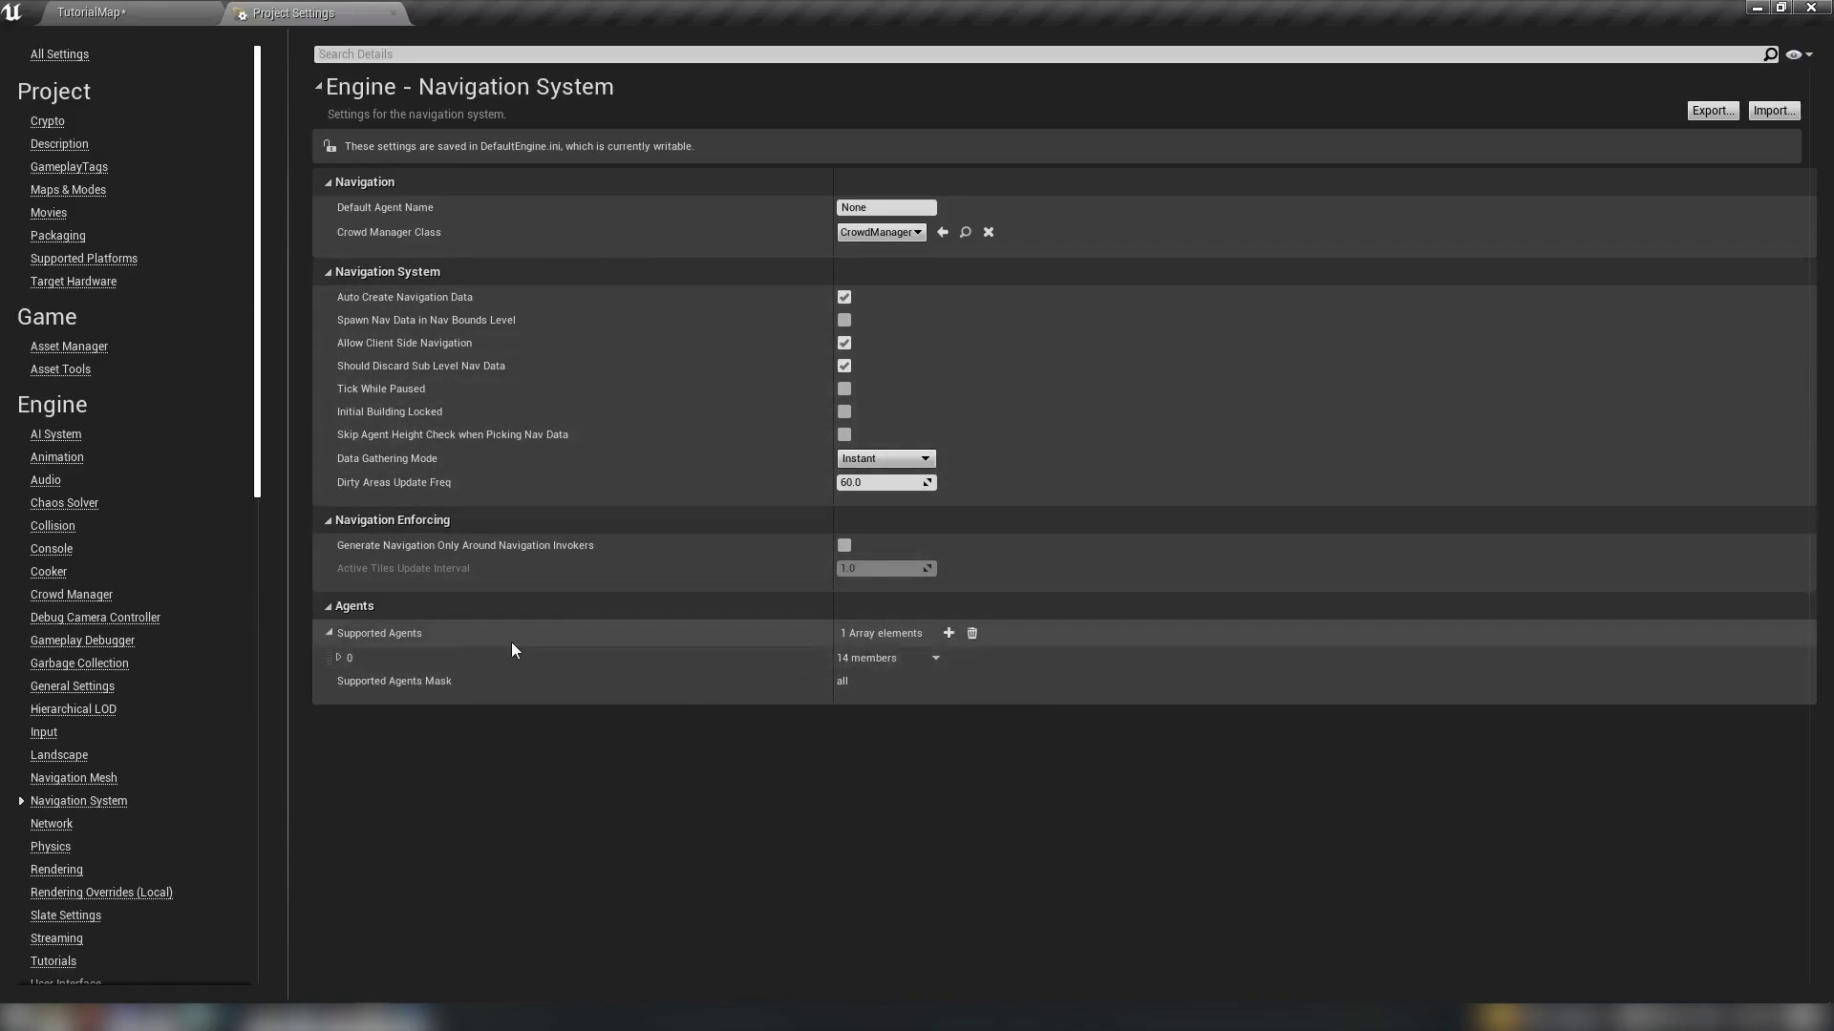
click(339, 659)
scroll(688, 753, down, 3)
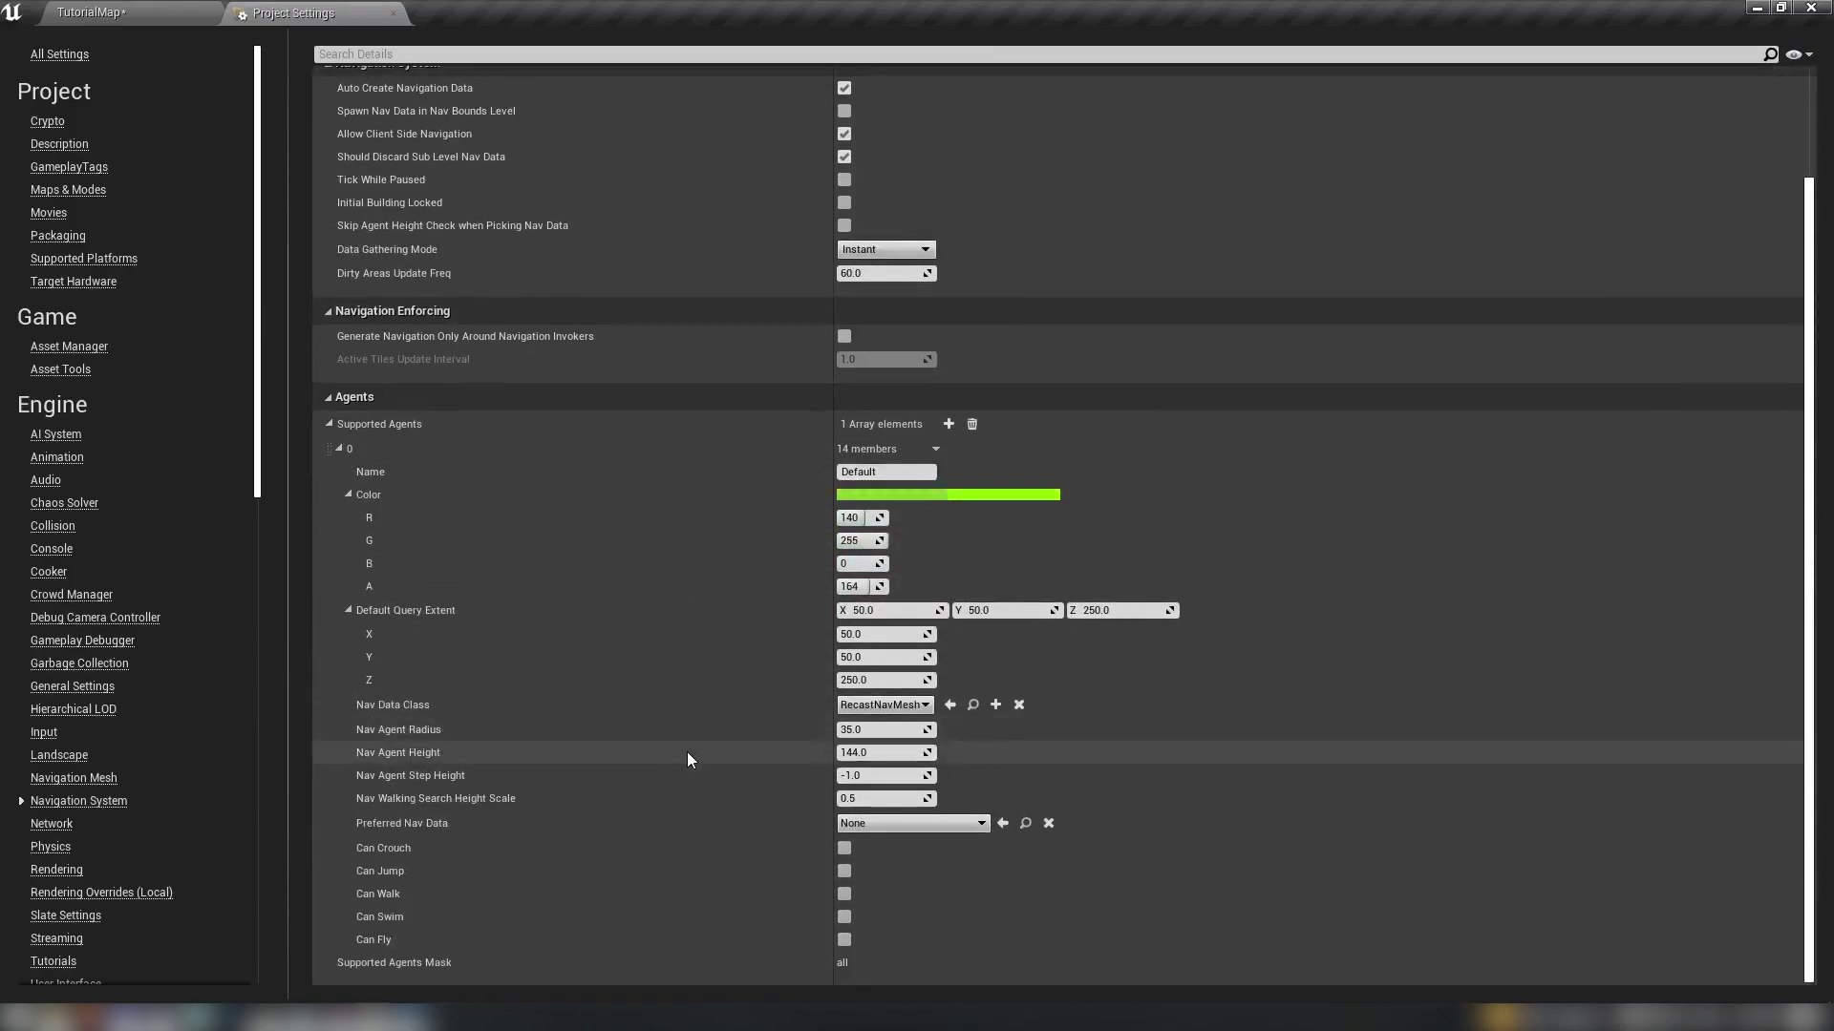
scroll(686, 753, up, 2)
scroll(686, 753, down, 2)
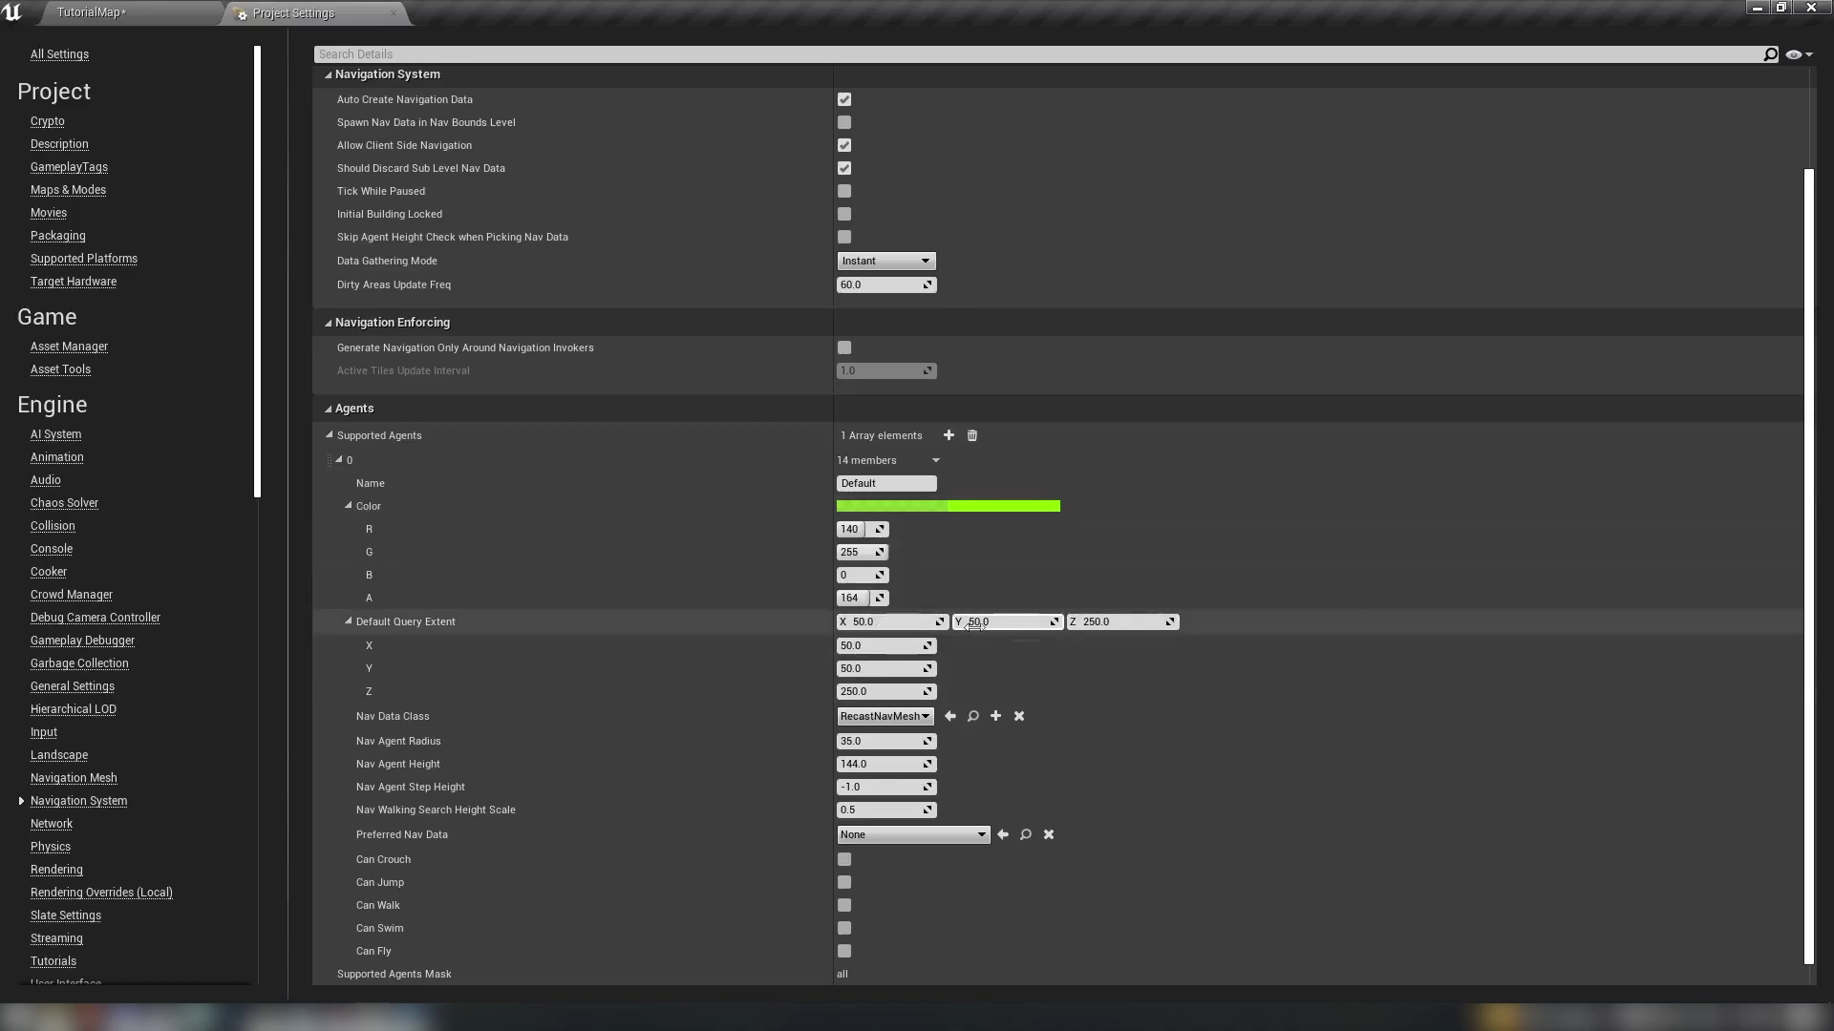
click(924, 721)
click(919, 716)
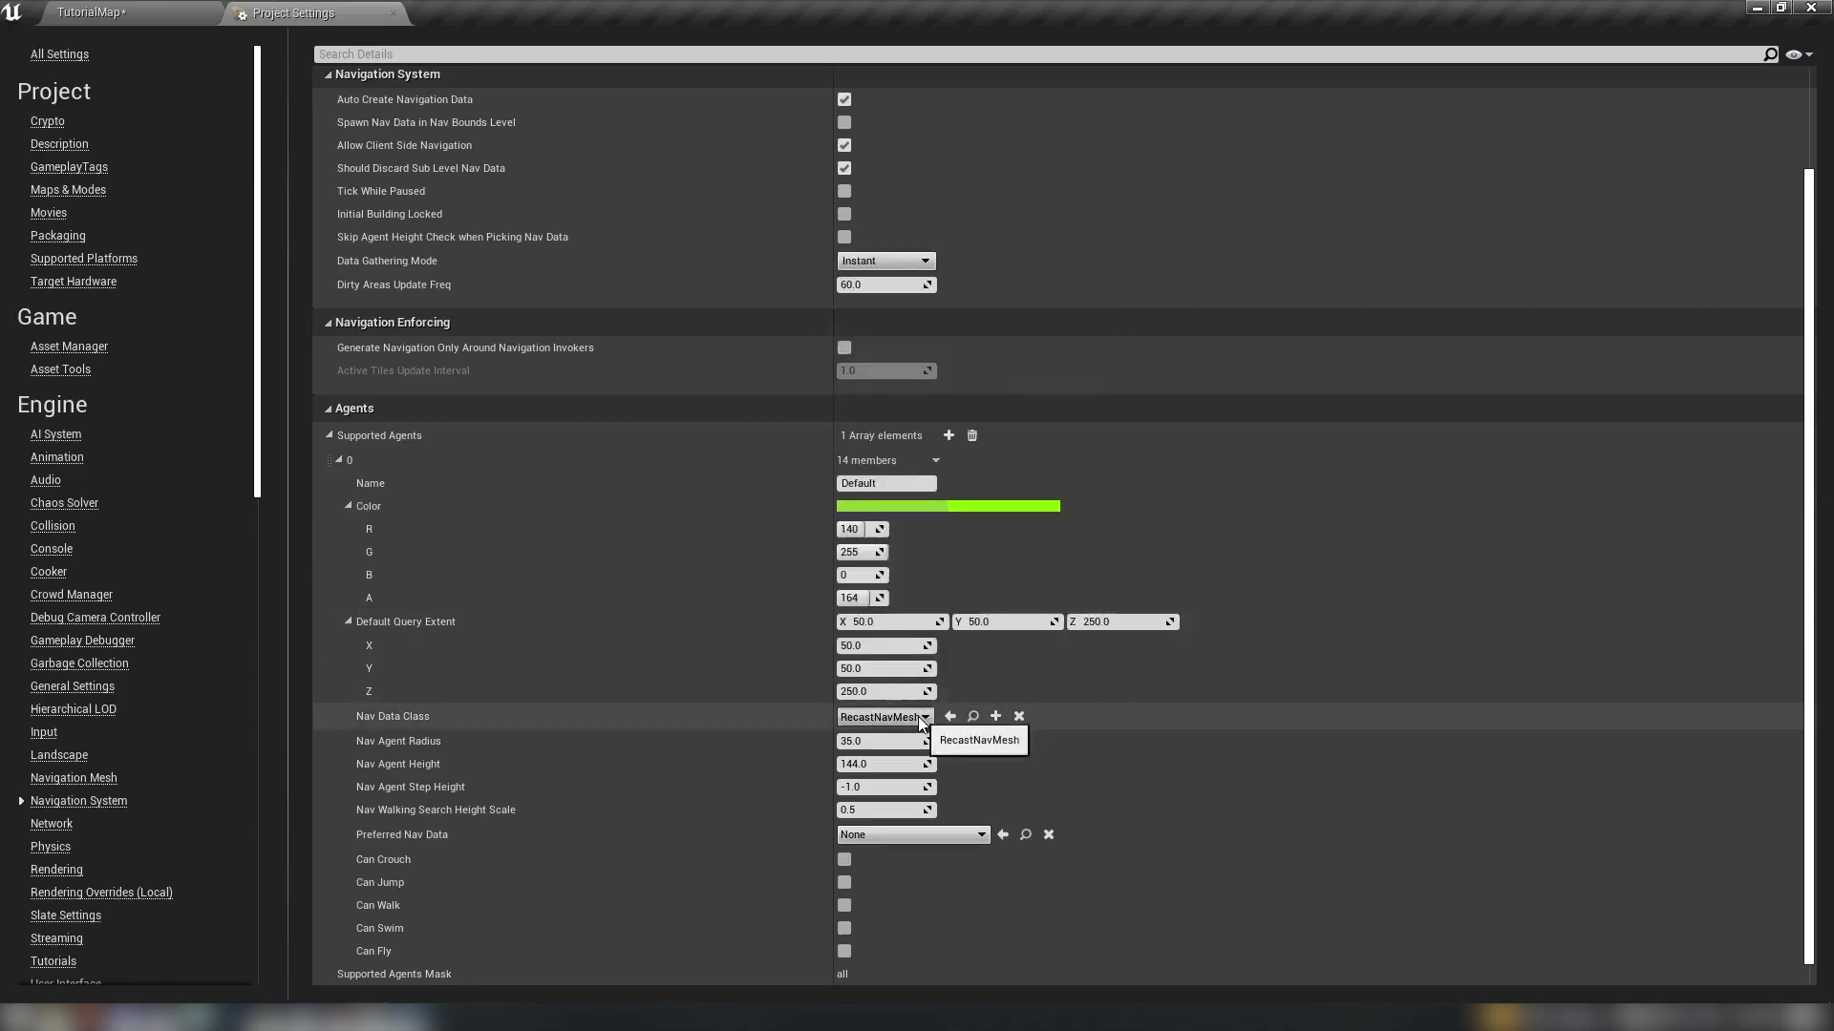
Switch to the level and select the RecastNavMesh and NavMeshBoundsVolume actors in turn to compare them.
click(173, 11)
click(1490, 84)
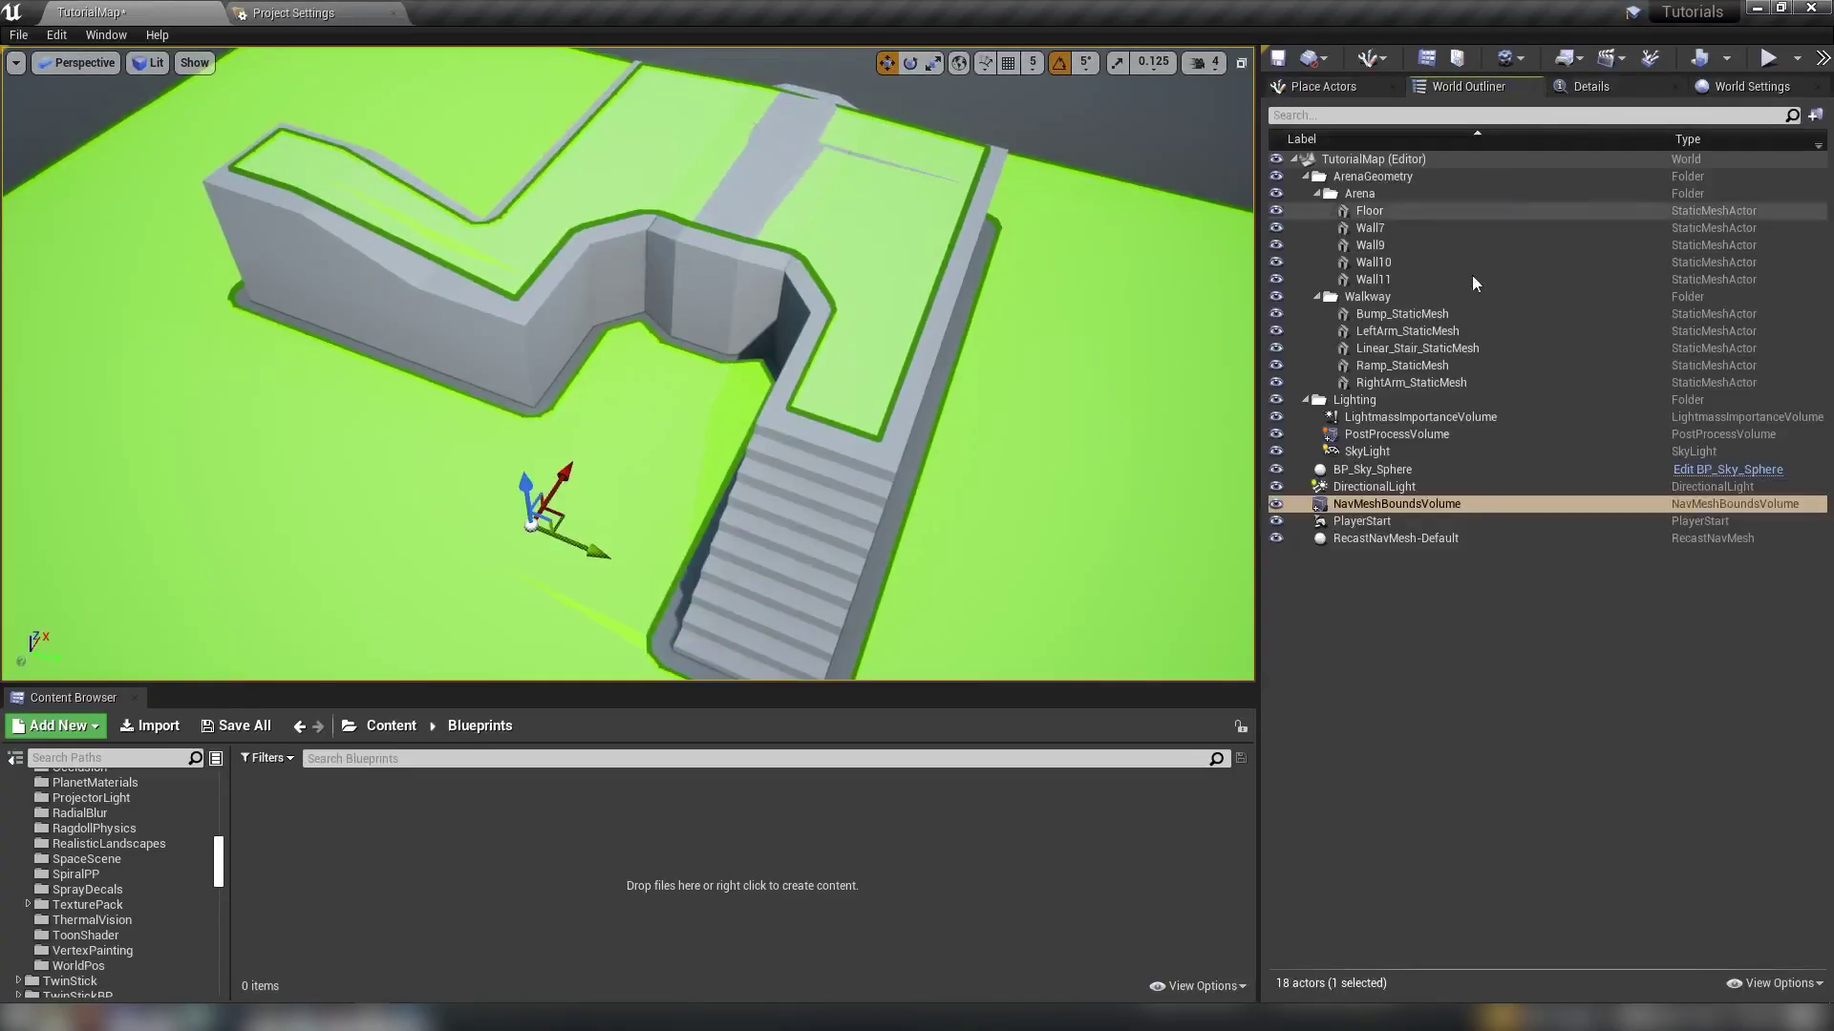
click(1379, 540)
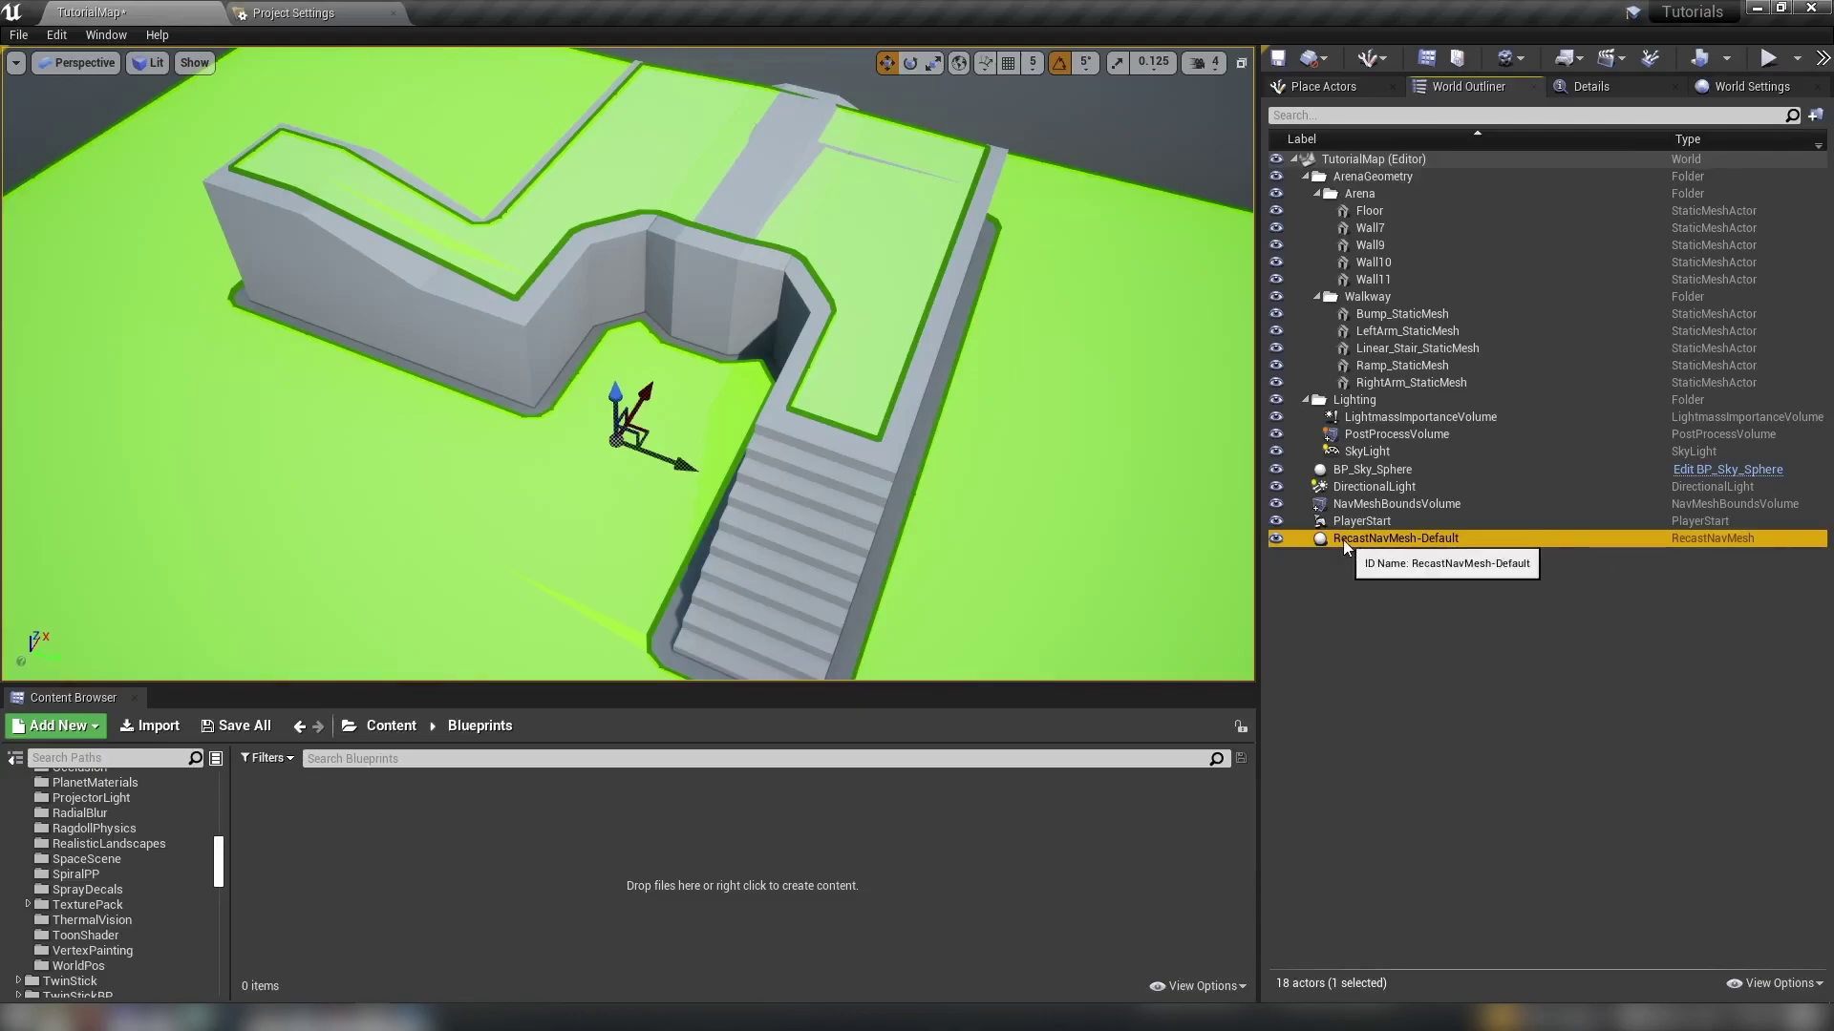
click(1391, 504)
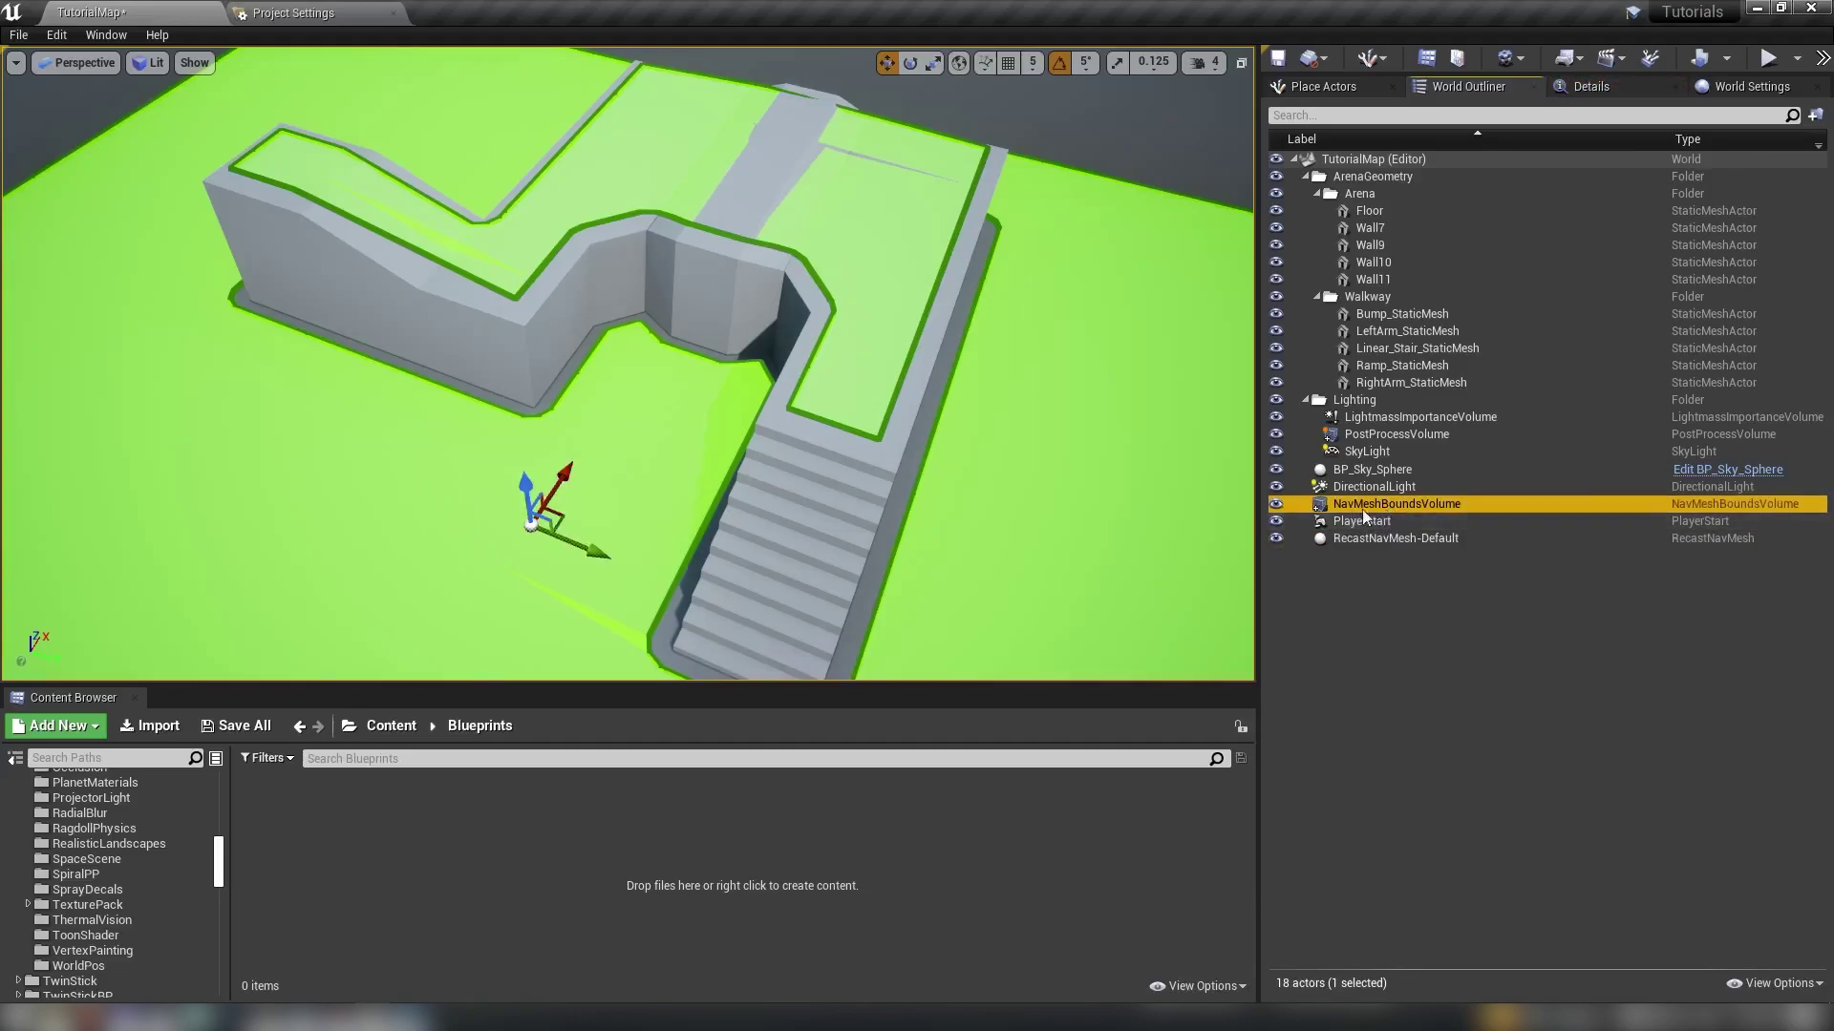
click(1390, 539)
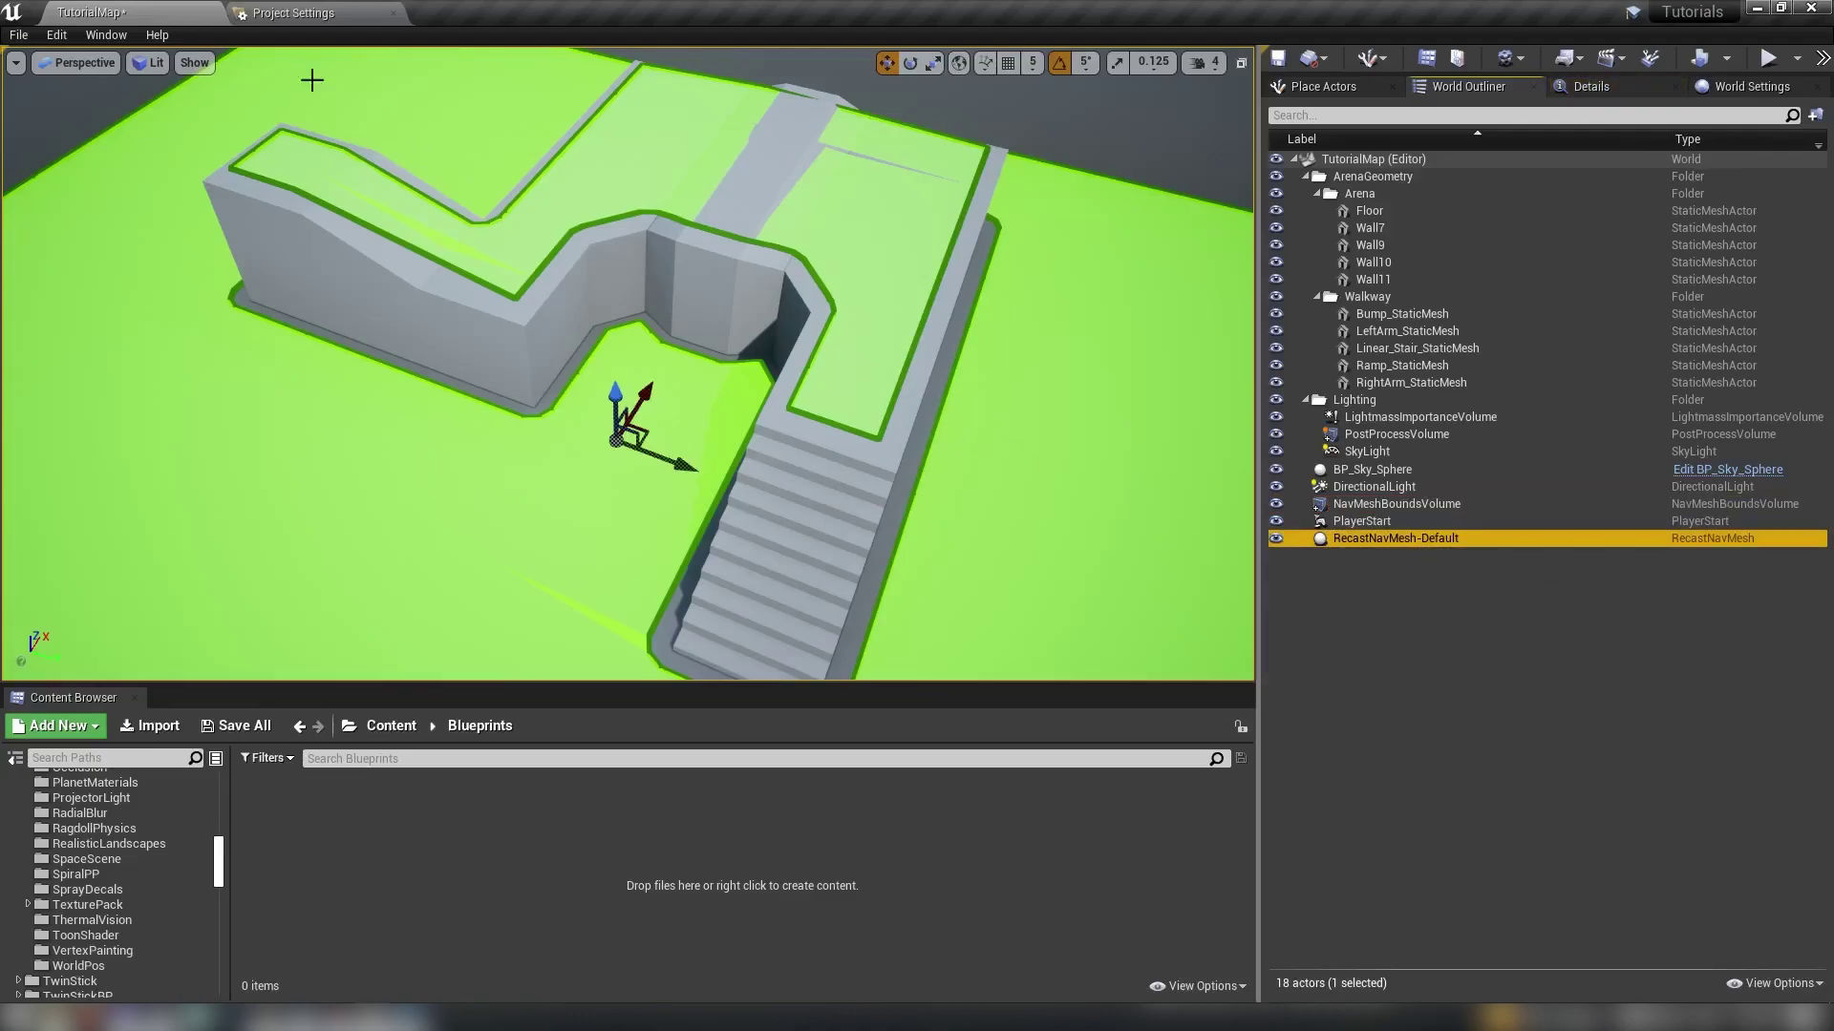
In the project settings, set the supported agent's Nav Agent Radius to 3, Nav Agent Height to 4 and Nav Agent Step Height to 4.
click(293, 12)
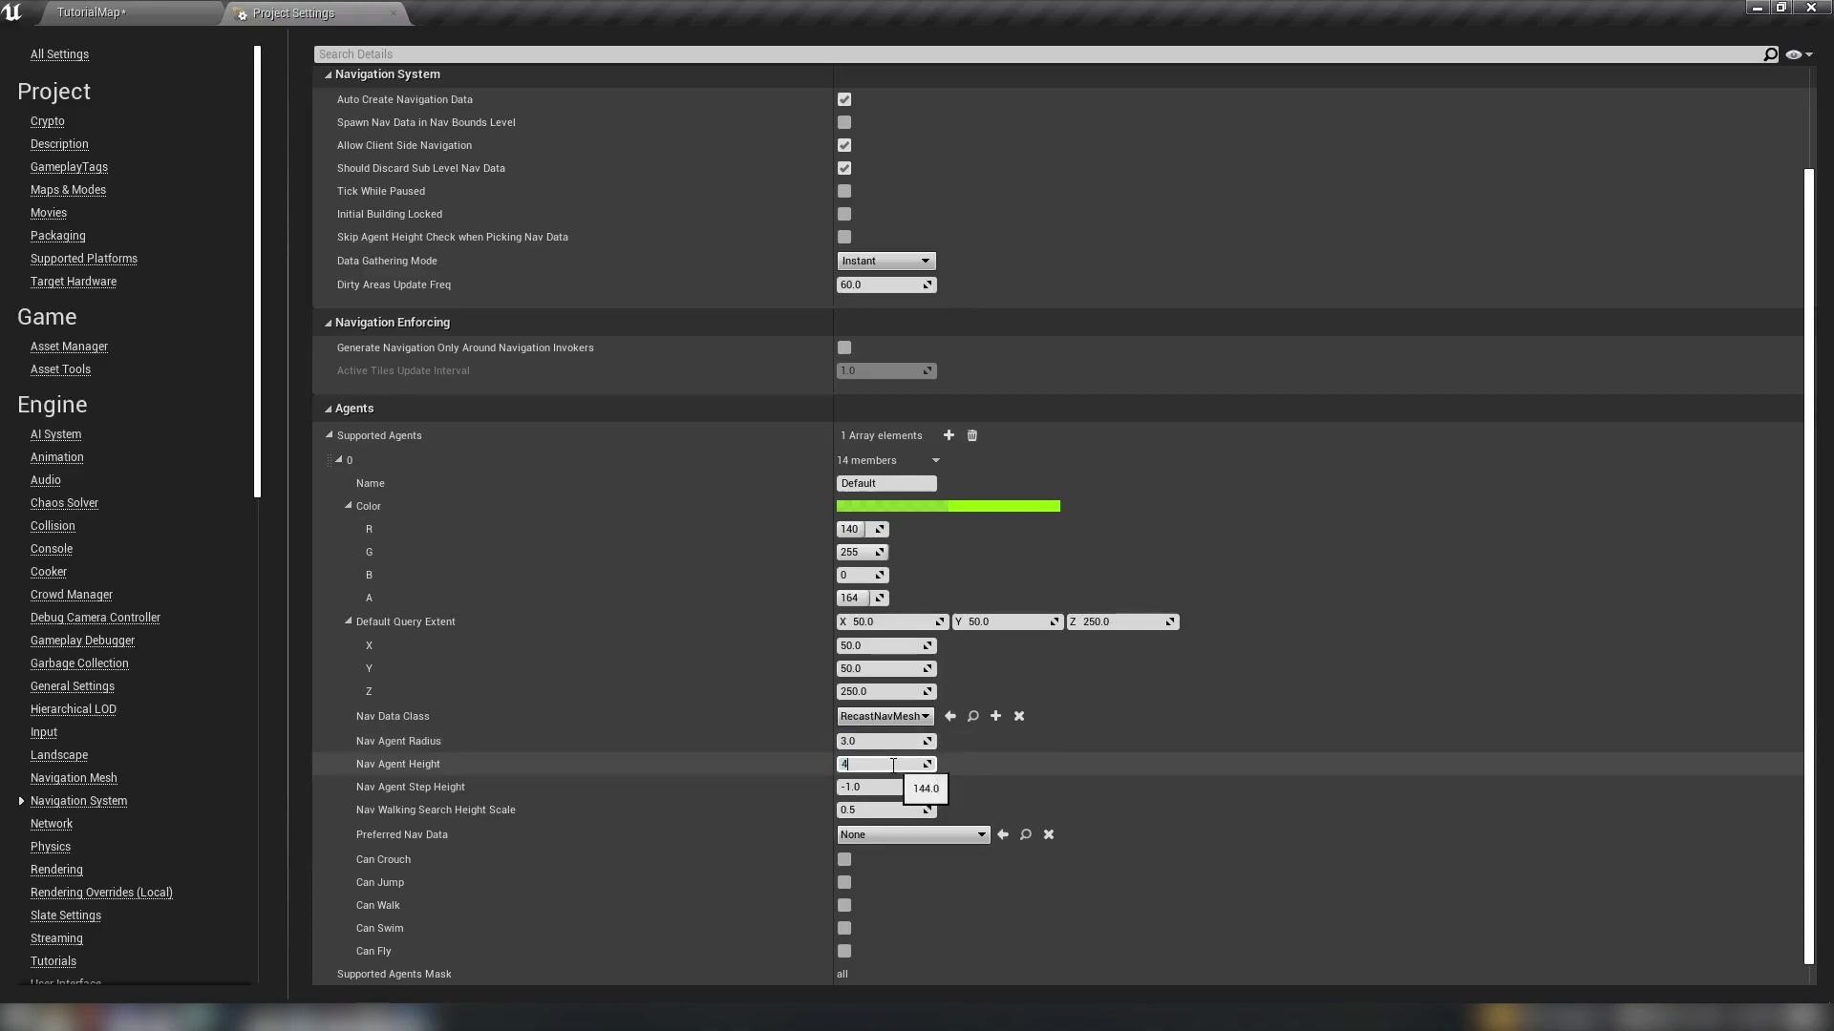
click(855, 787)
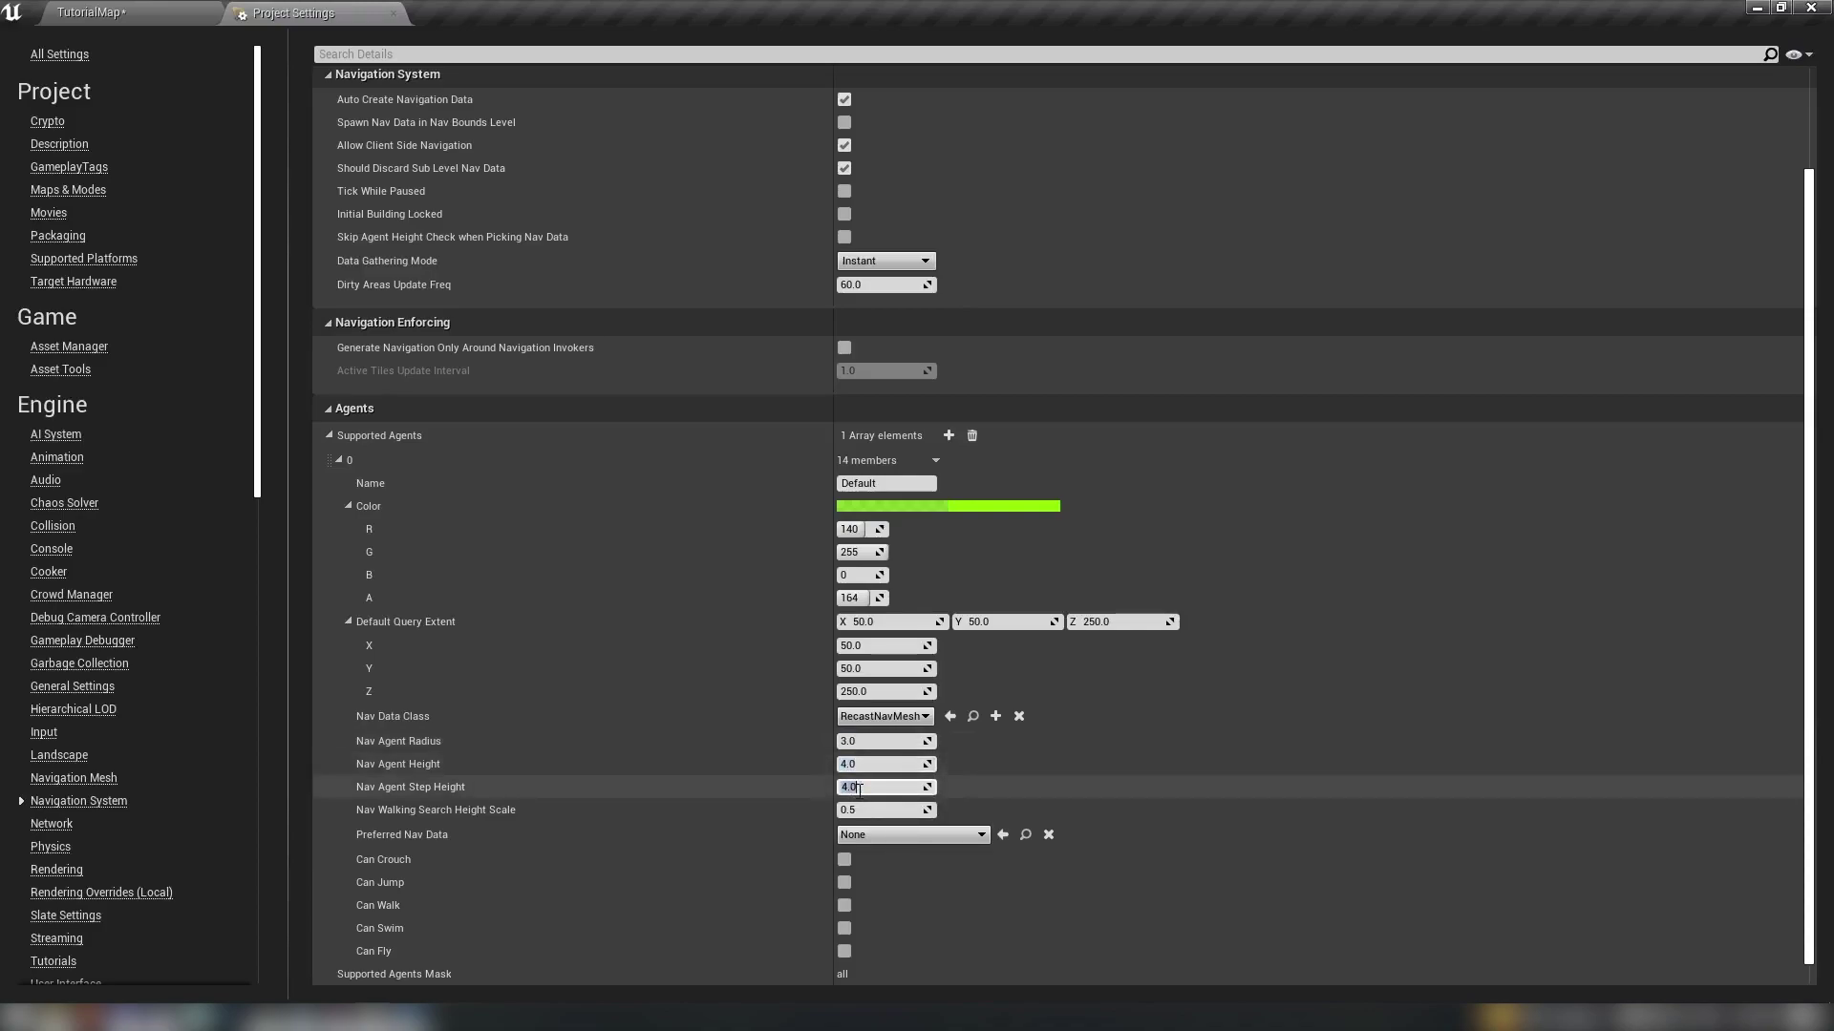
Set the agent's Preferred Nav Data to RecastNavMesh, enable Can Walk, and close the project settings.
click(894, 836)
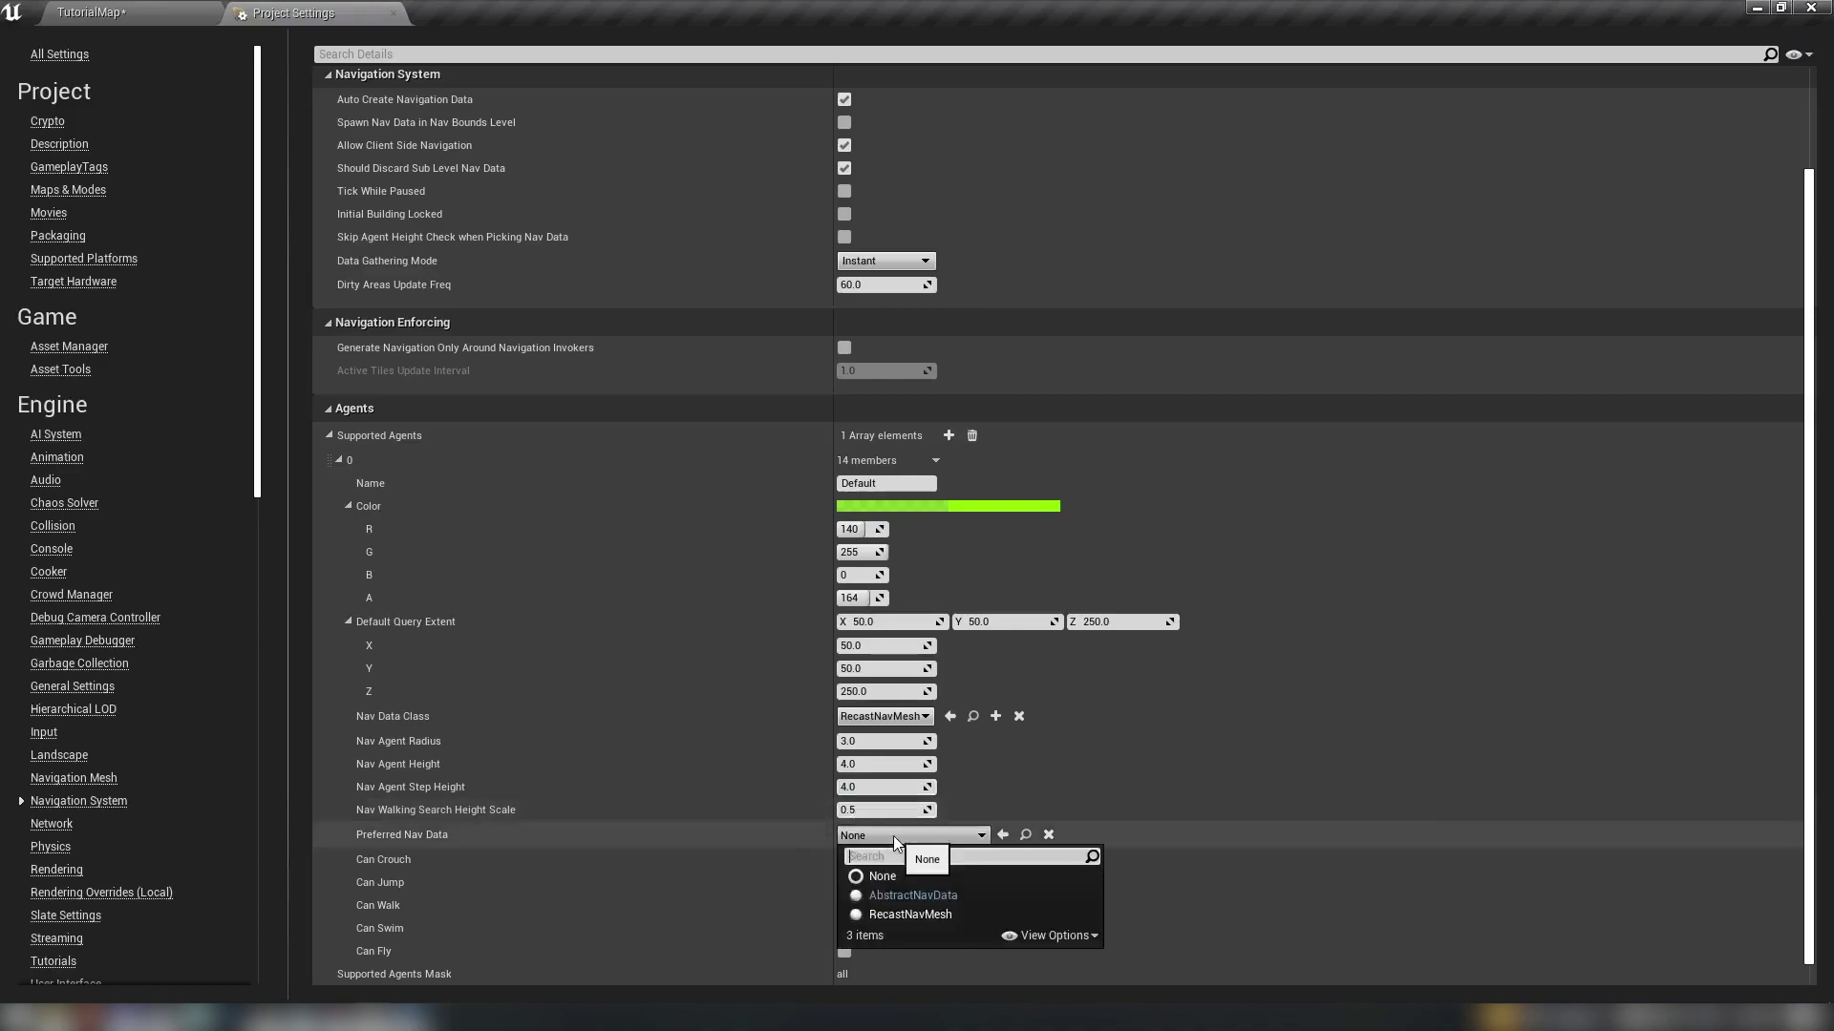
click(897, 915)
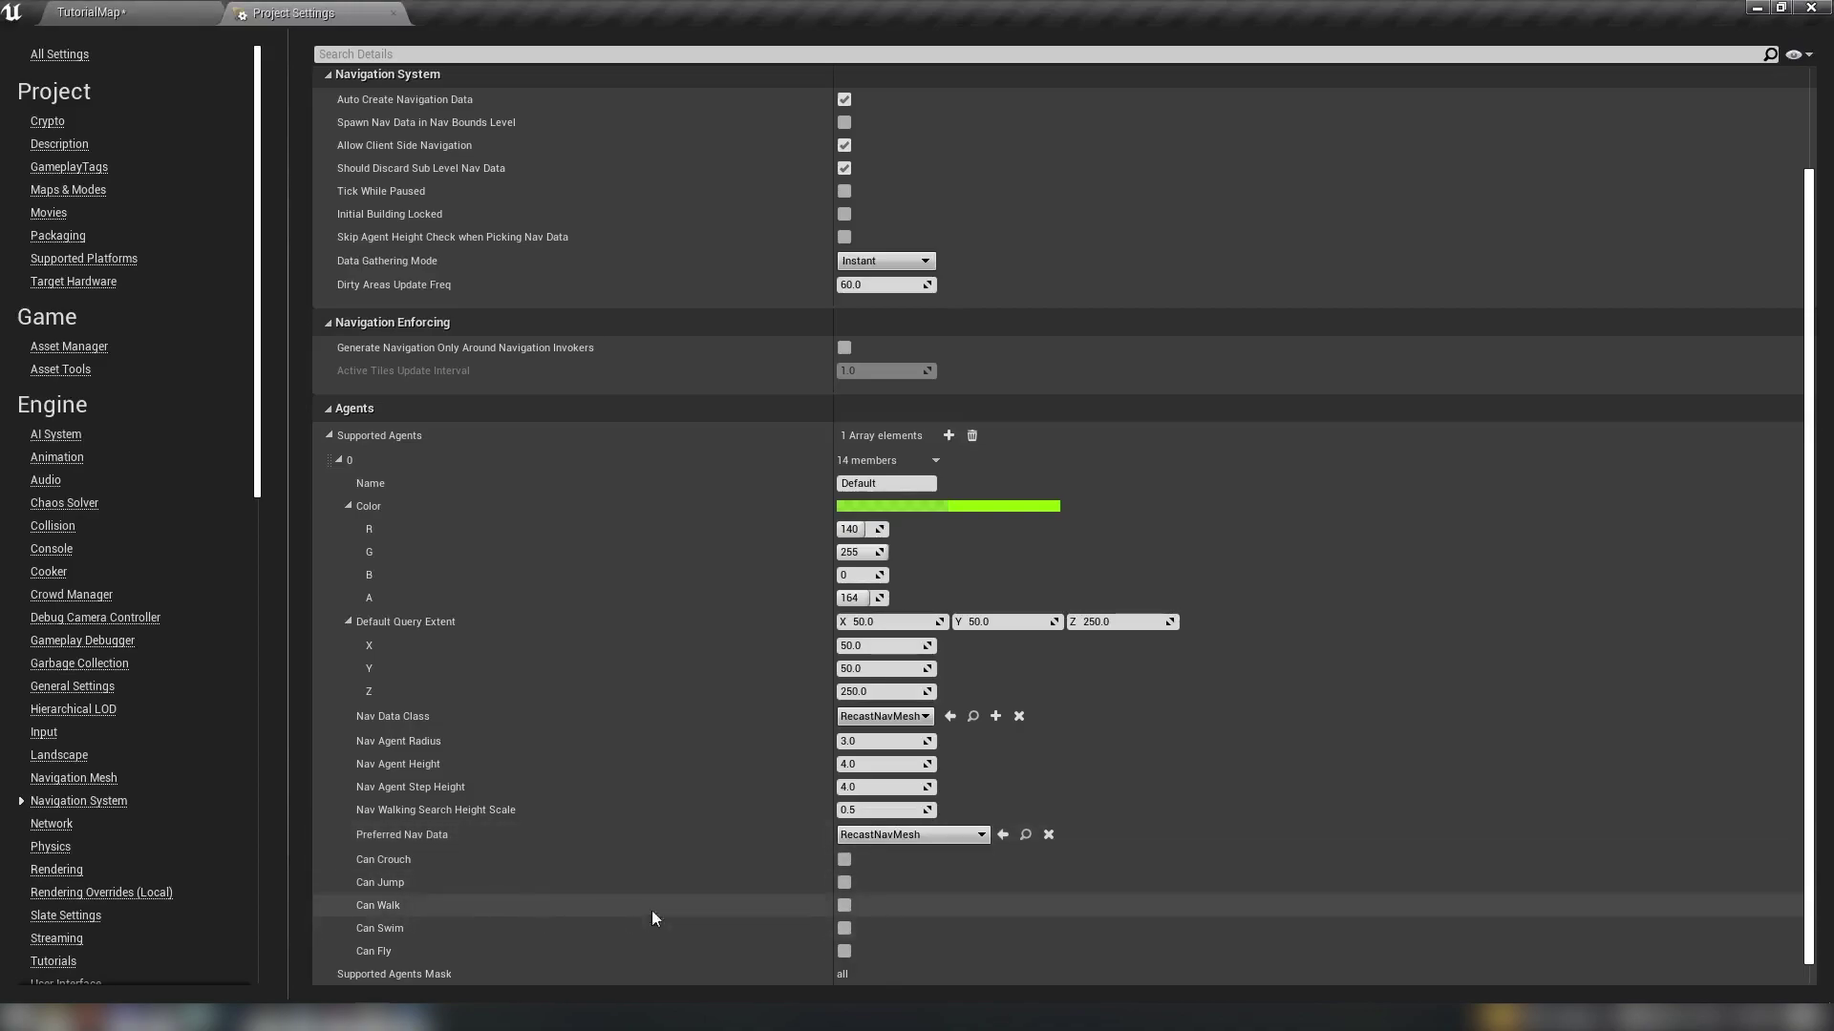
scroll(531, 810, down, 1)
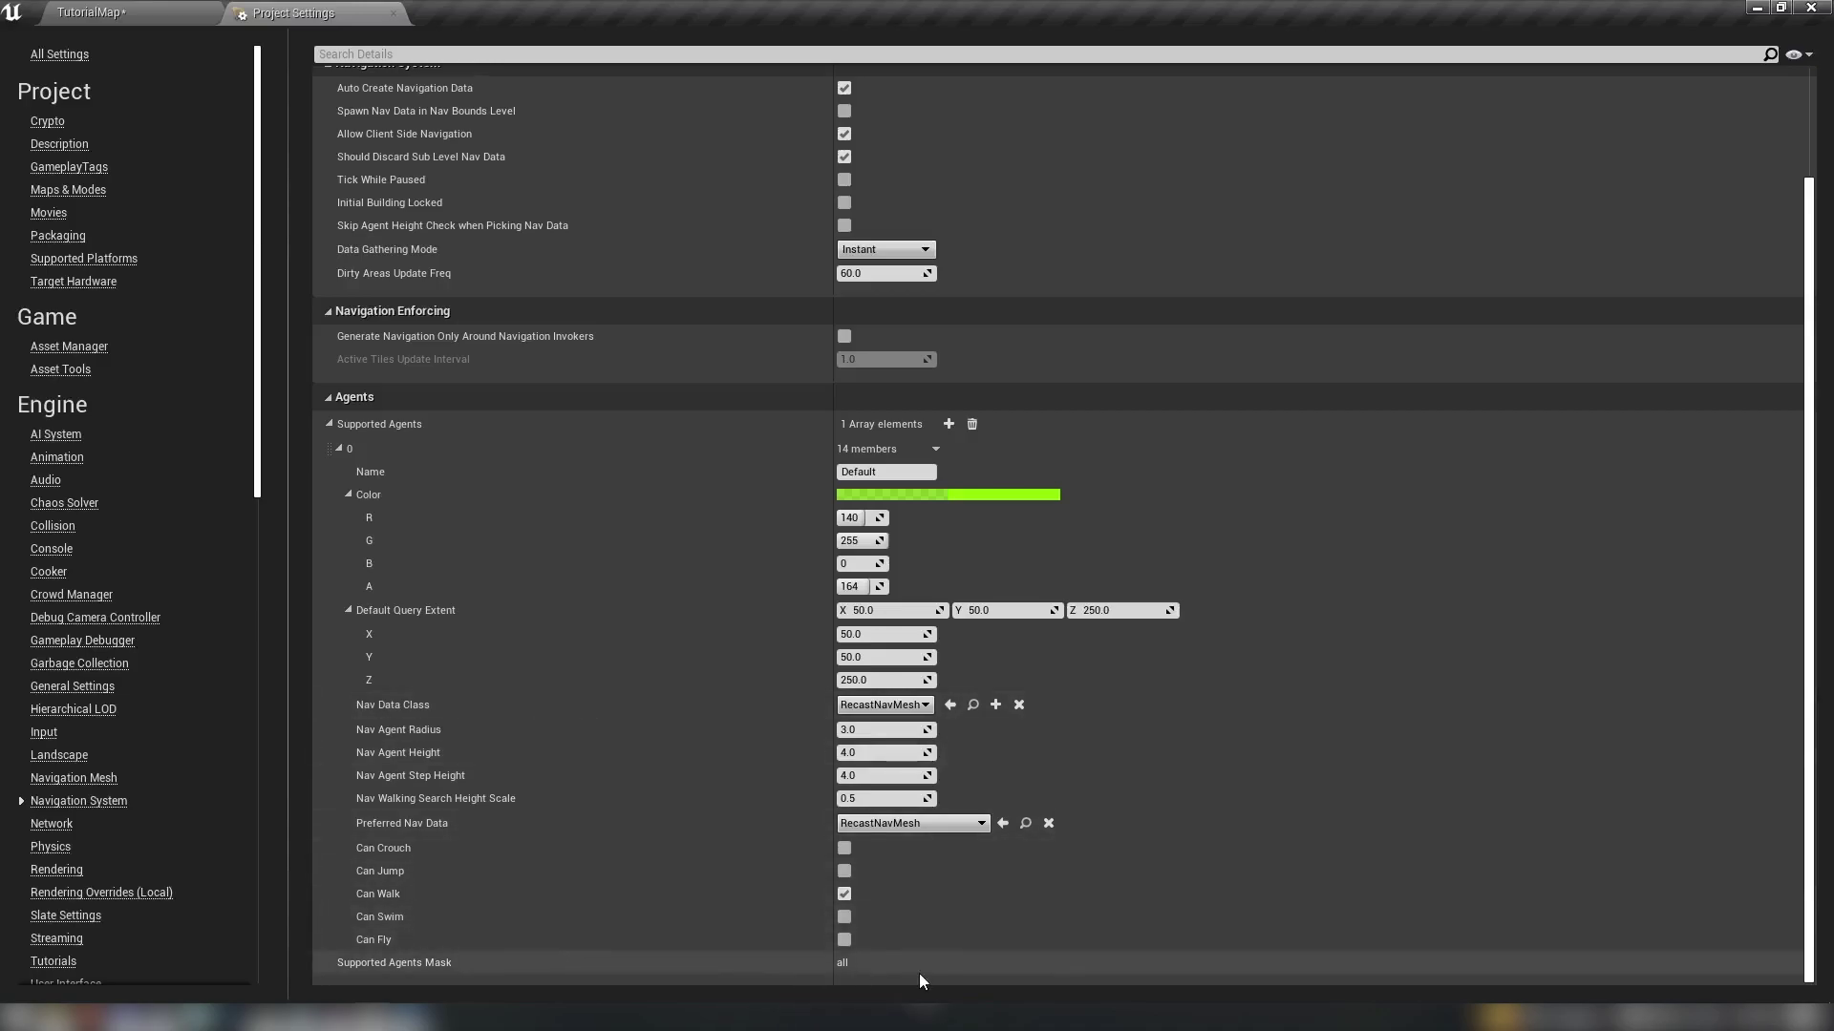
click(392, 14)
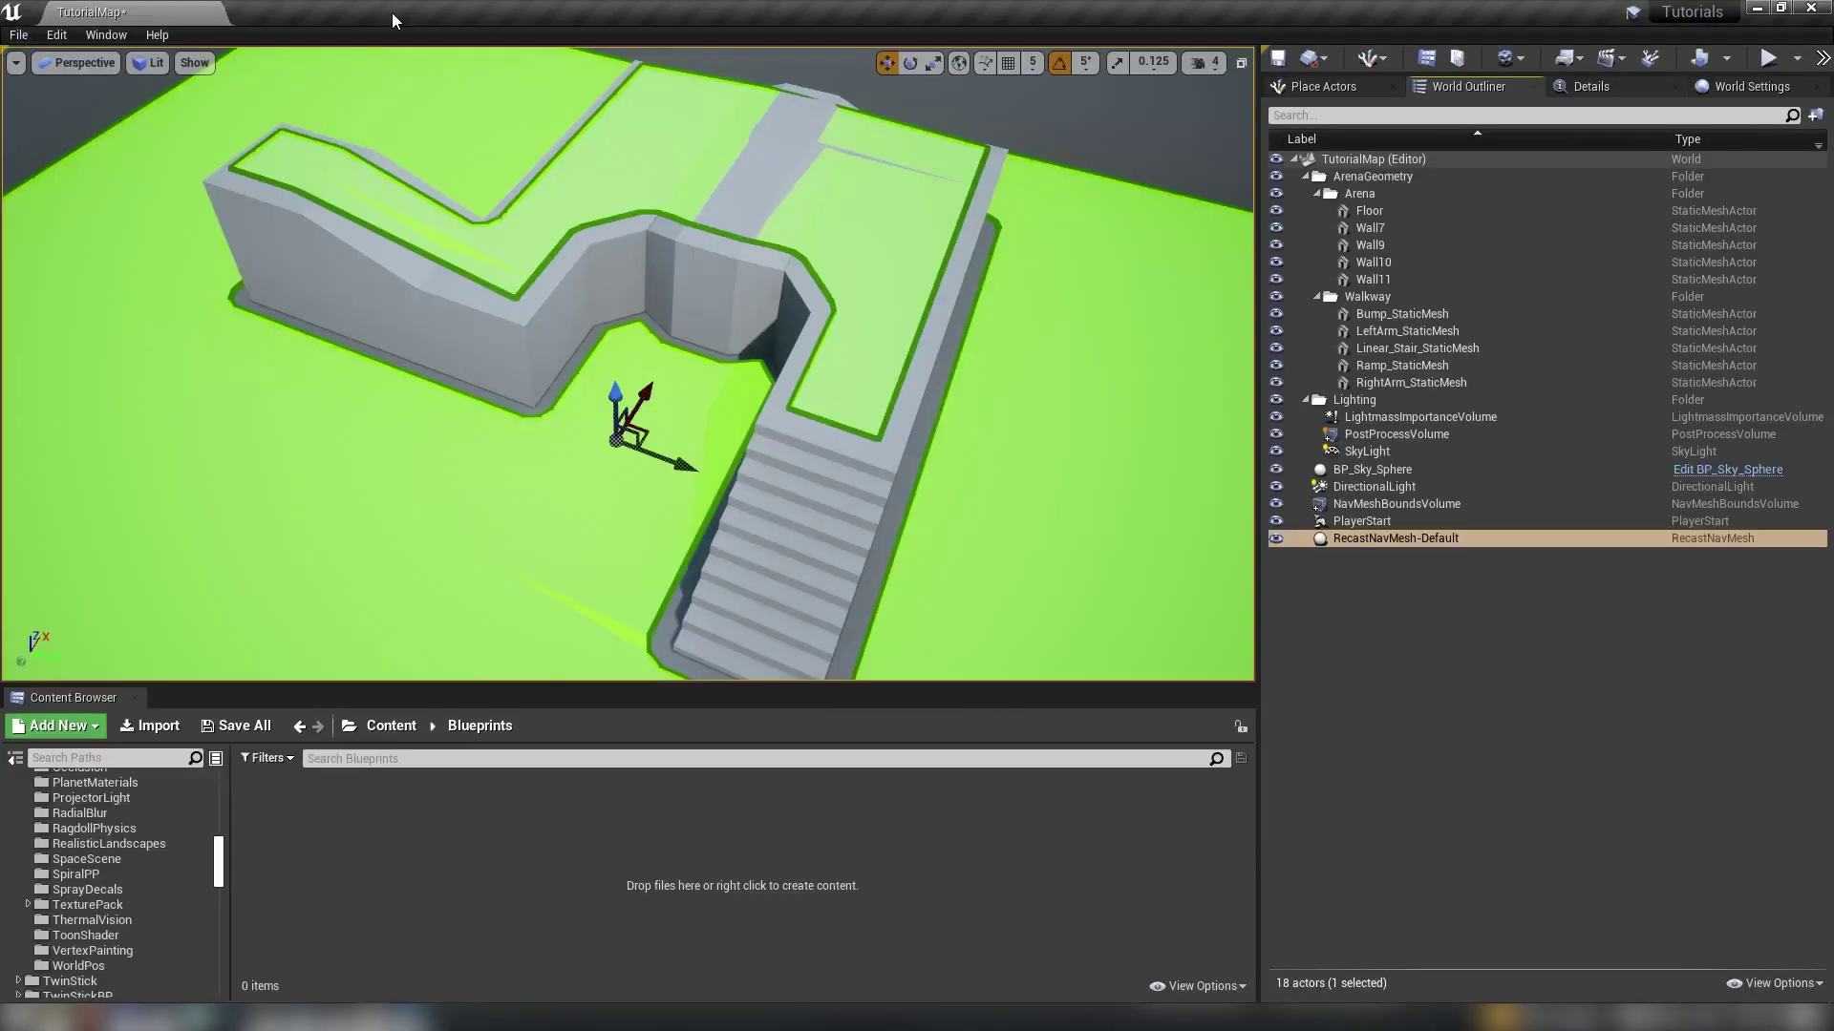
Select the NavMeshBoundsVolume in the level and move it down slightly.
mouse_move(510, 494)
right_down()
mouse_move(510, 429)
mouse_move(510, 582)
mouse_move(506, 459)
right_up()
right_drag(491, 164, 491, 163)
right_drag(276, 229, 277, 229)
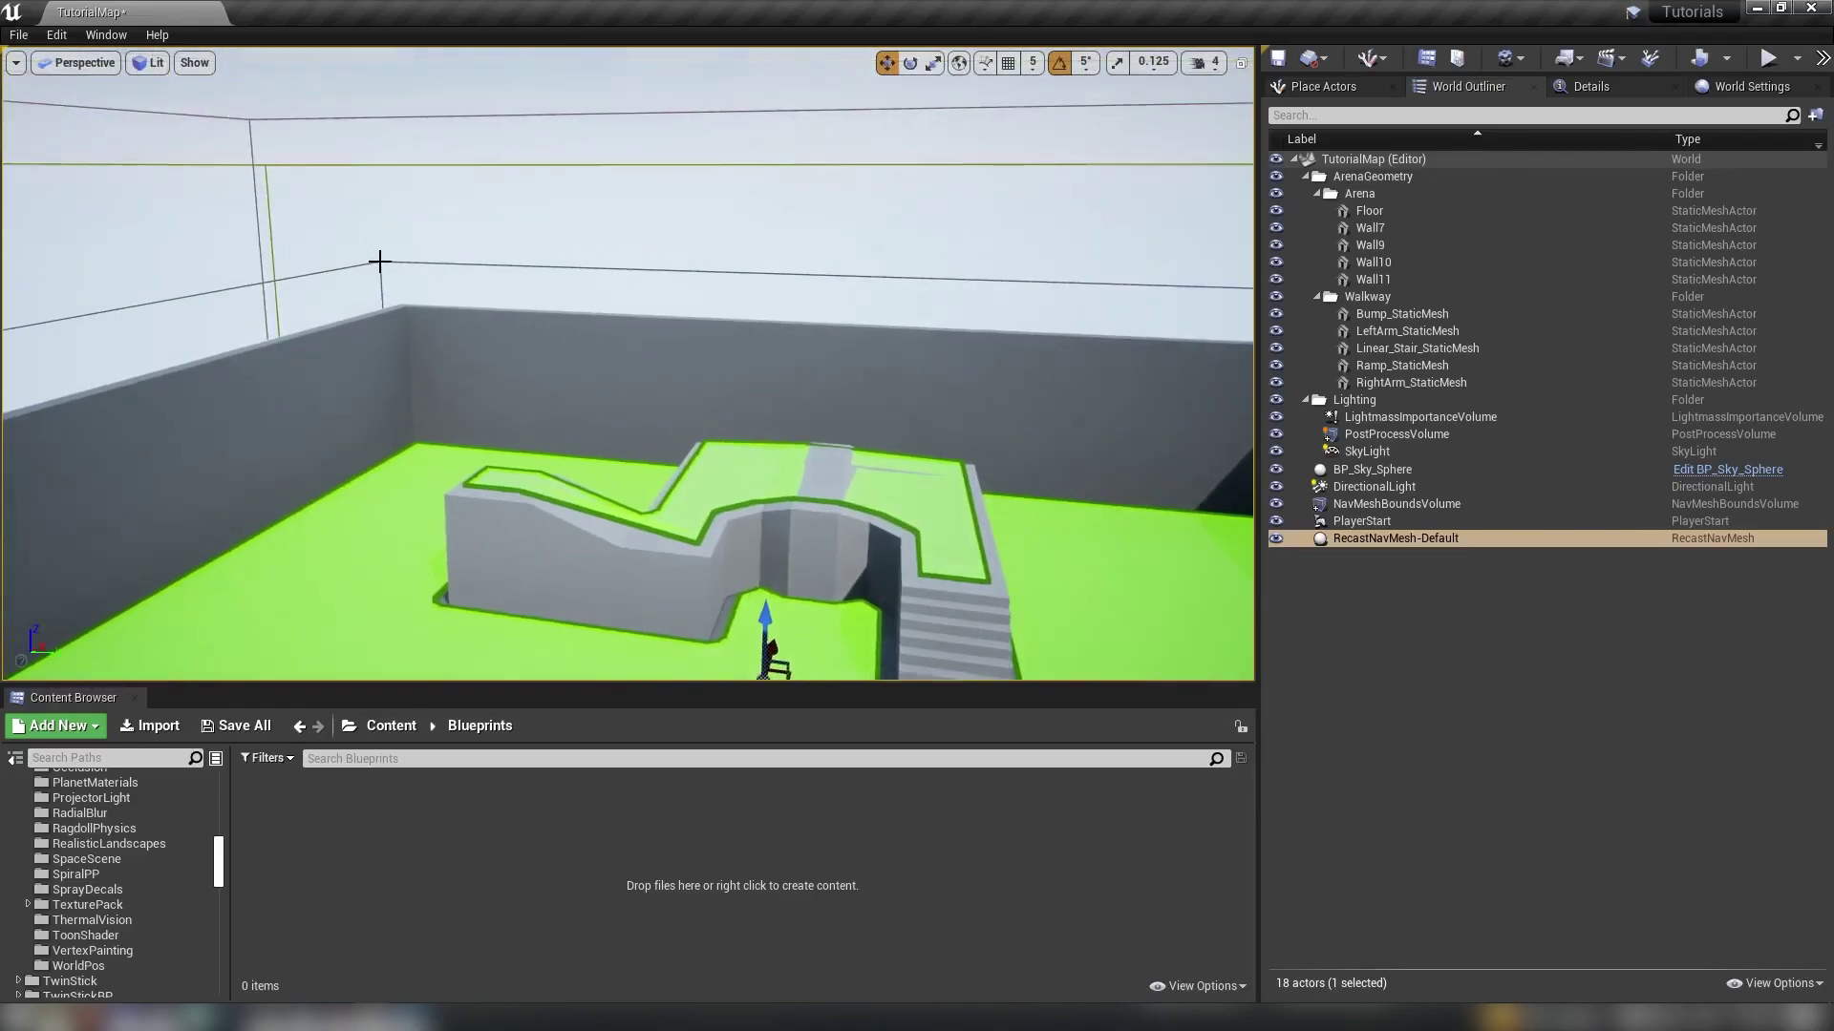
click(379, 261)
key(f)
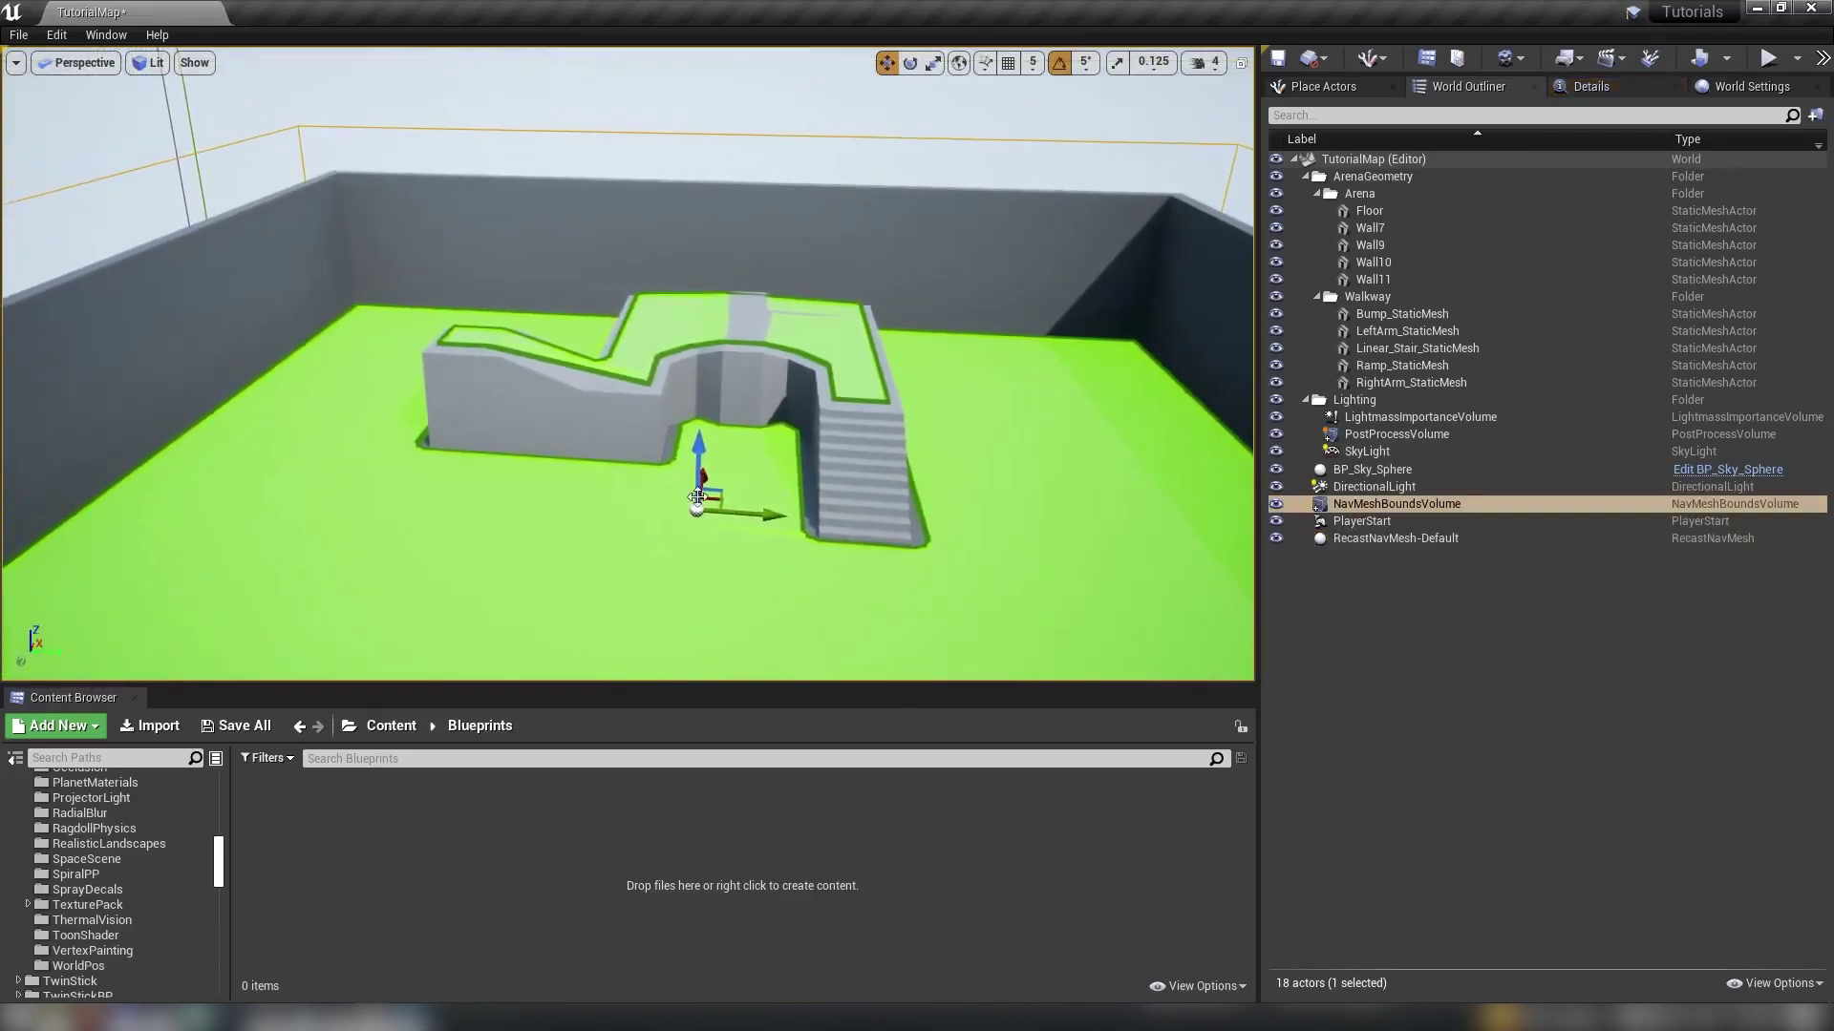
drag(702, 444, 702, 463)
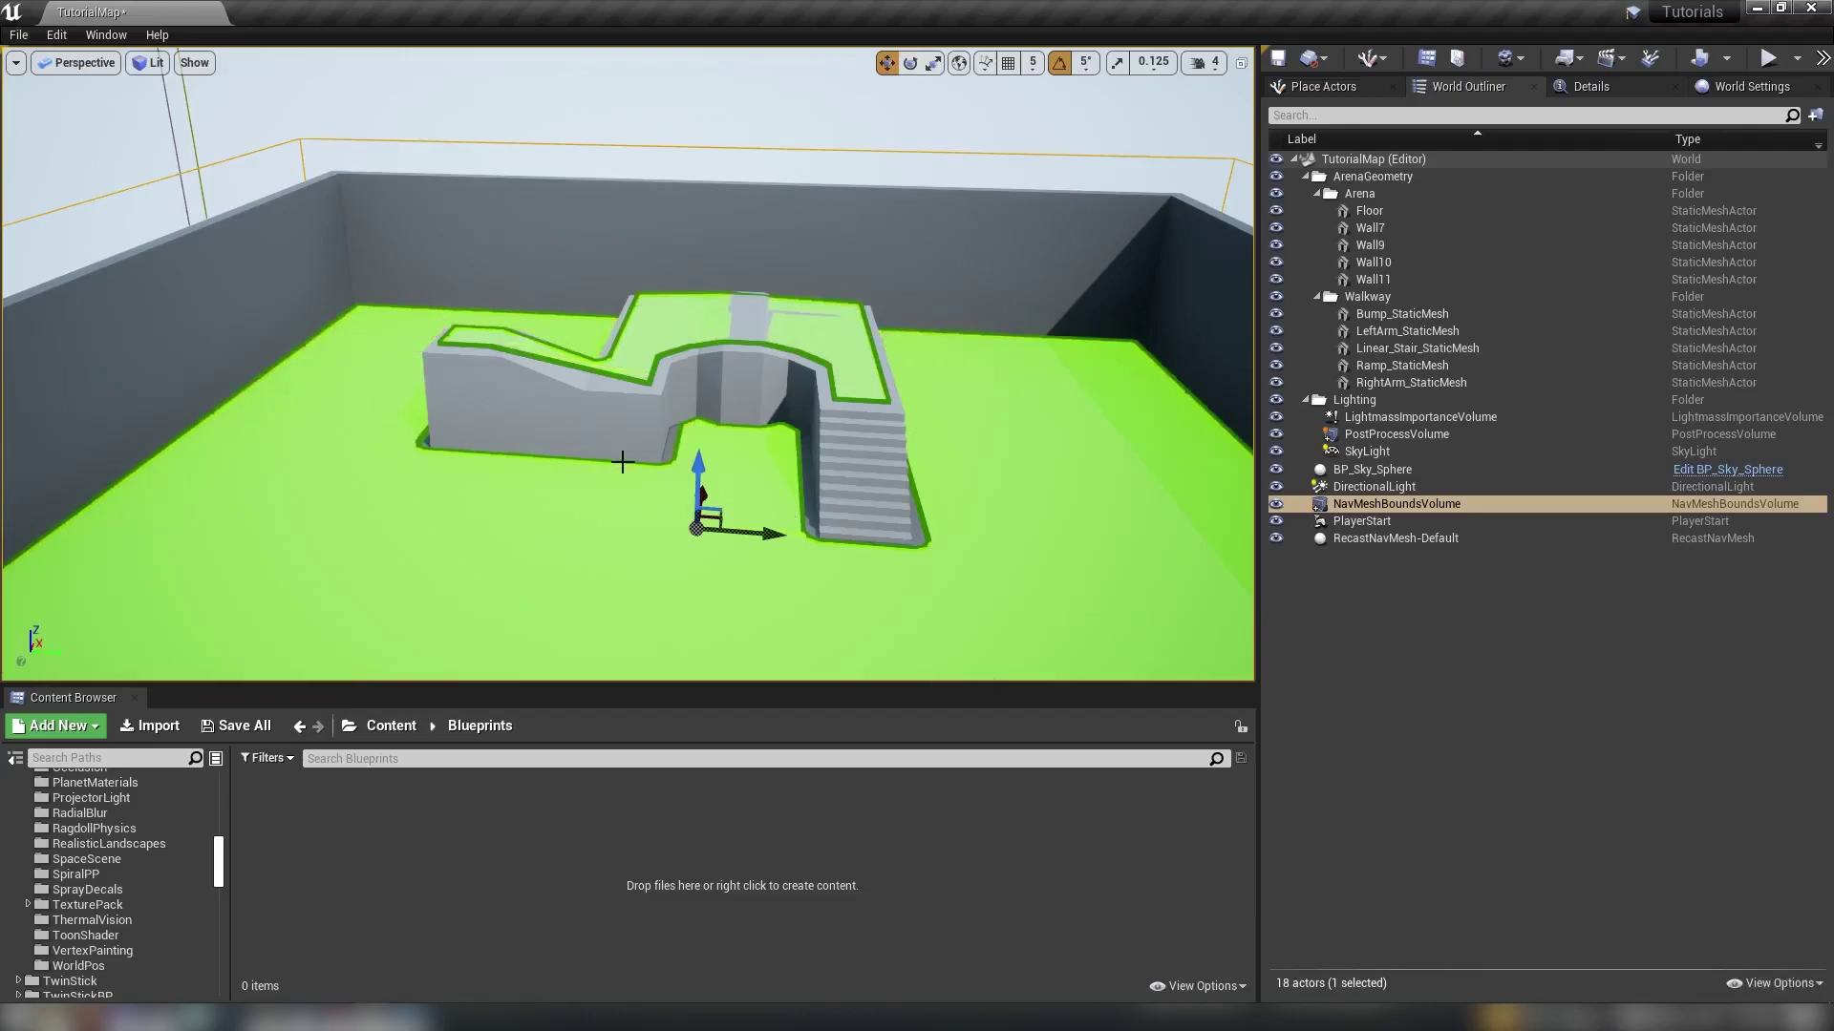
key(w)
mouse_move(622, 462)
right_down()
mouse_move(267, 483)
mouse_move(616, 465)
right_up()
In the project's Navigation Mesh settings, set both Region Partitioning and Layer Partitioning to Chunky Monotone.
click(56, 34)
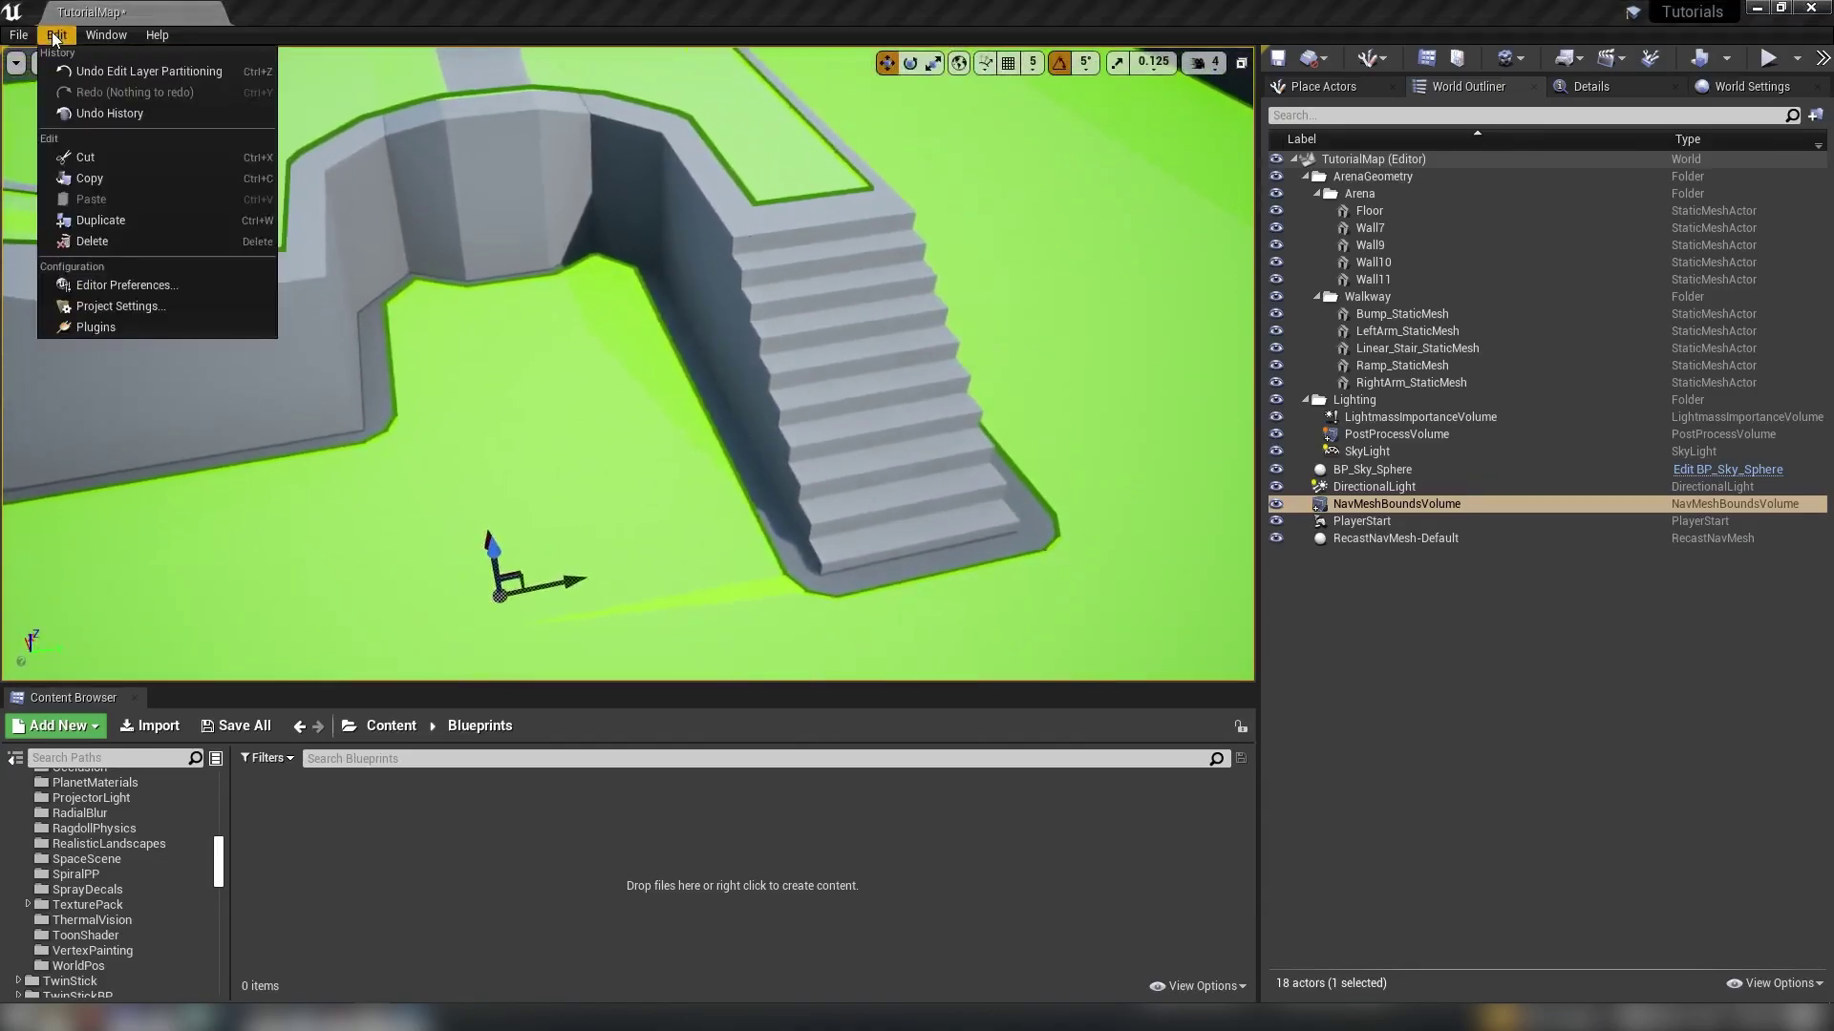
click(86, 286)
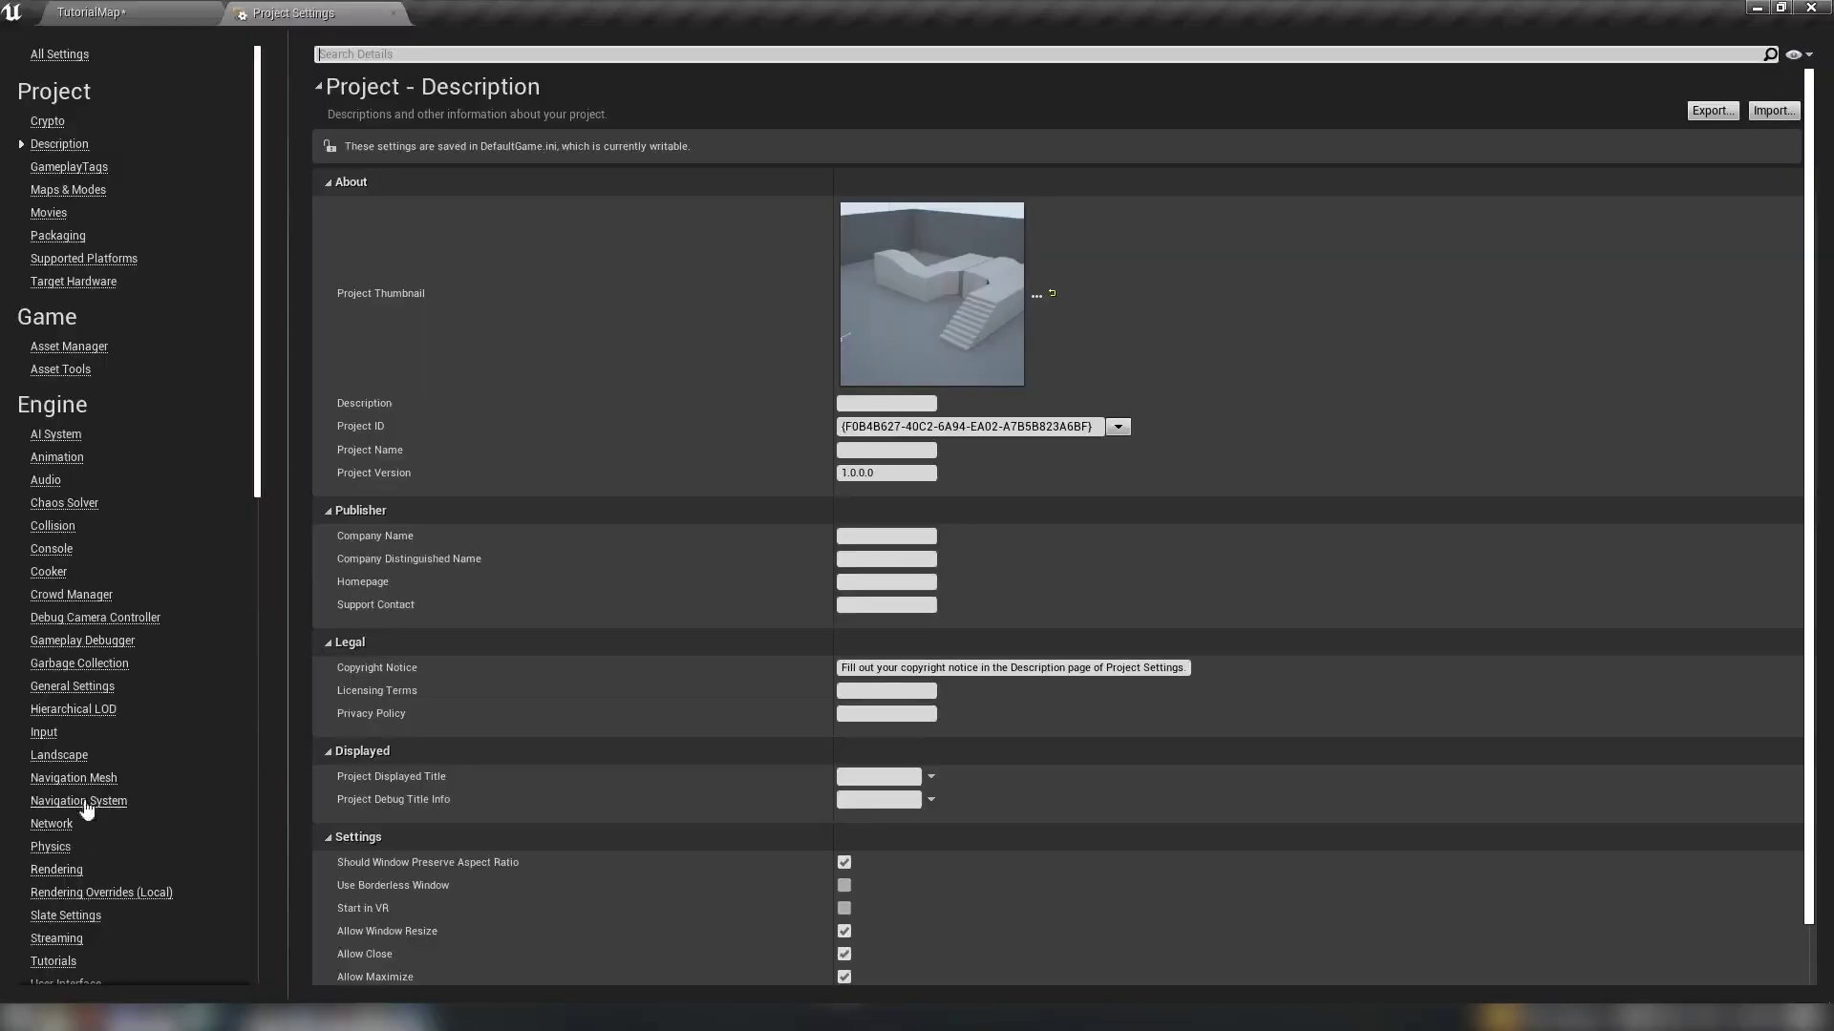
click(73, 777)
scroll(599, 676, down, 10)
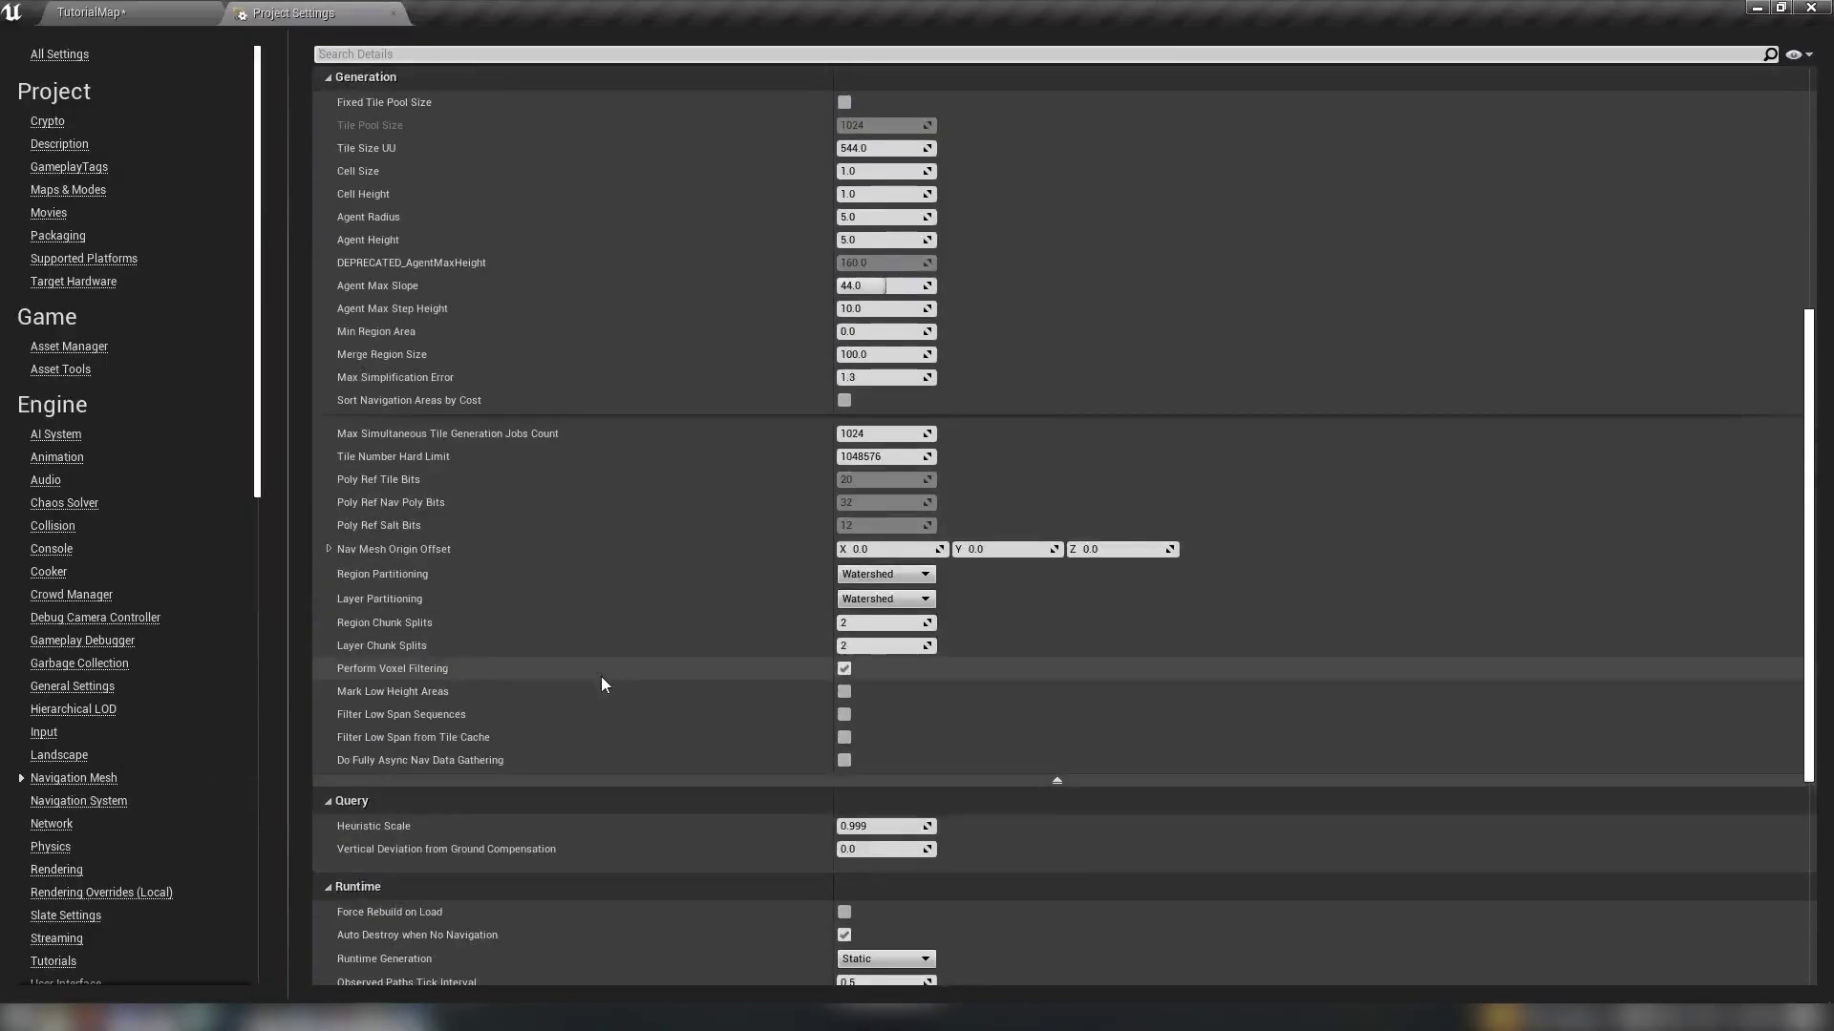
scroll(600, 676, up, 3)
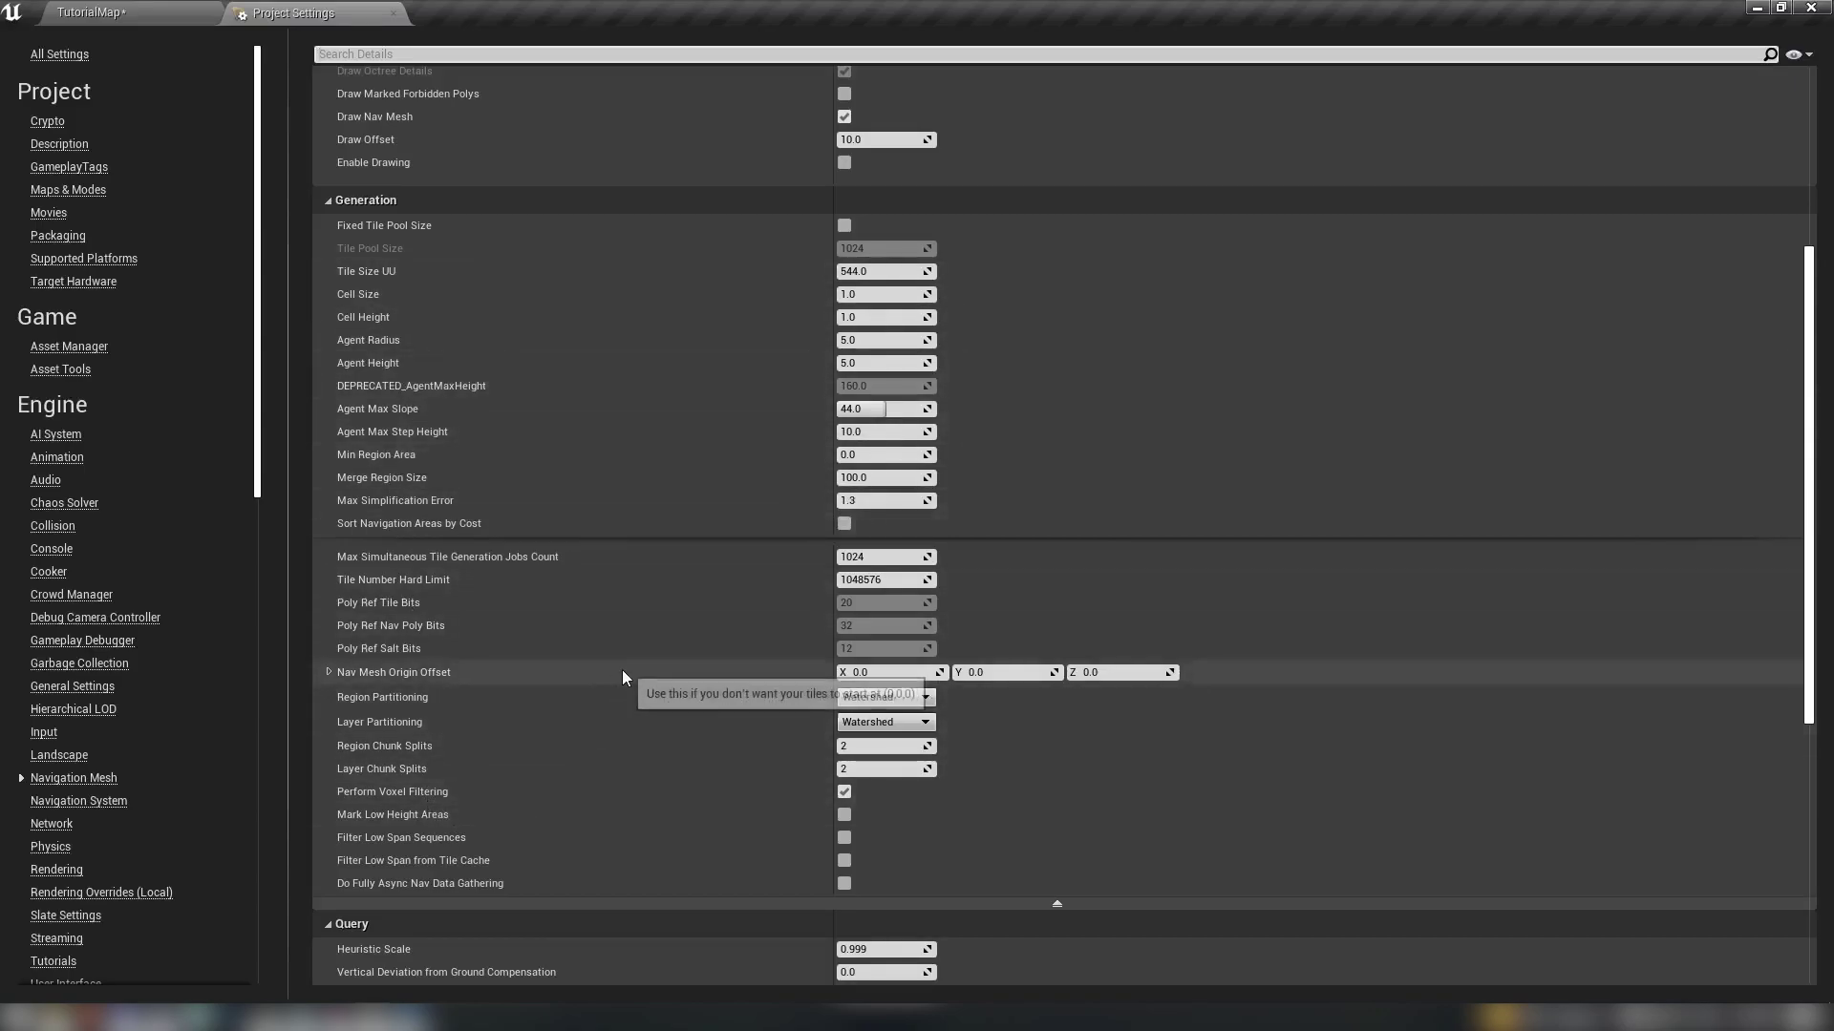
click(926, 697)
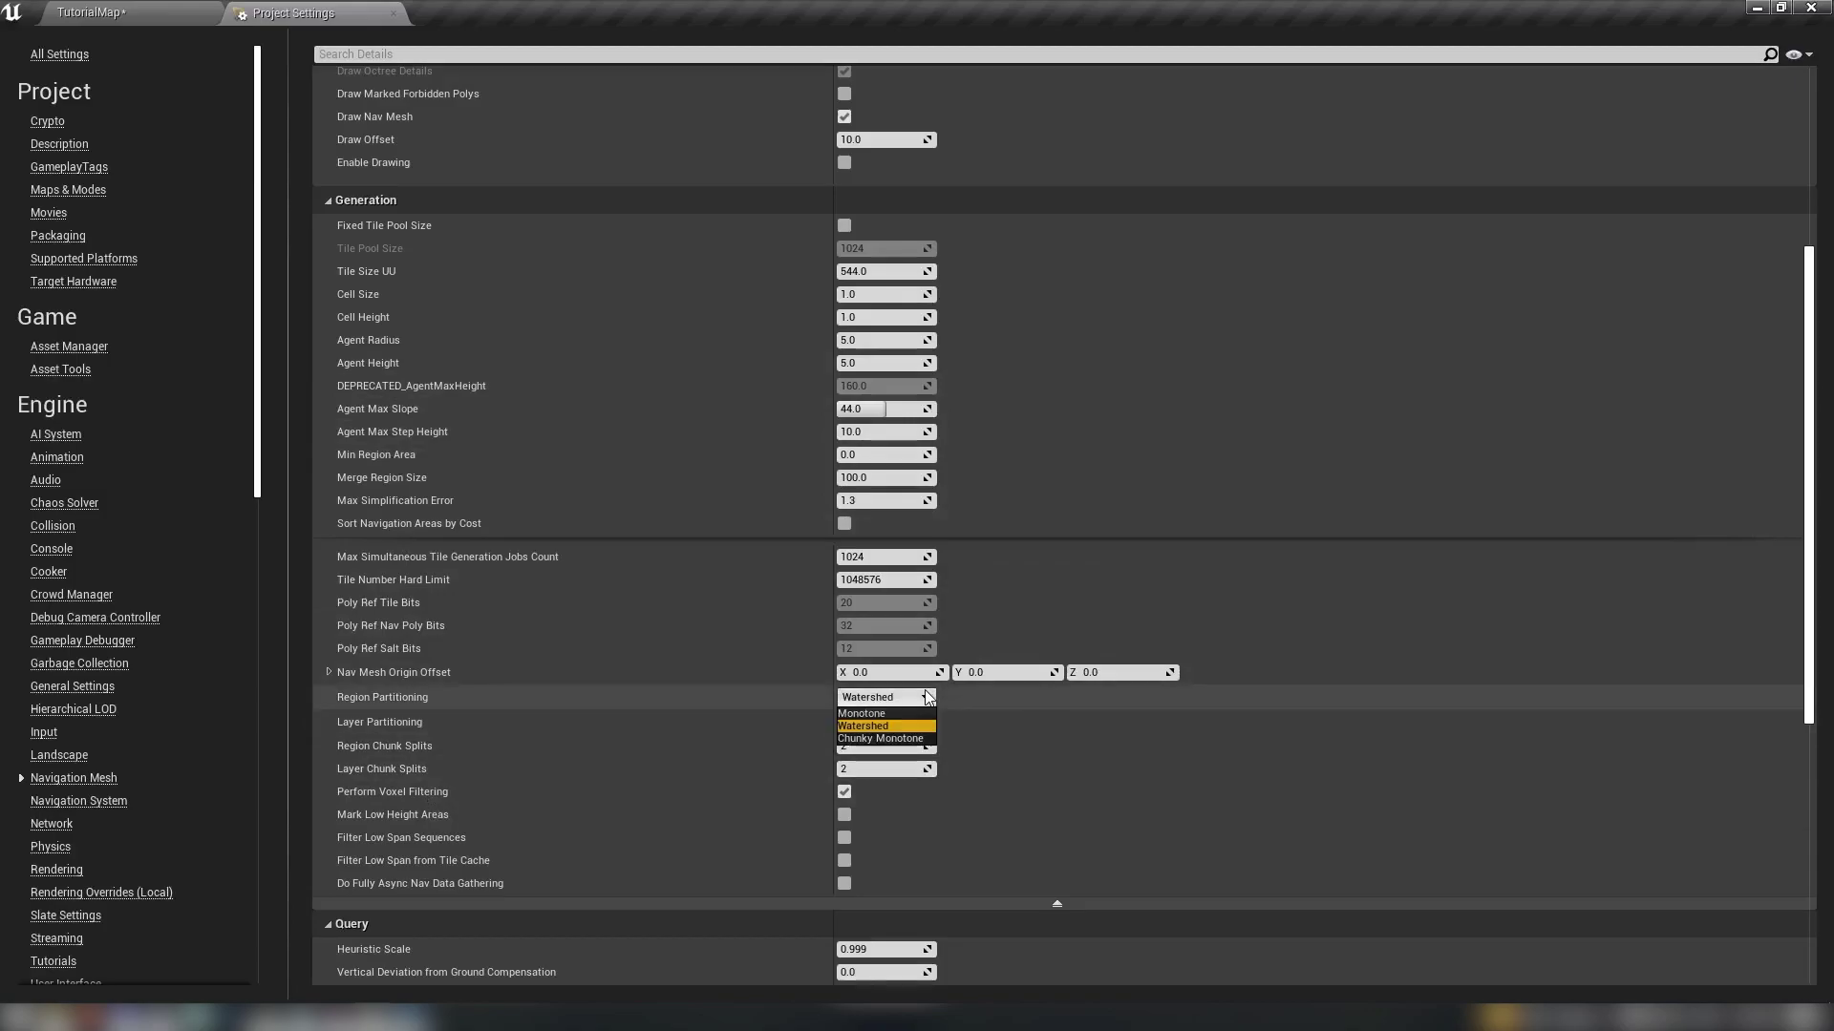
click(893, 738)
click(918, 722)
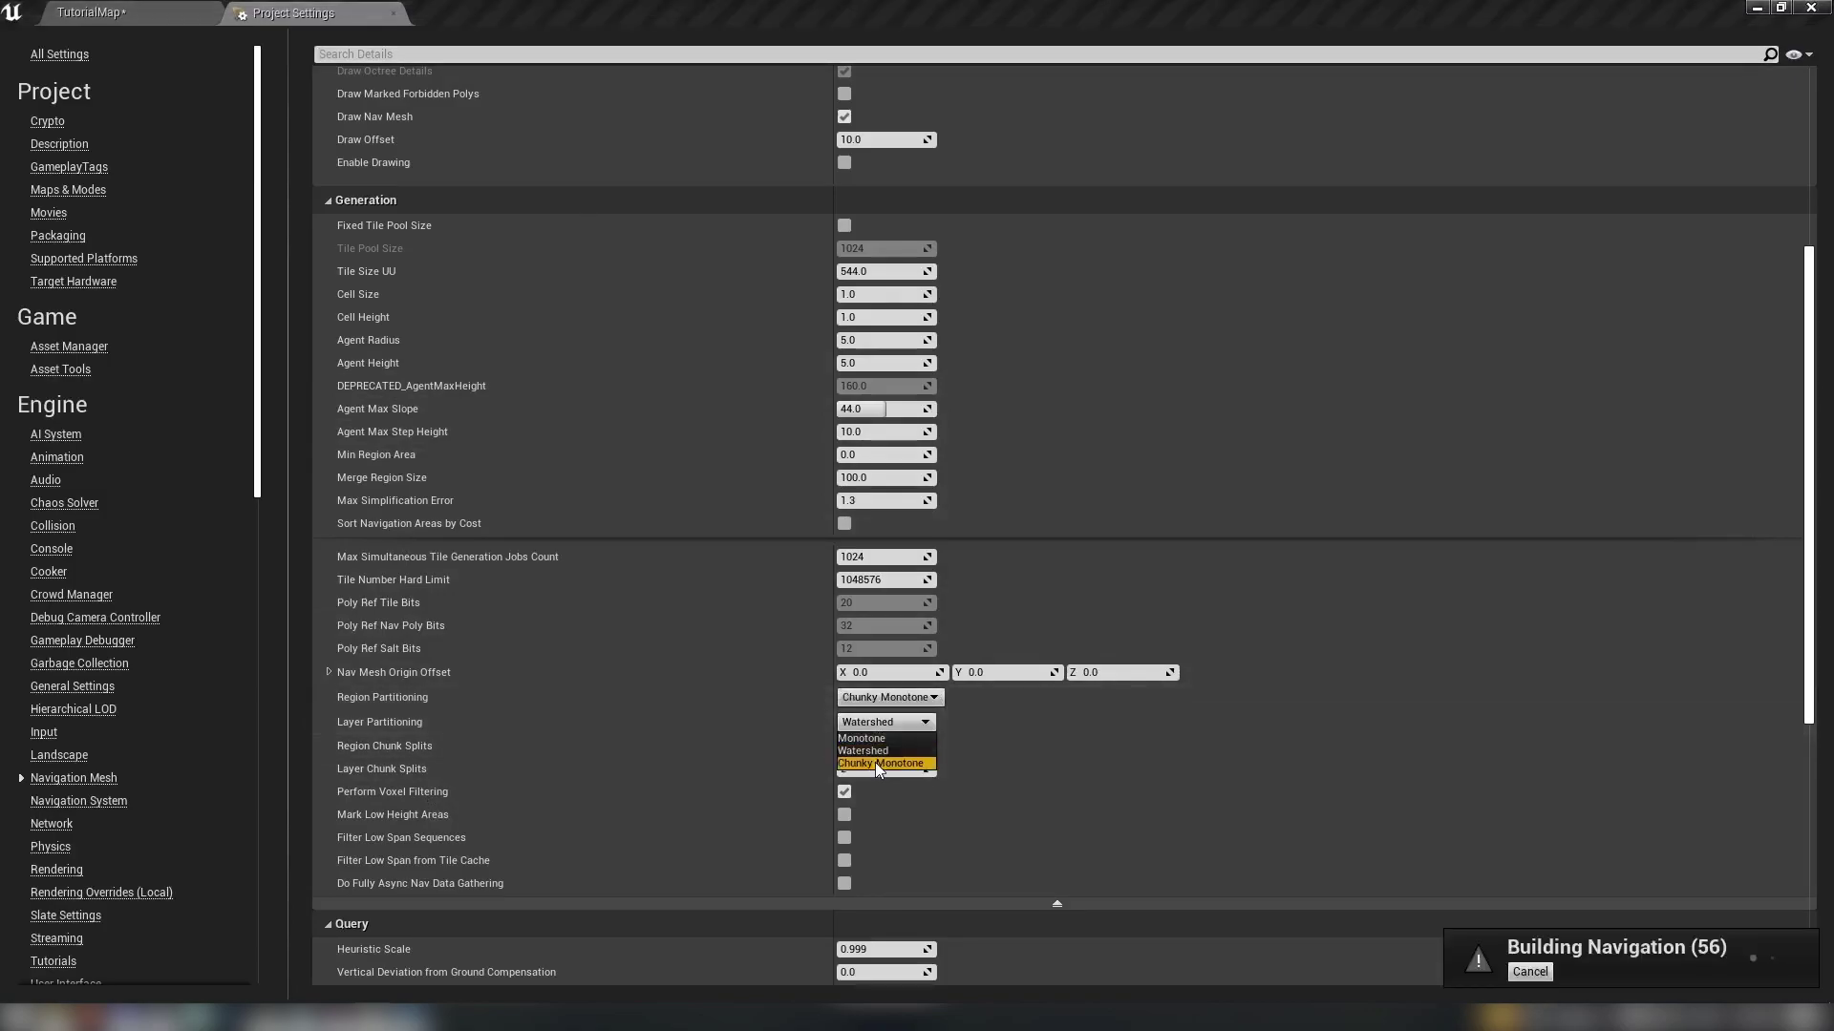
click(919, 765)
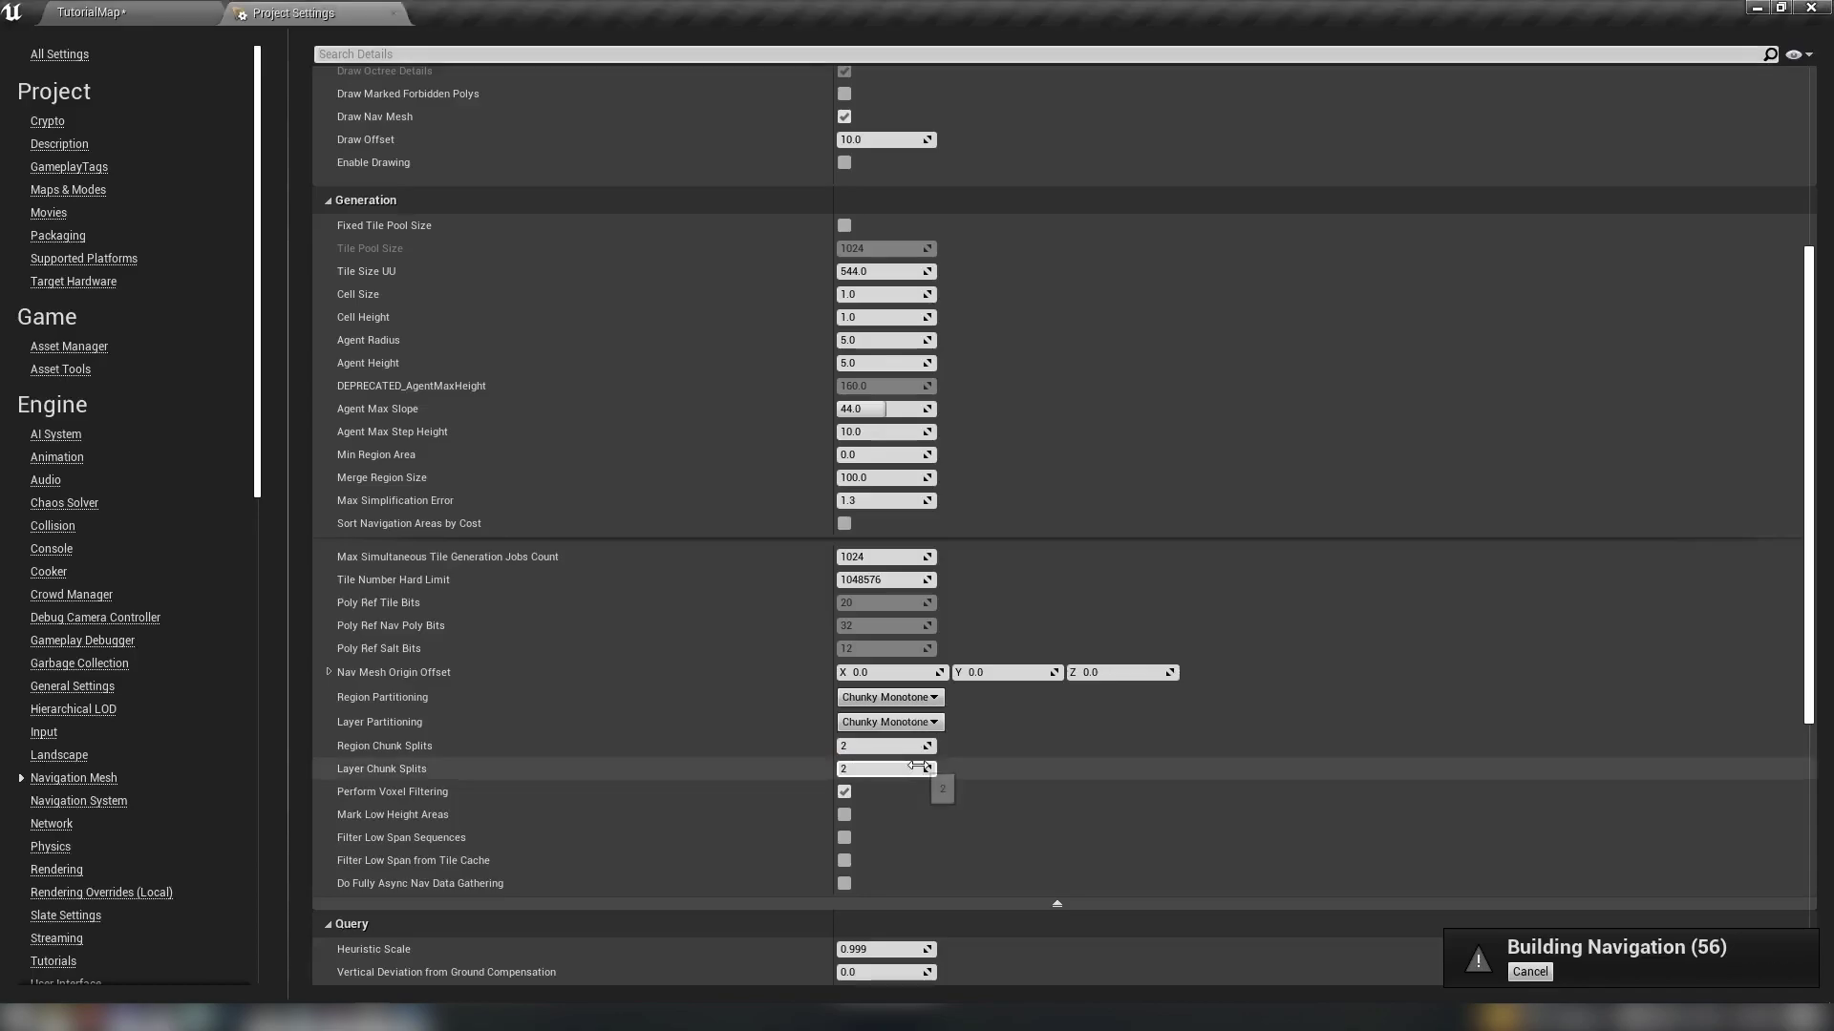
Return to the level and examine the navigation mesh around the walkway and stairs.
click(96, 12)
right_drag(477, 315, 215, 210)
right_drag(611, 382, 611, 382)
right_drag(986, 544, 986, 543)
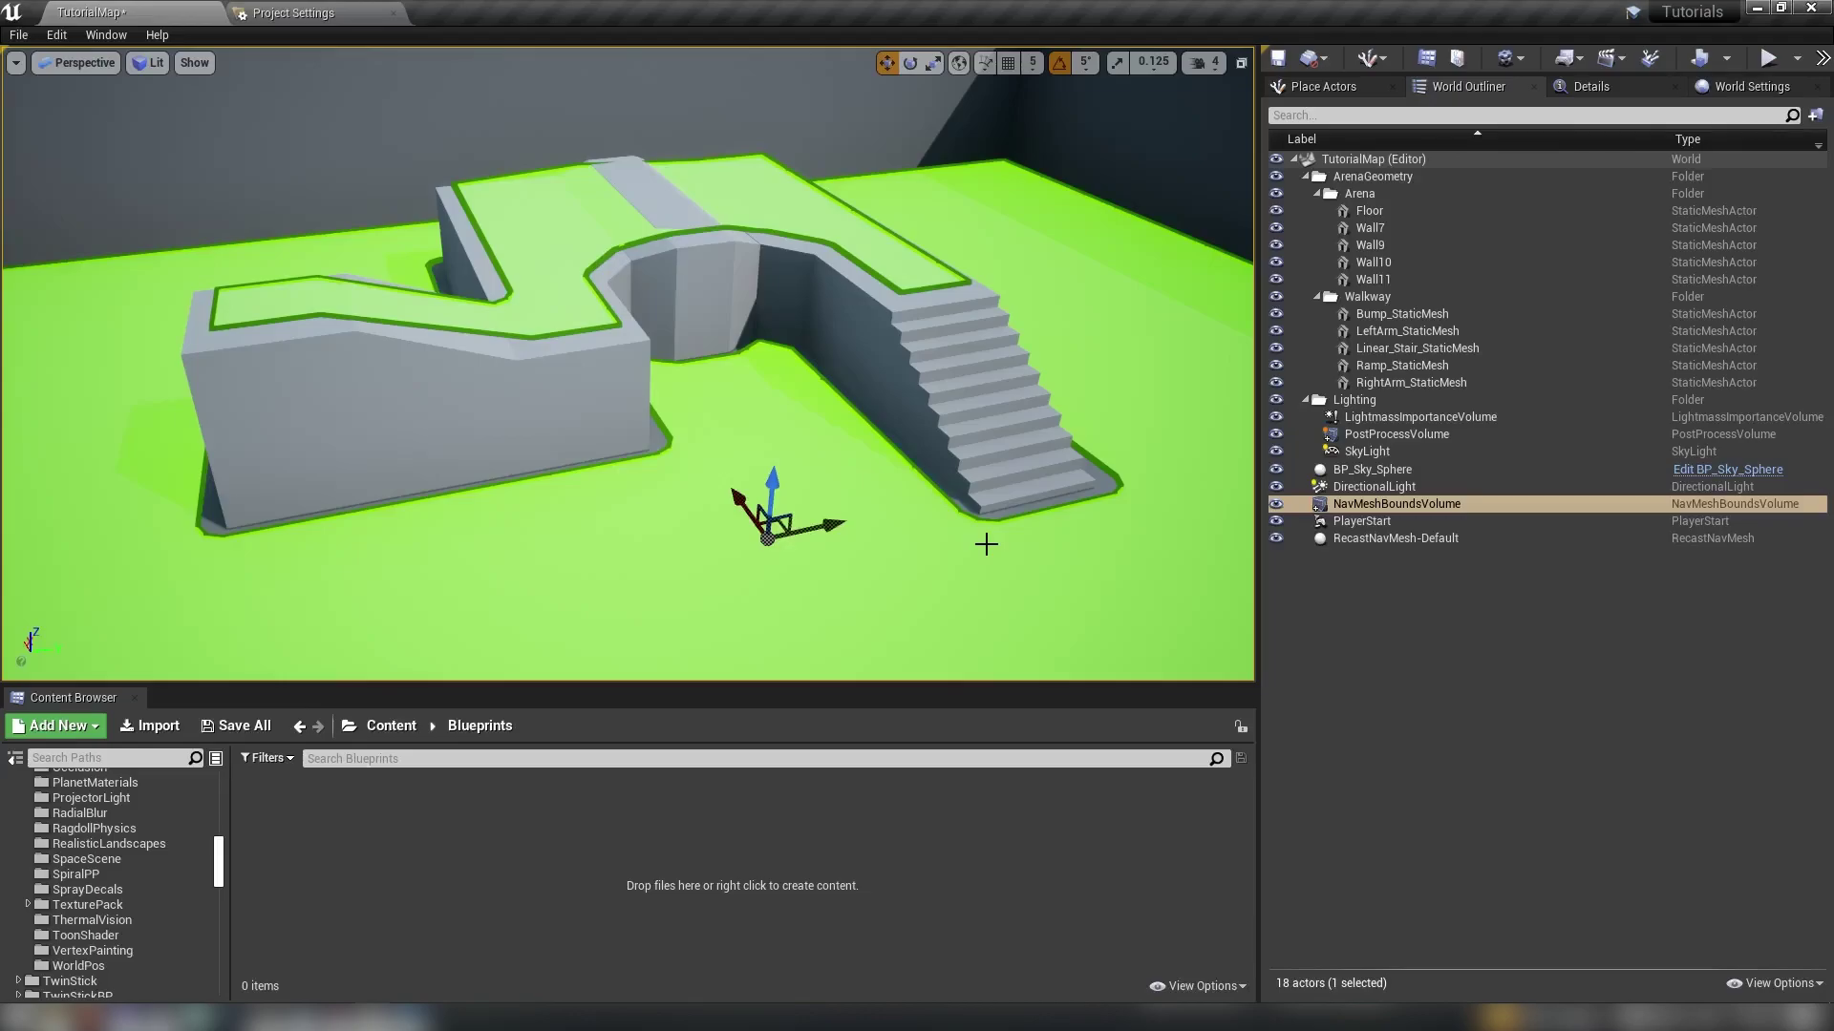
Play the level, run the character up the stairs and across the walkway, and stop the play session.
click(1769, 61)
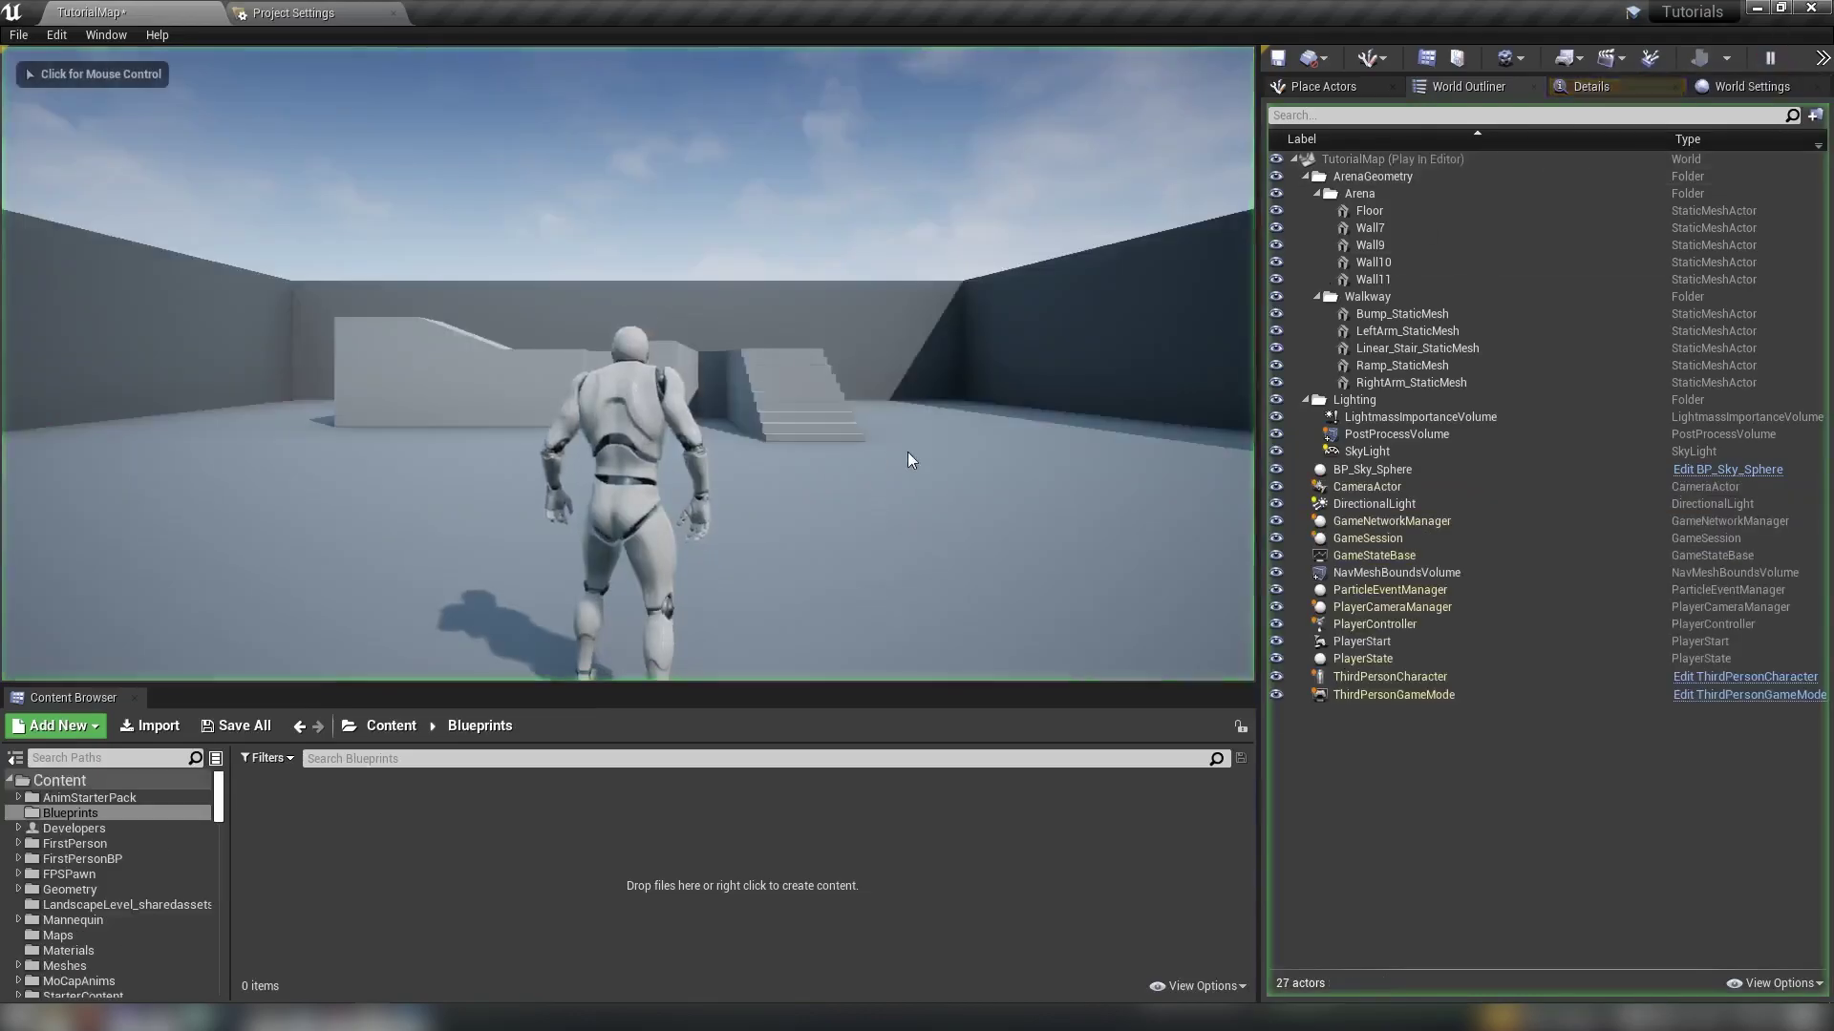
key(a)
key(w)
key(d)
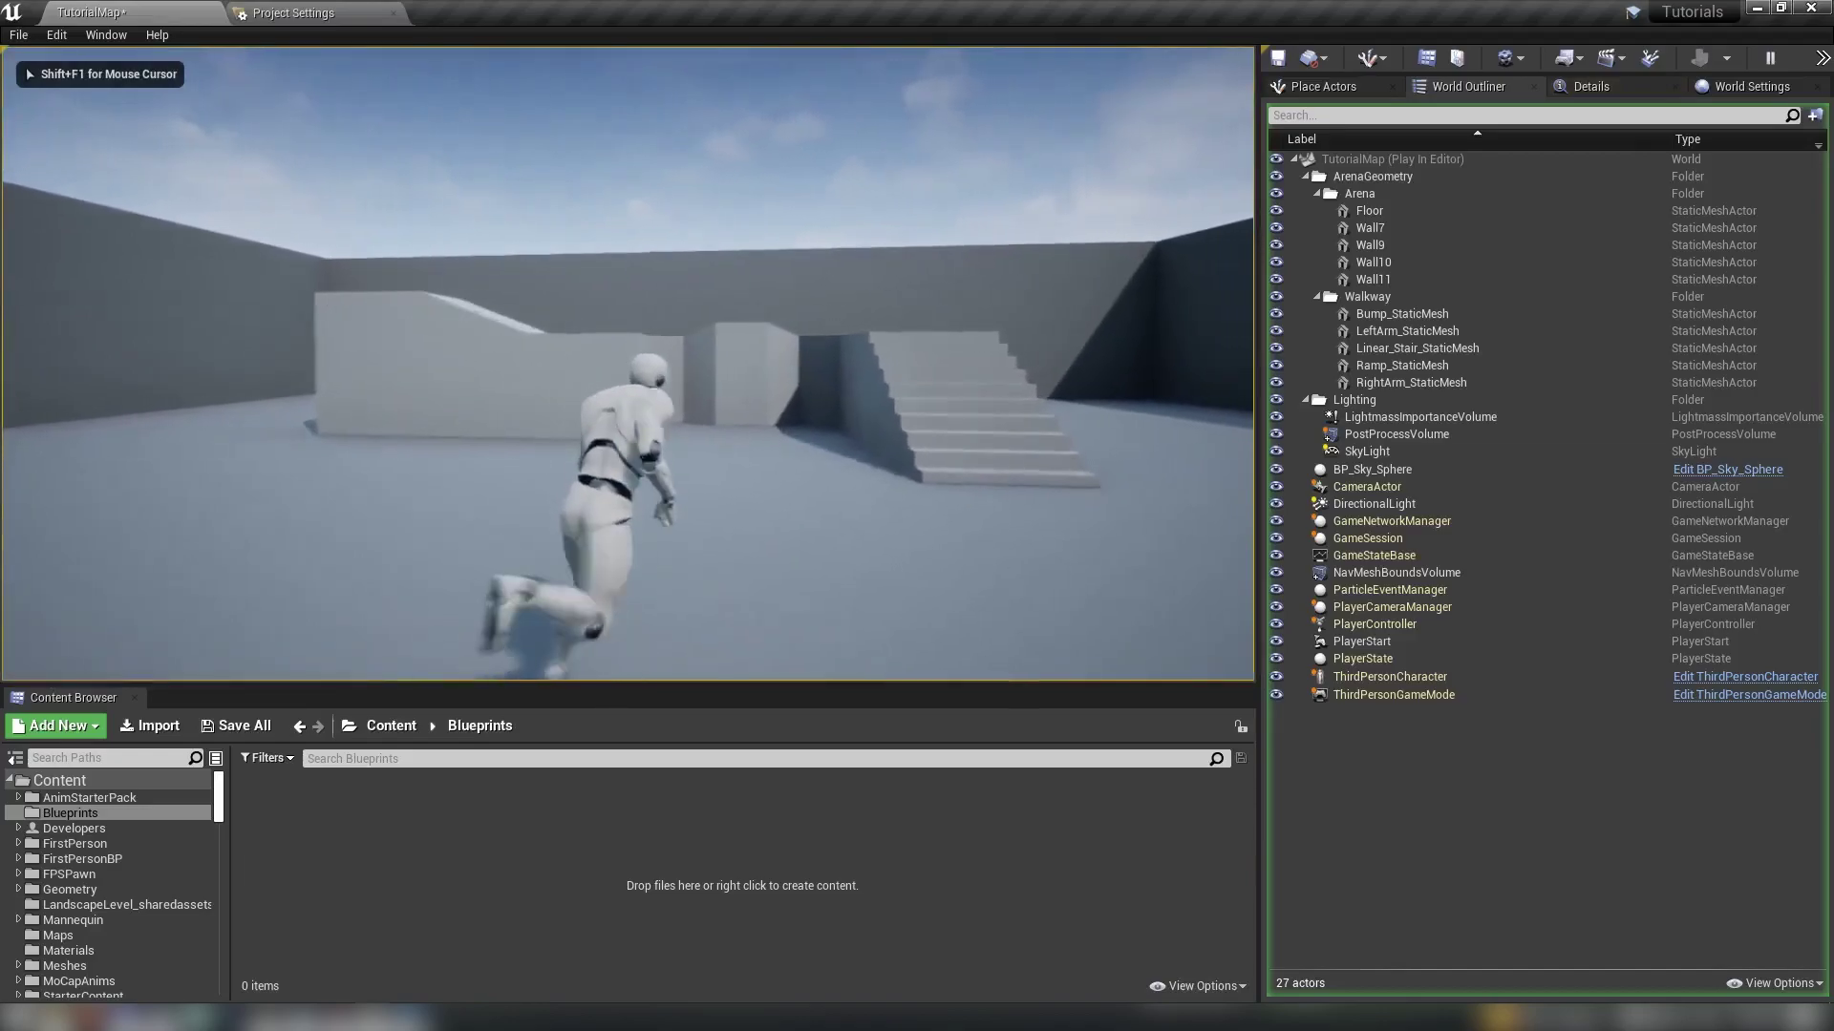
key(d)
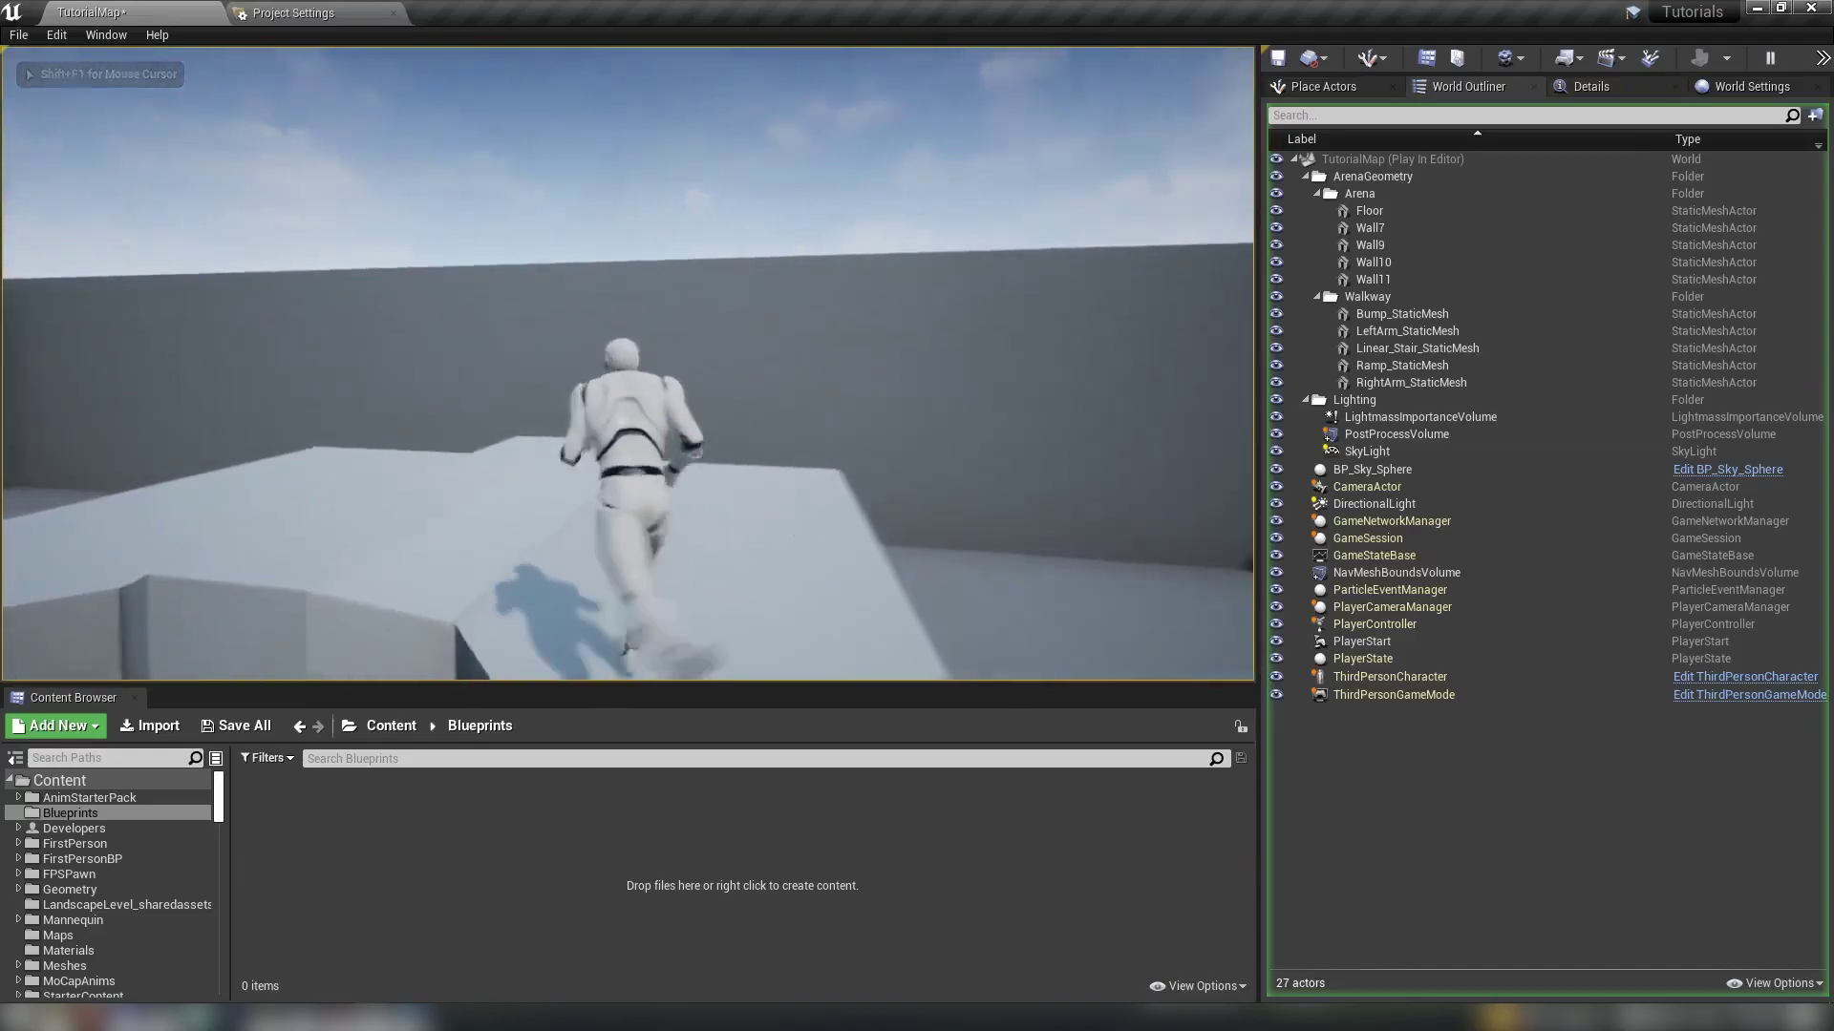
key(a)
key(s)
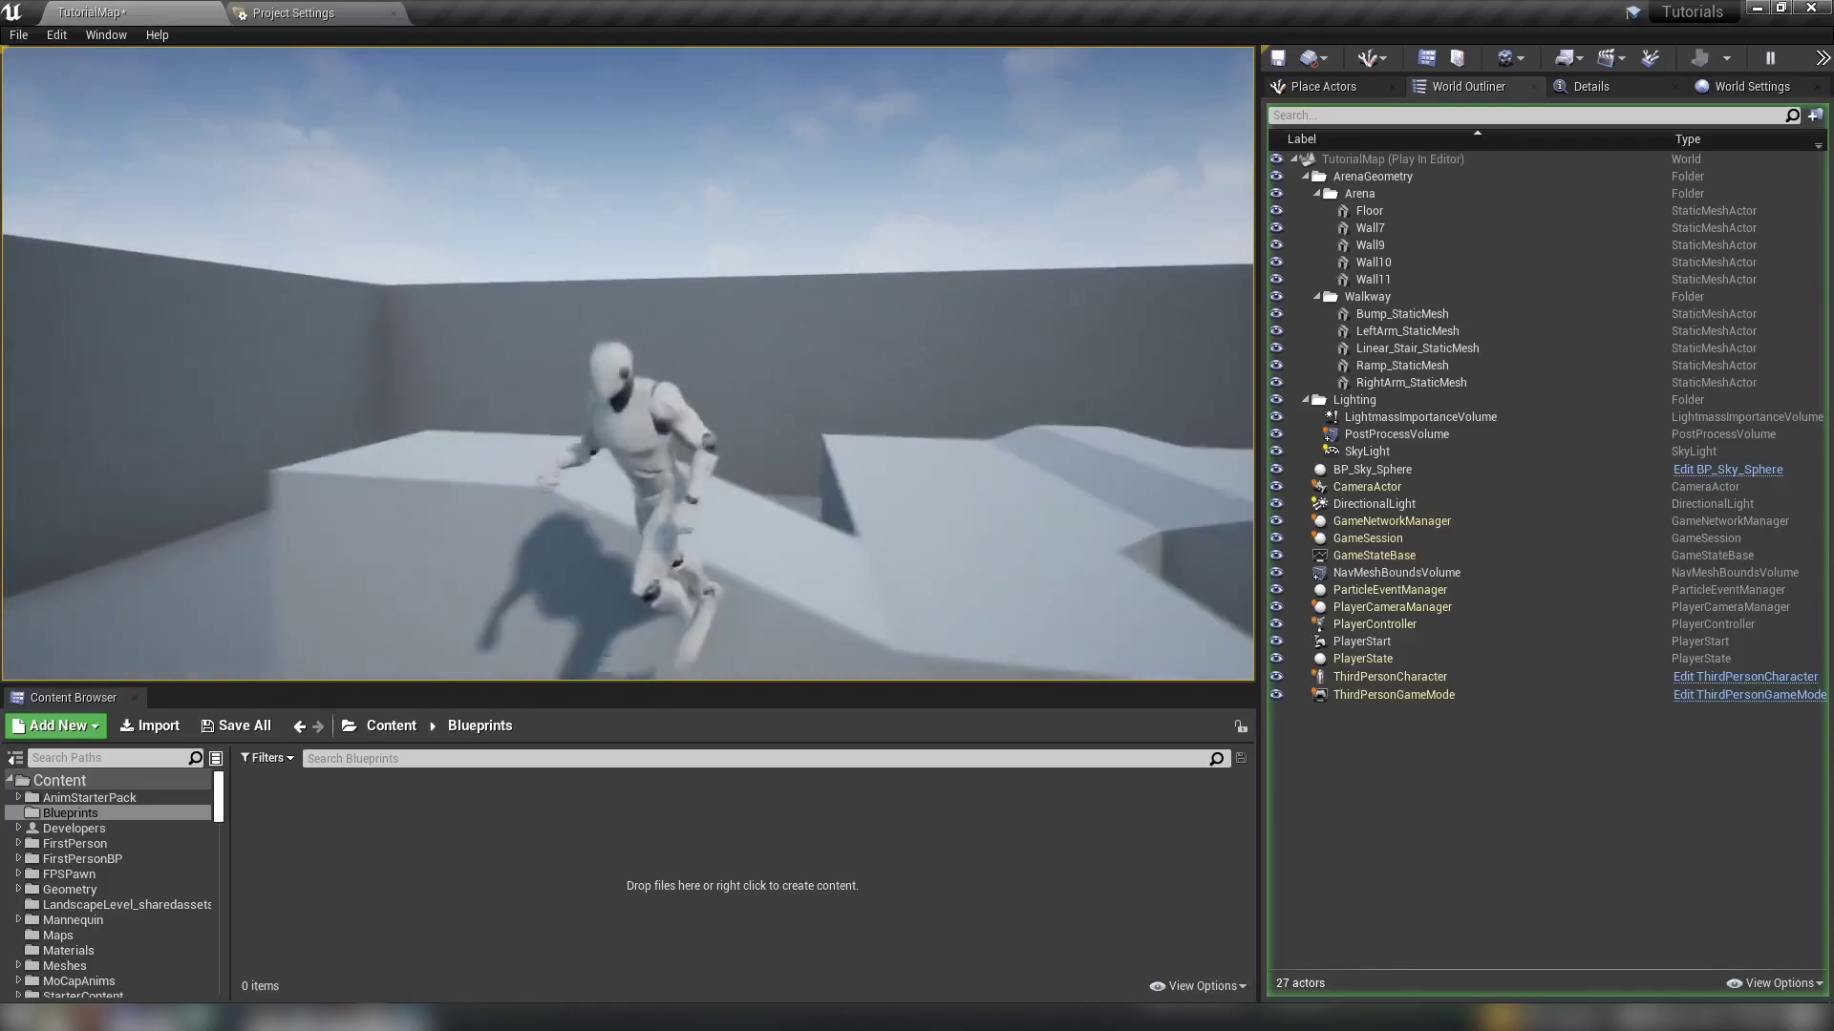
key(d)
key(shift+F1)
key(Escape)
Examine the navigation mesh coverage on the floor, walkway and stairs from several angles.
key(s)
right_drag(676, 537, 735, 532)
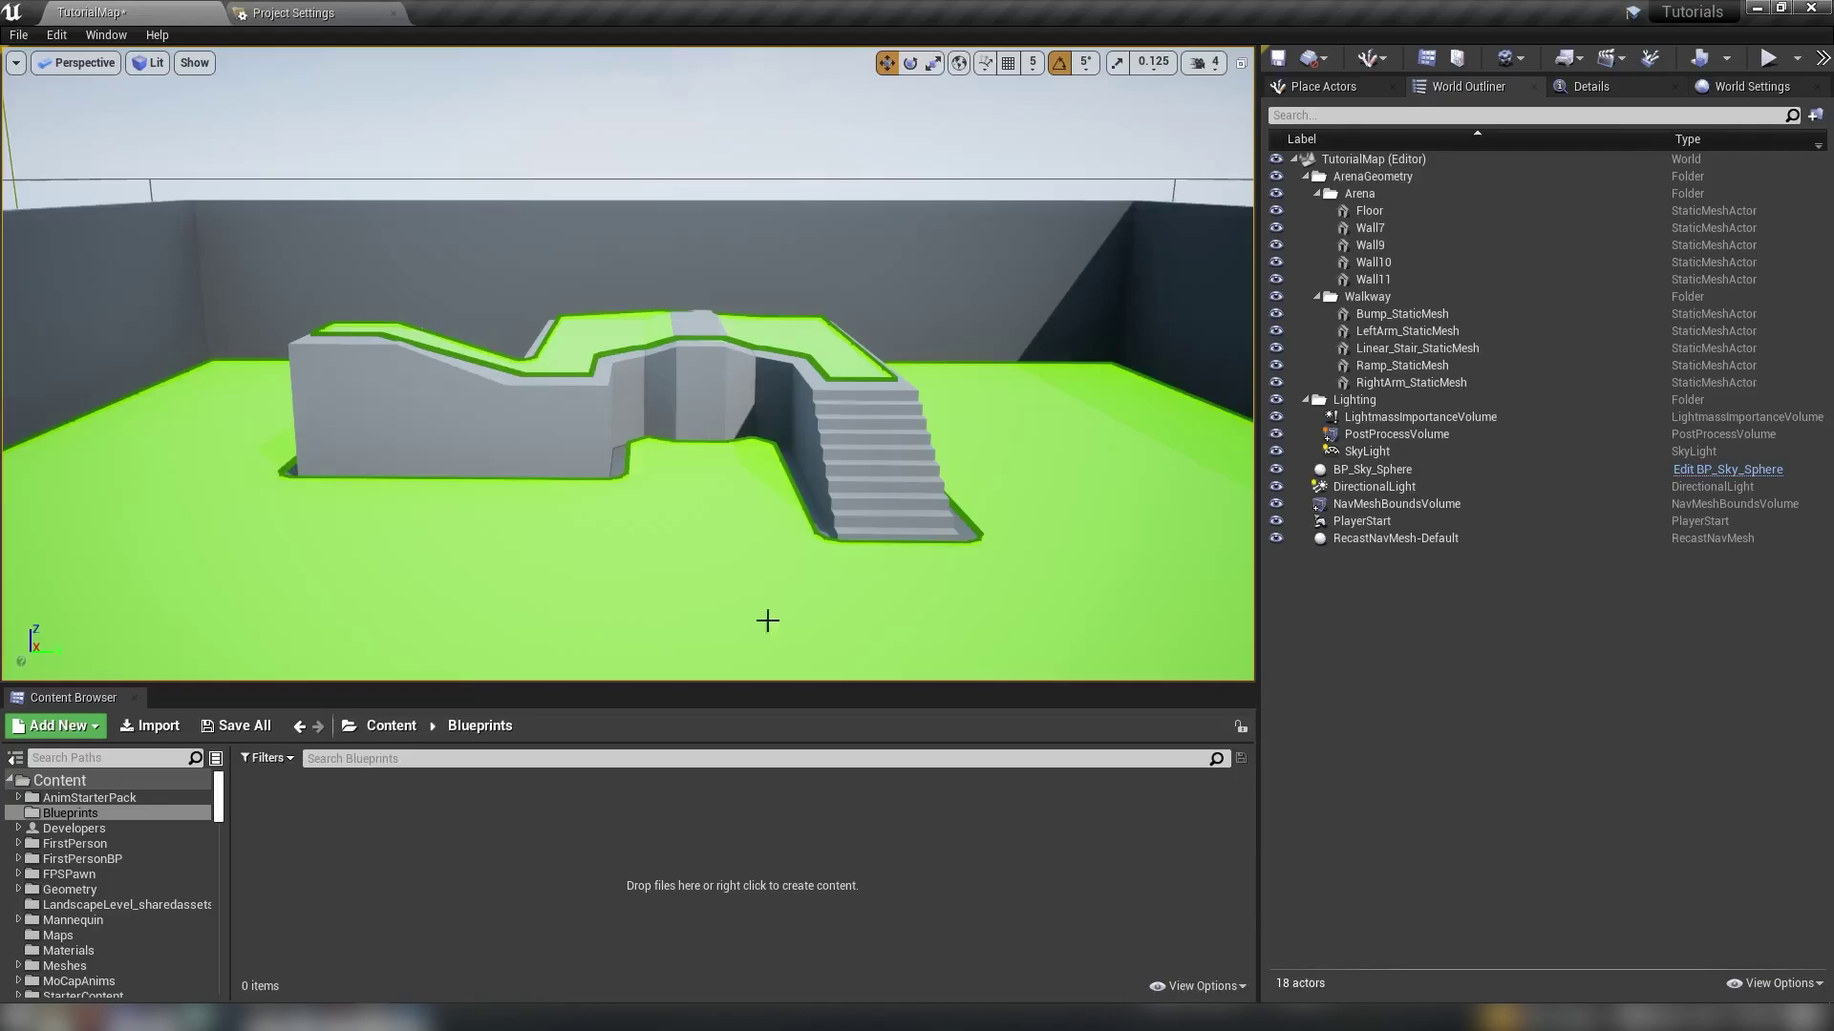
mouse_move(742, 586)
right_down()
mouse_move(833, 613)
mouse_move(740, 607)
mouse_move(742, 587)
right_up()
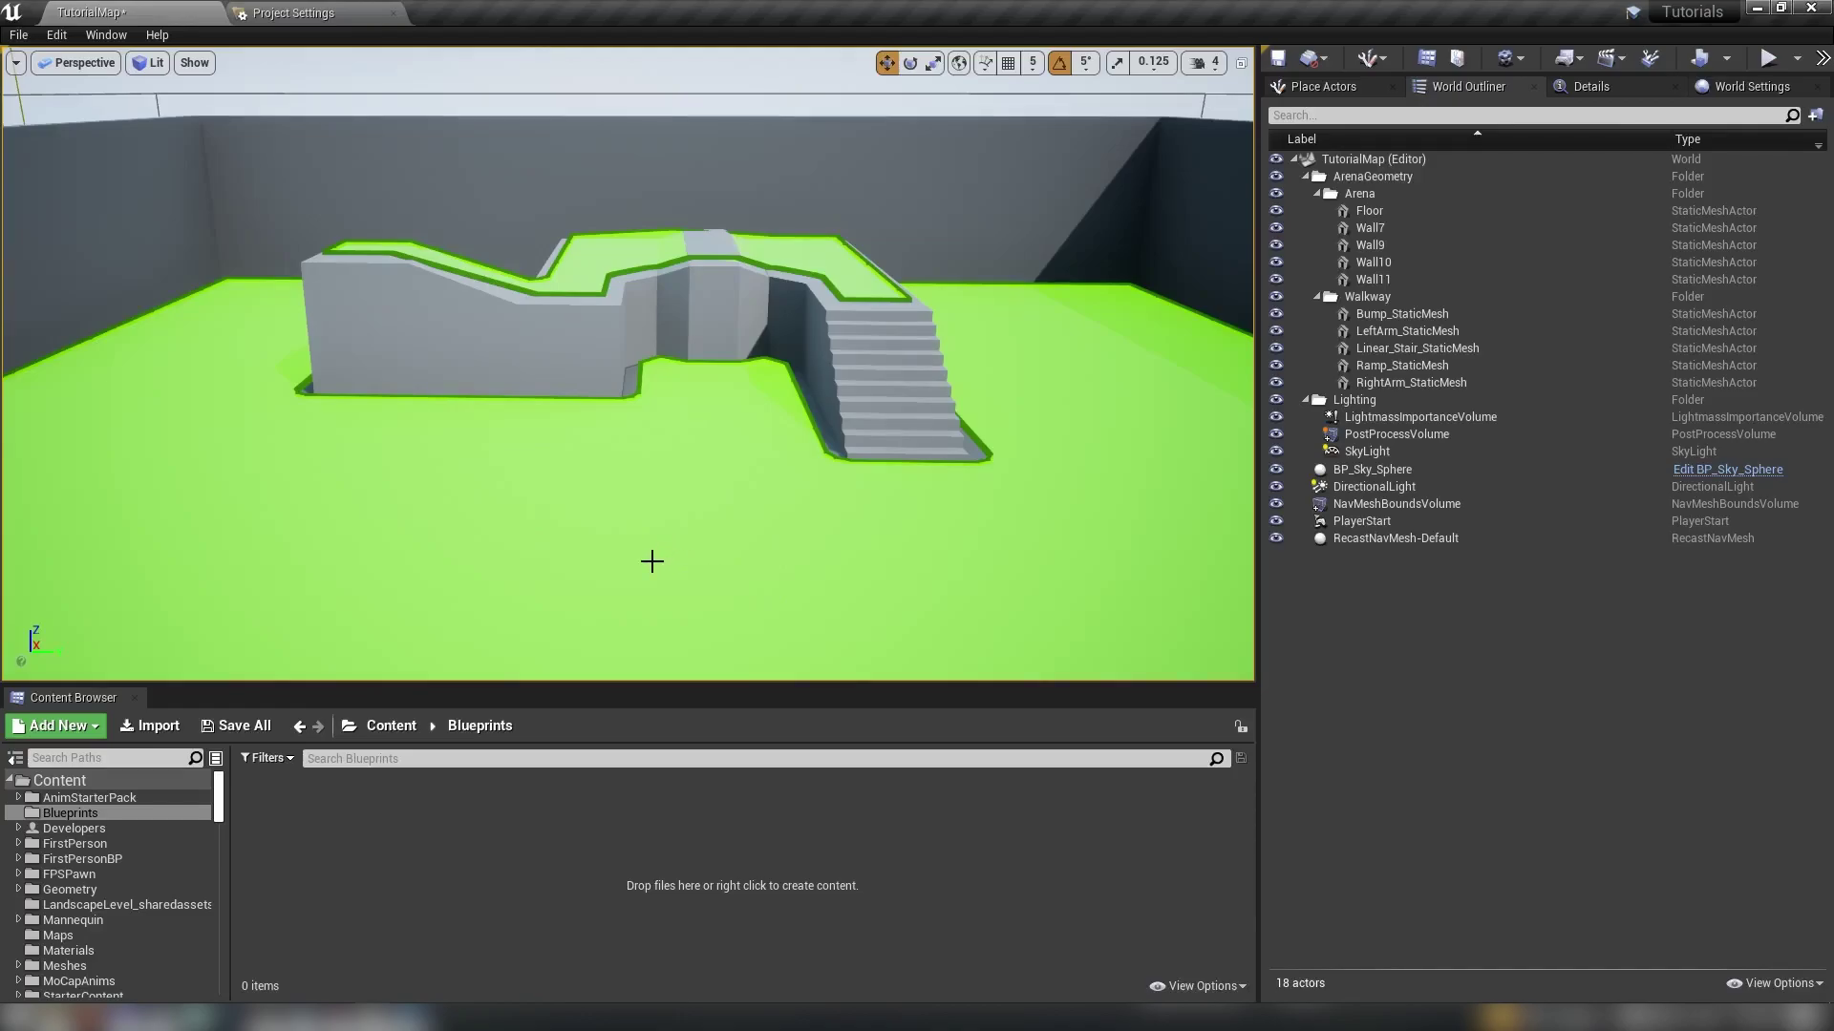
right_drag(619, 542, 291, 607)
key(d)
key(w)
key(s)
key(d)
right_drag(573, 631, 663, 524)
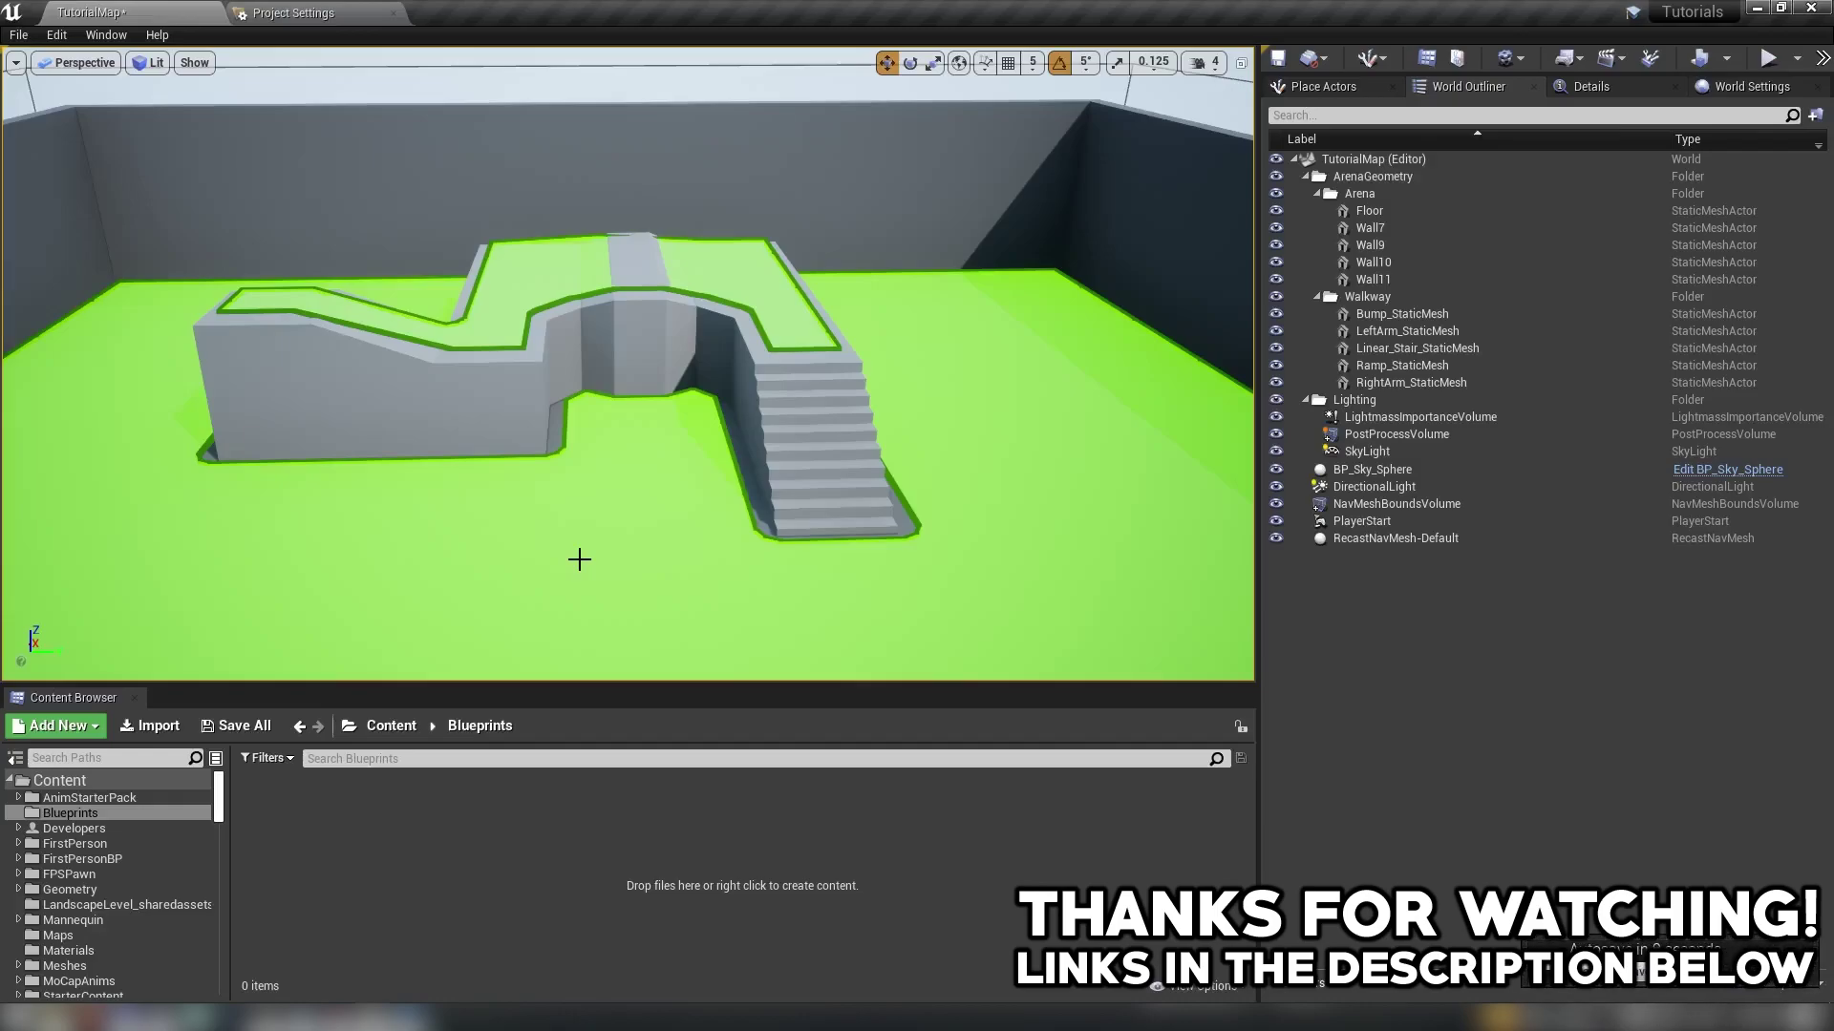
click(1683, 972)
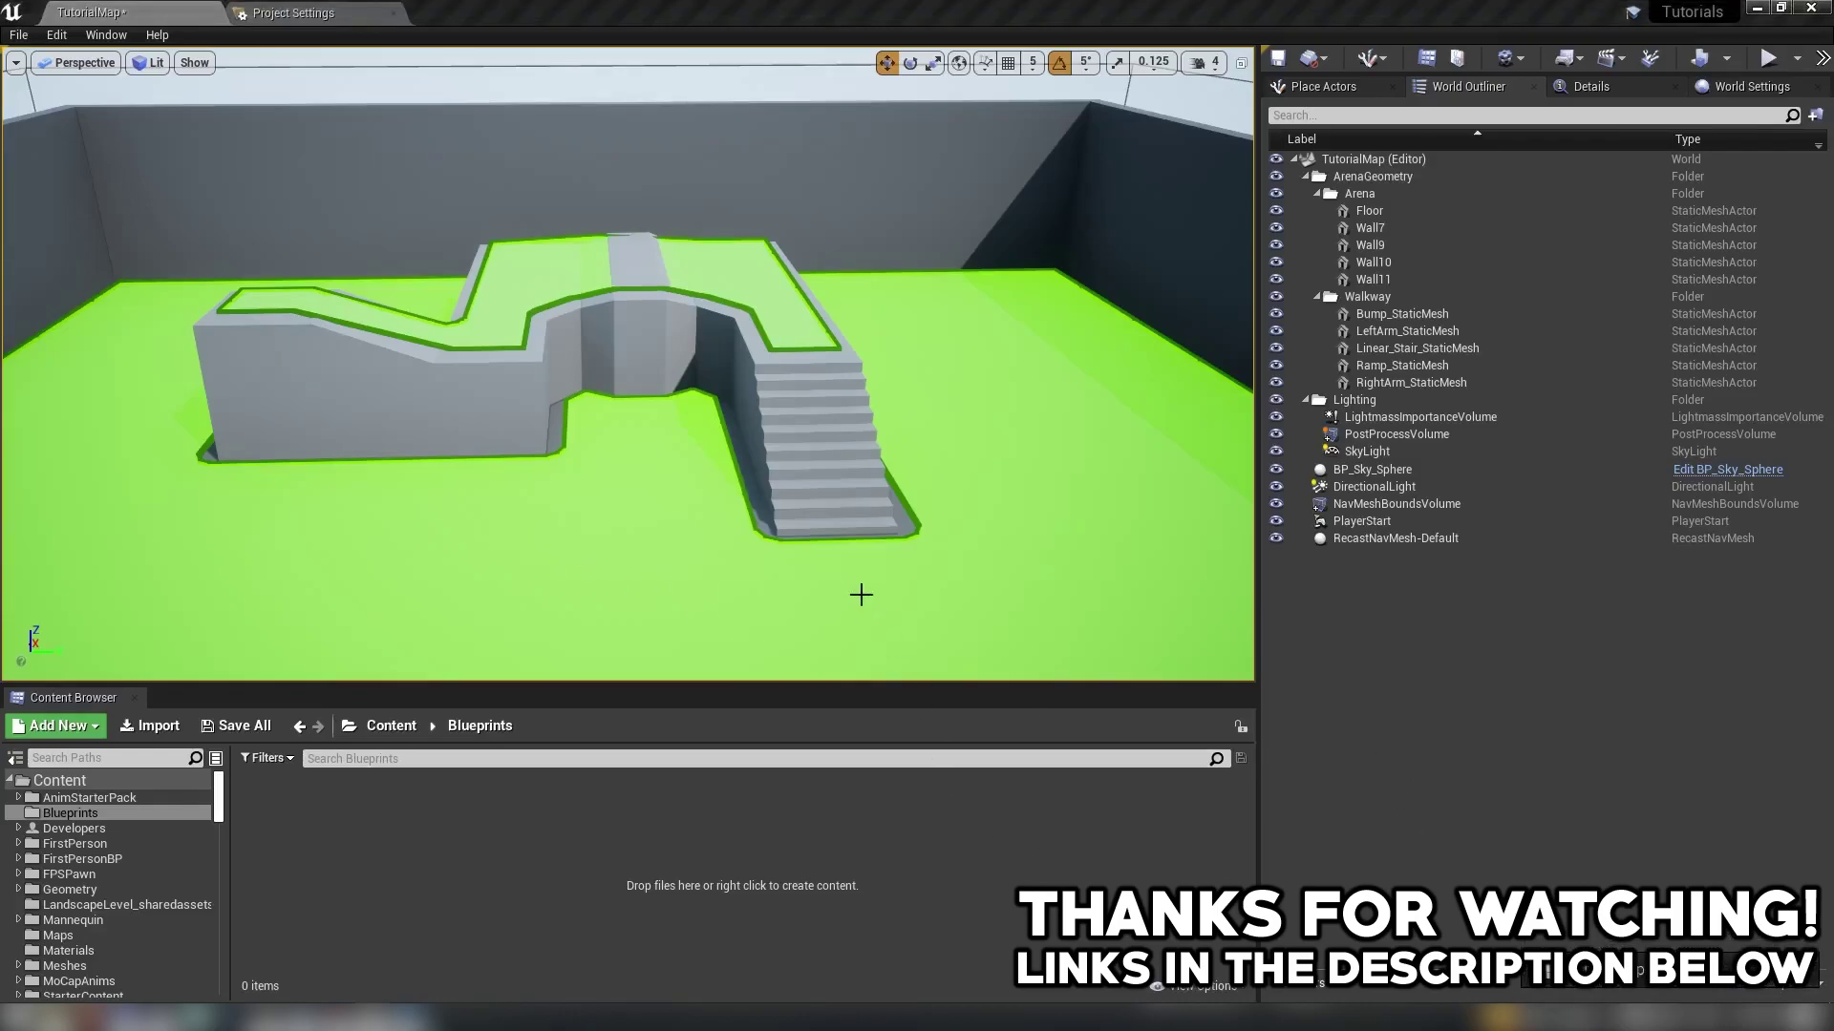
key(w)
key(a)
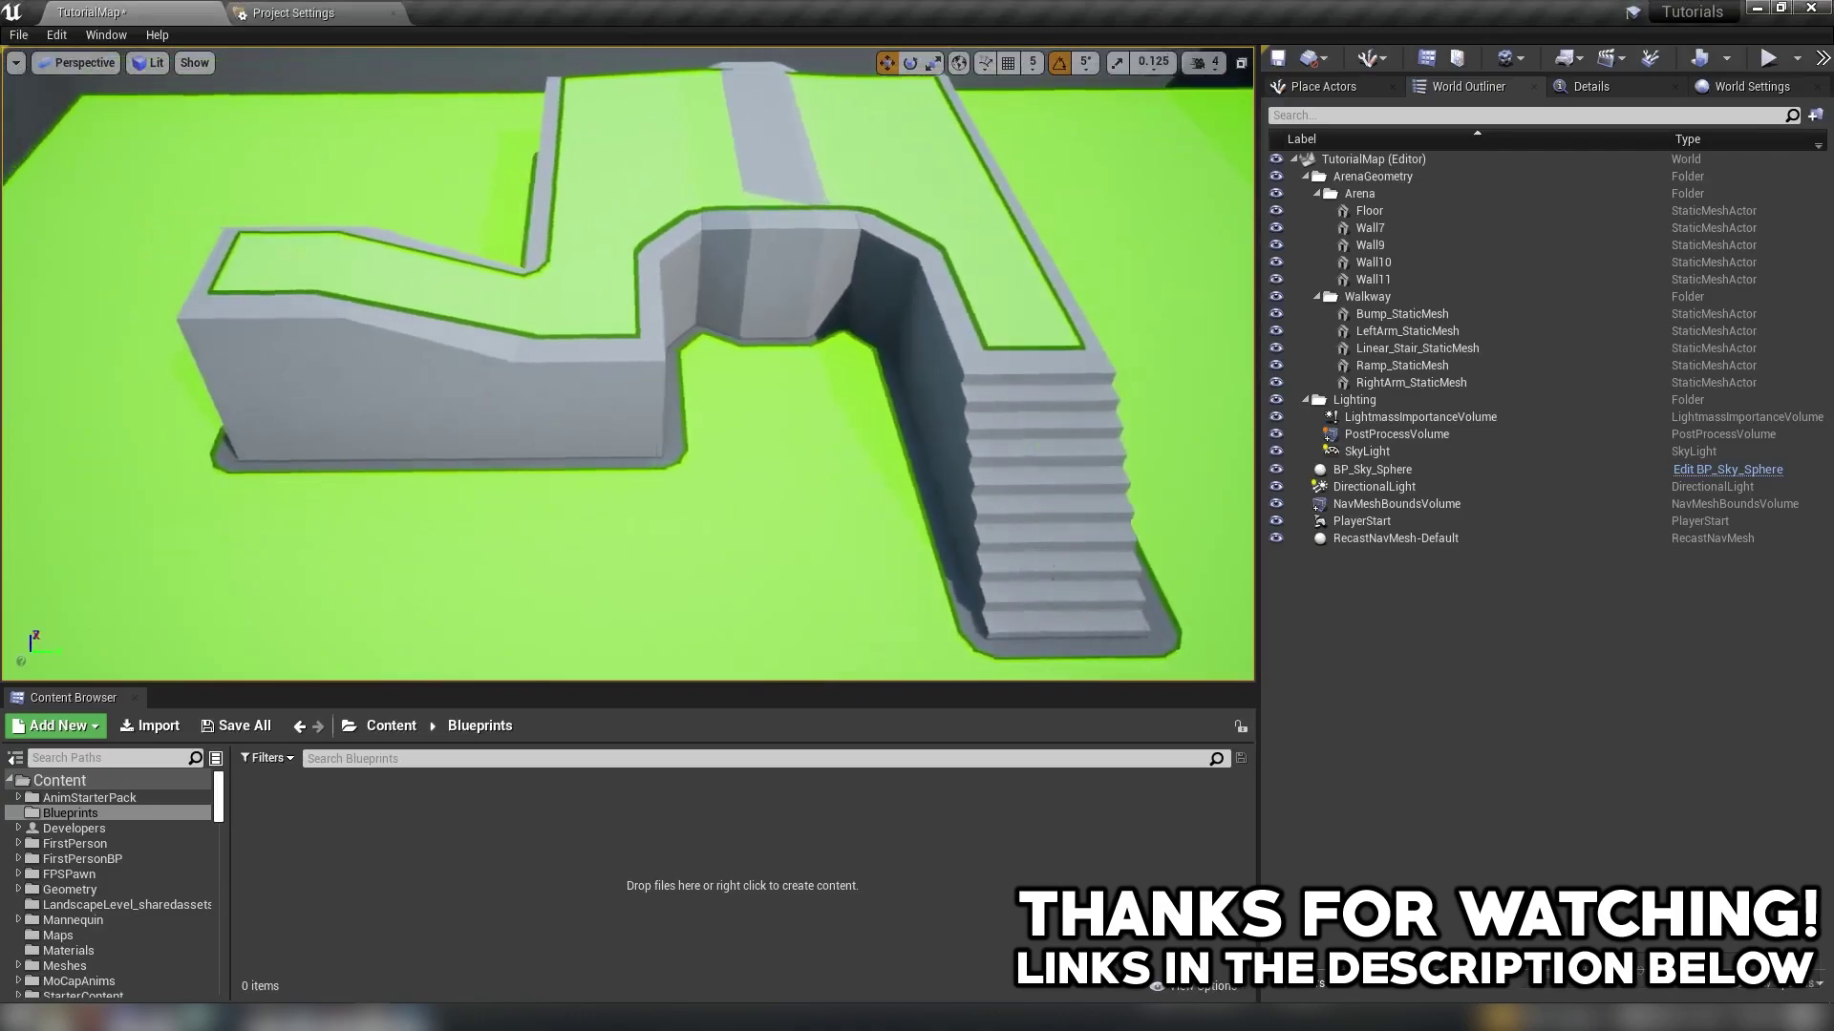
key(d)
key(a)
key(w)
key(d)
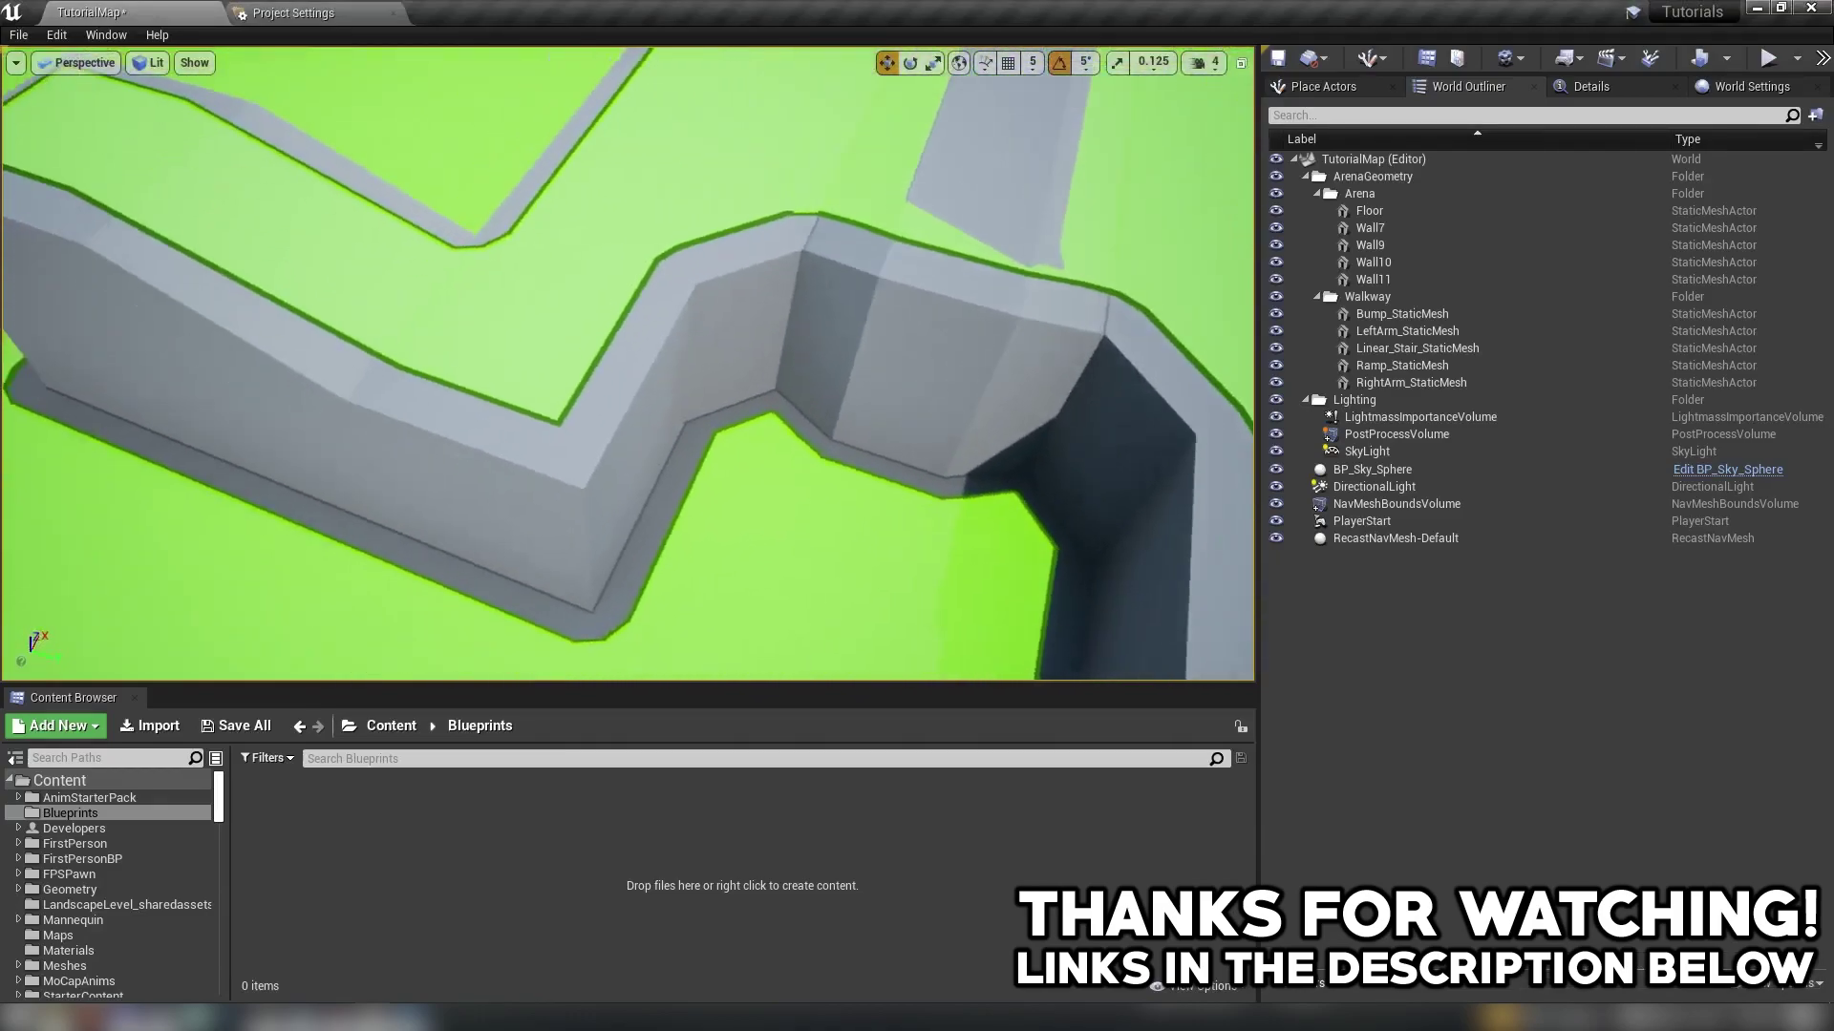